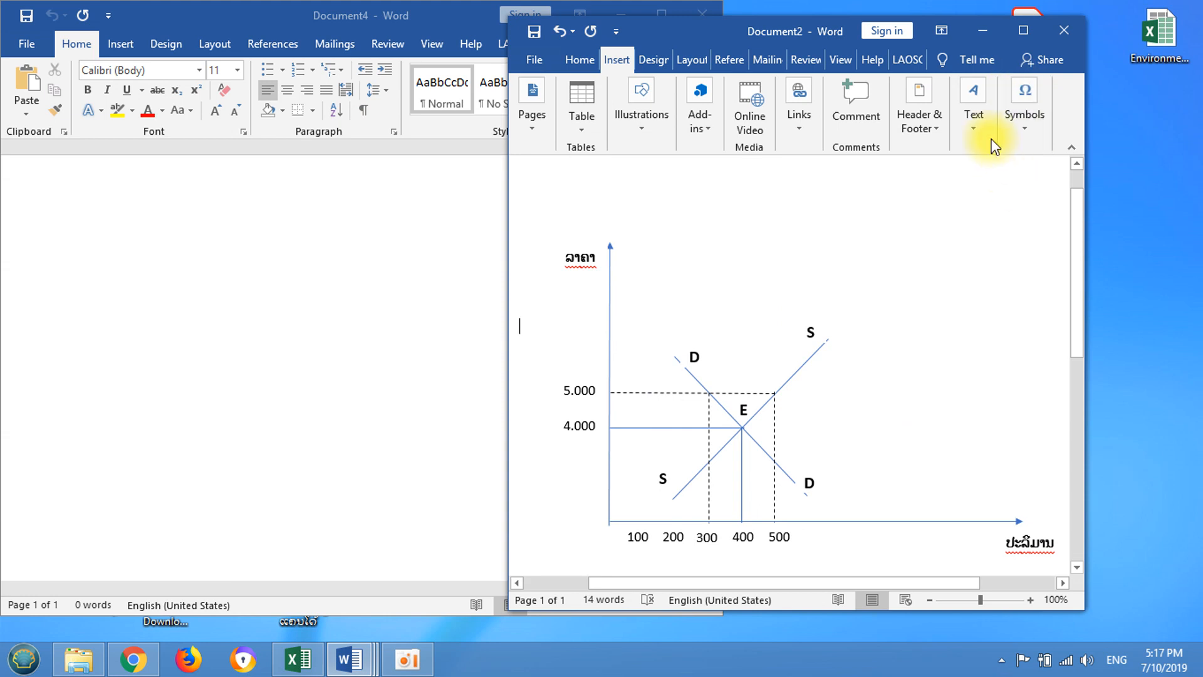
# Arrange the reference graph's window and the blank document side by side, with the blank page's left margin in view.
pyautogui.moveTo(693, 32); pyautogui.dragTo(927, 28)
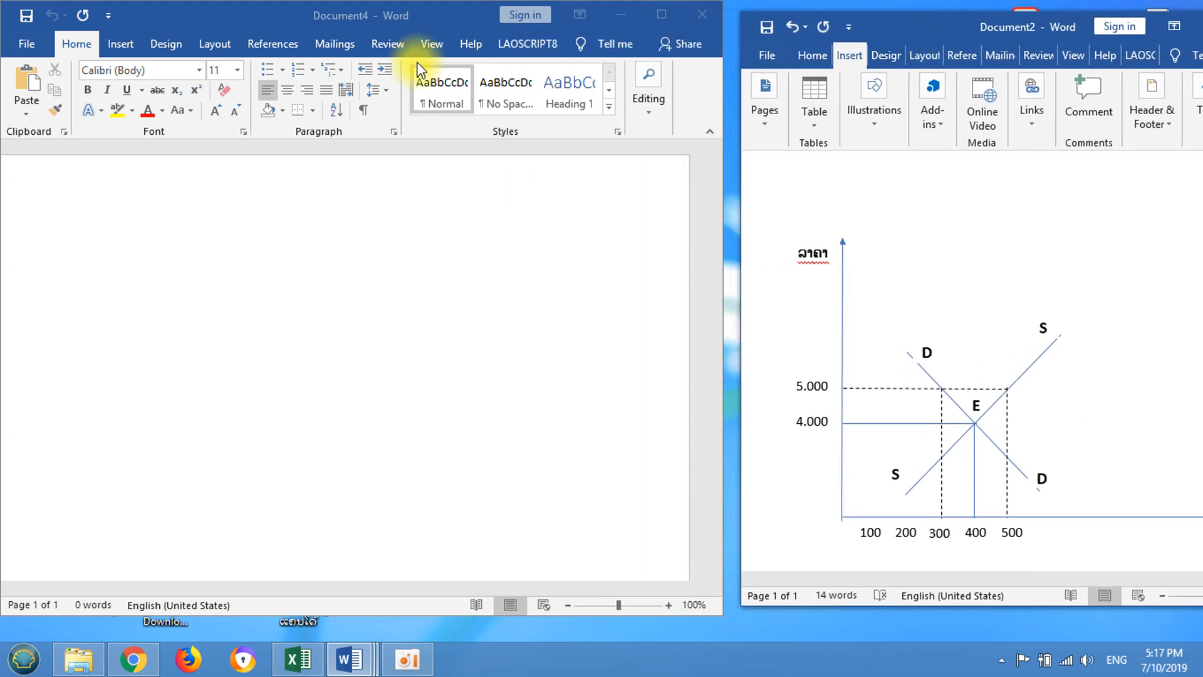
pyautogui.moveTo(401, 18); pyautogui.dragTo(419, 21)
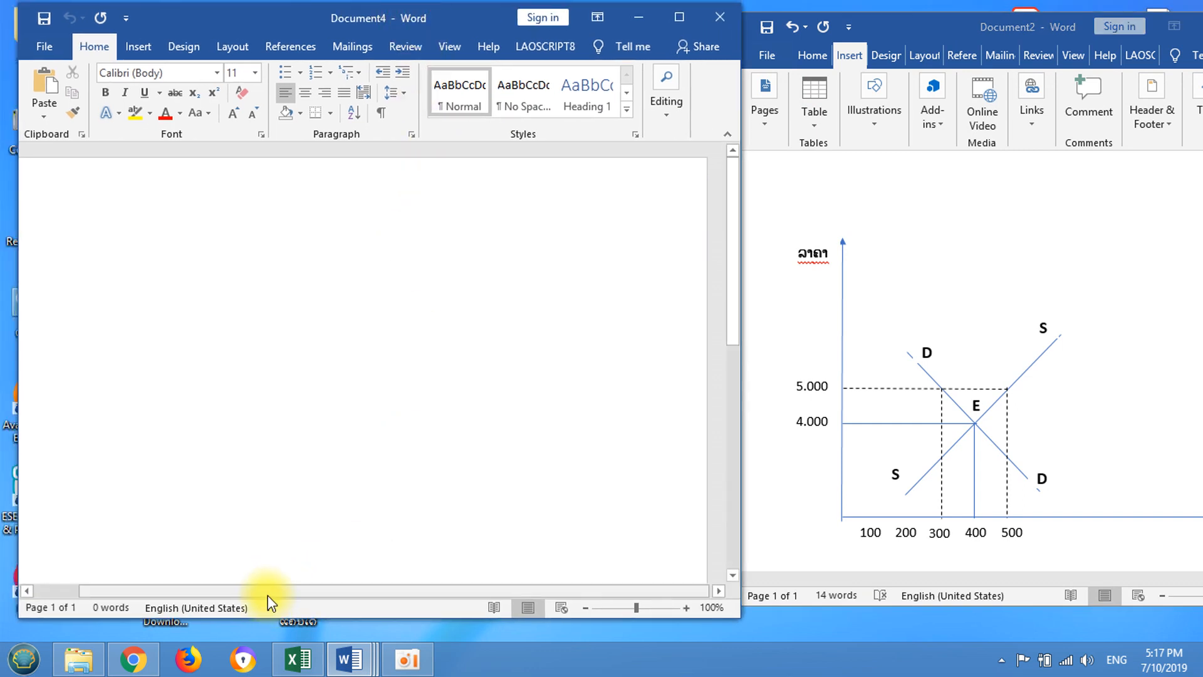
pyautogui.moveTo(268, 595); pyautogui.dragTo(173, 594)
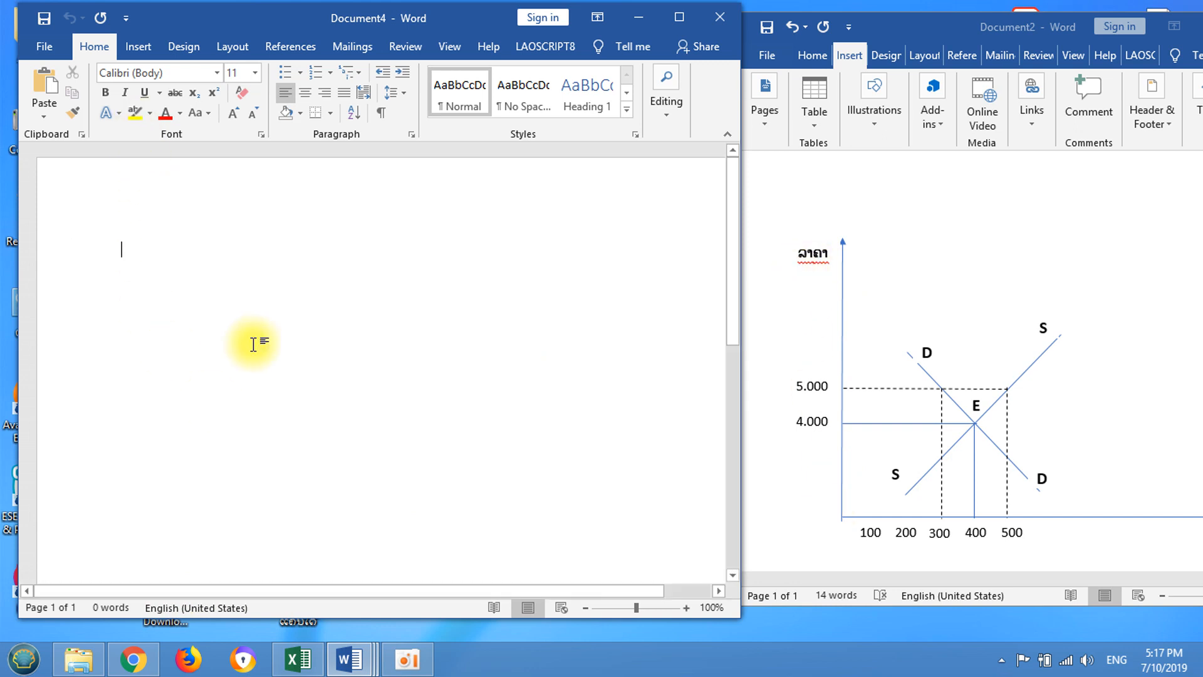
pyautogui.click(137, 40)
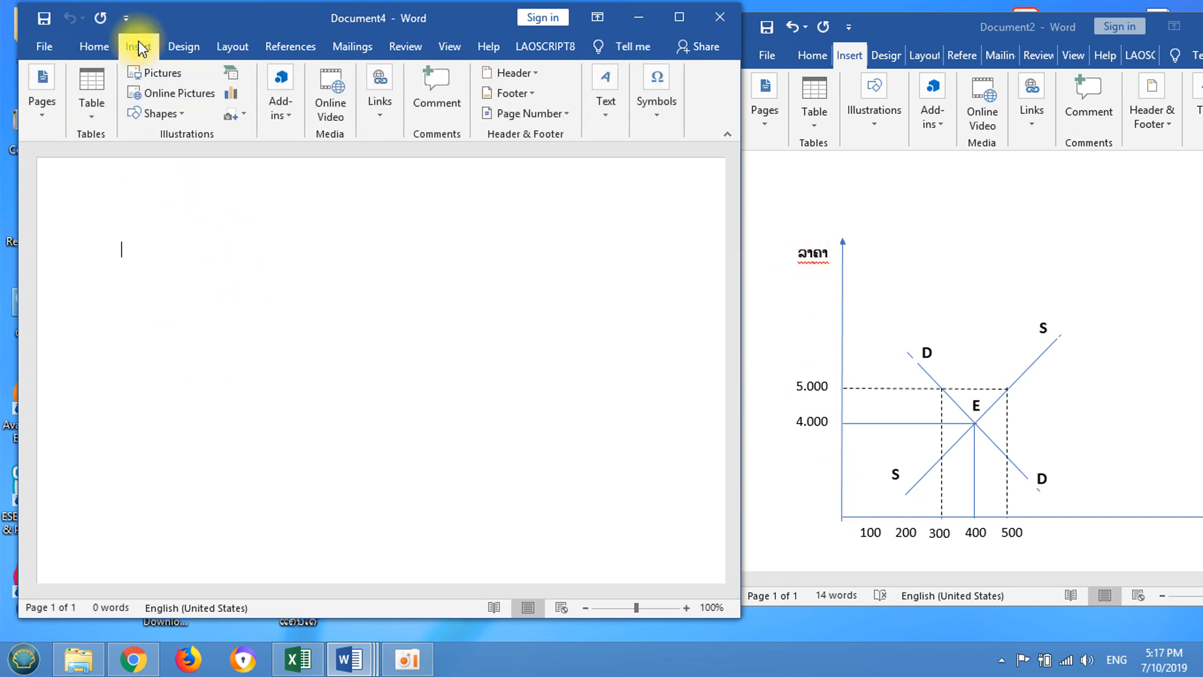
pyautogui.click(163, 116)
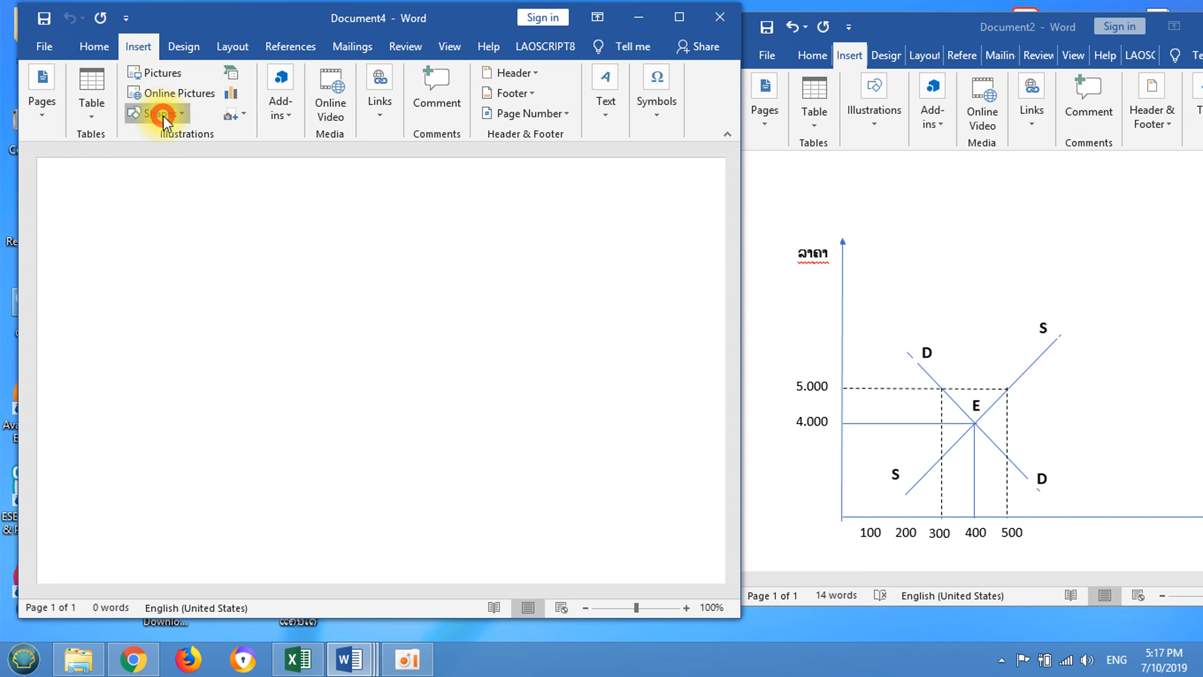
pyautogui.click(167, 152)
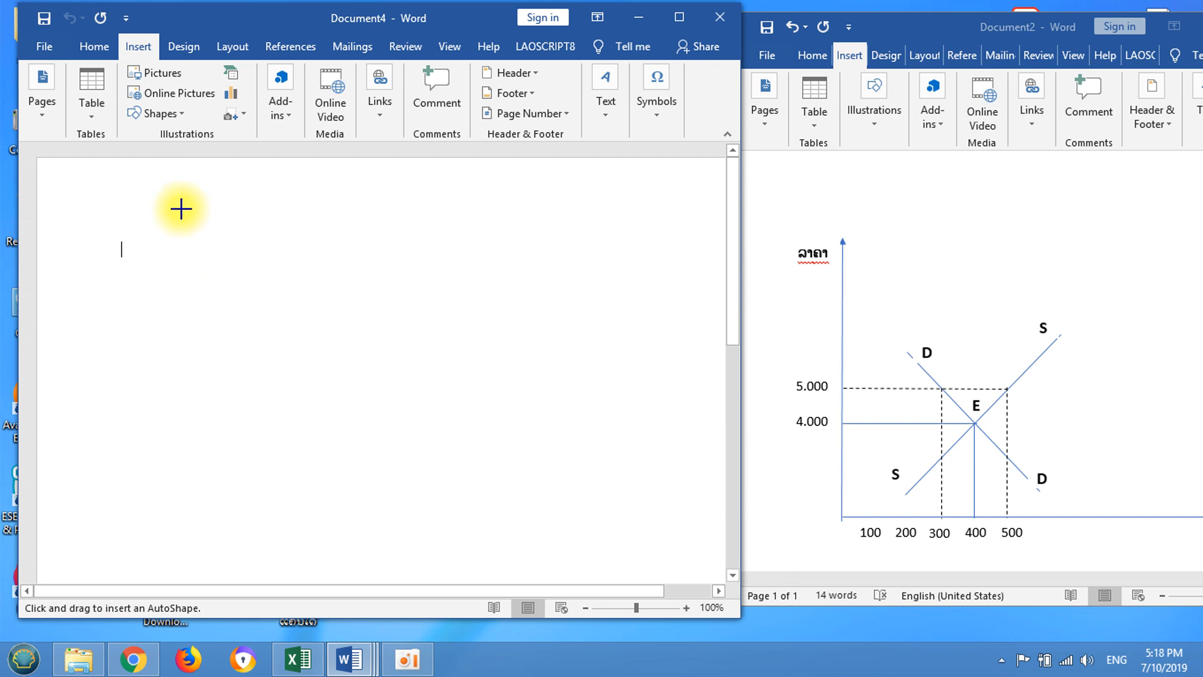
pyautogui.moveTo(183, 204)
pyautogui.mouseDown()
pyautogui.moveTo(175, 464)
pyautogui.moveTo(186, 482)
pyautogui.mouseUp()
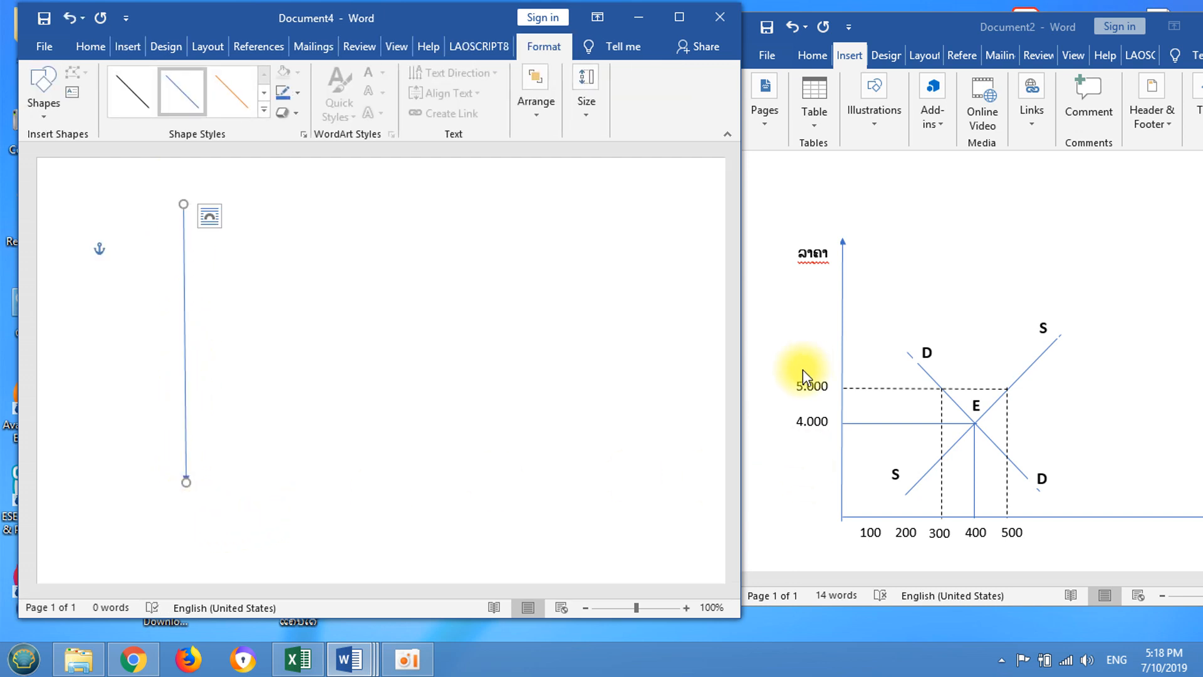
pyautogui.hotkey('ctrl', 'z')
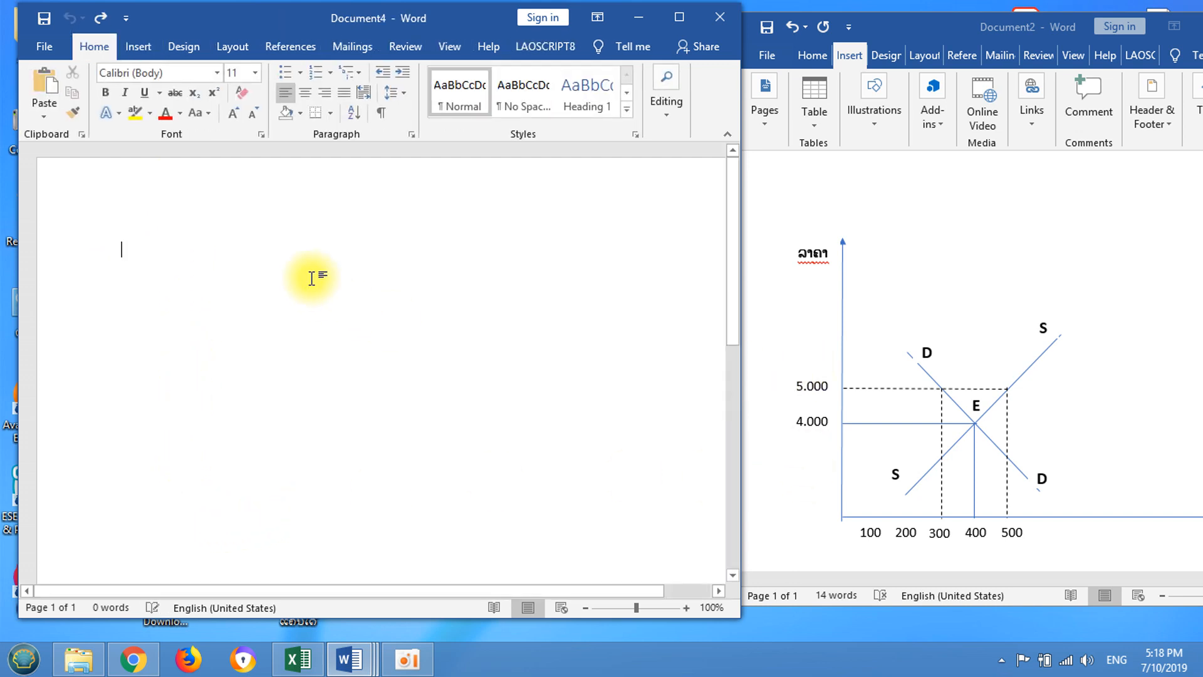
# Draw a vertical line arrow pointing up along the blank page's left margin as the graph's price axis.
pyautogui.click(139, 45)
pyautogui.click(148, 114)
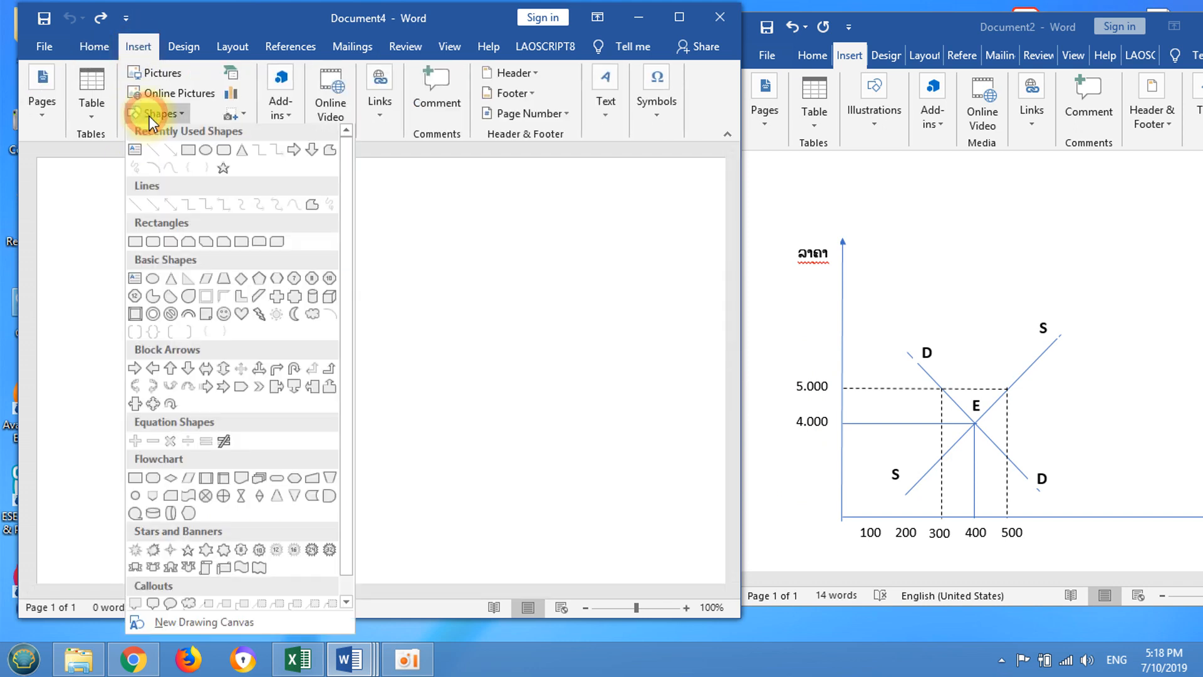
pyautogui.click(161, 208)
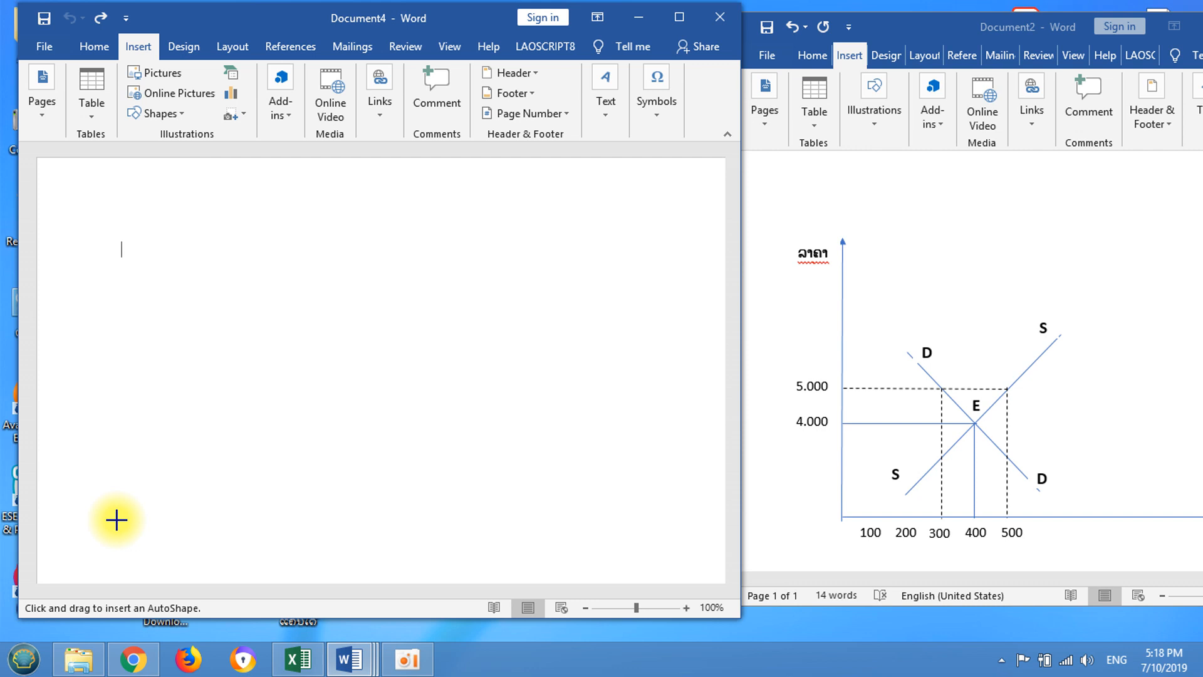
pyautogui.click(112, 522)
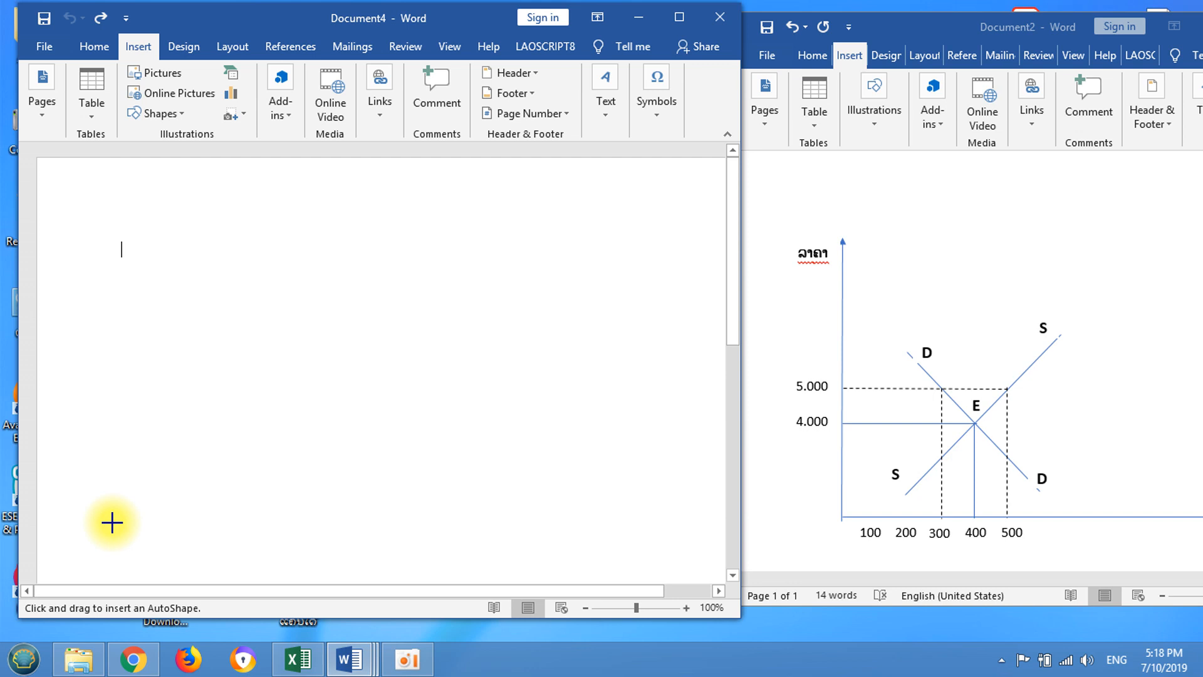
pyautogui.moveTo(112, 522); pyautogui.dragTo(120, 249)
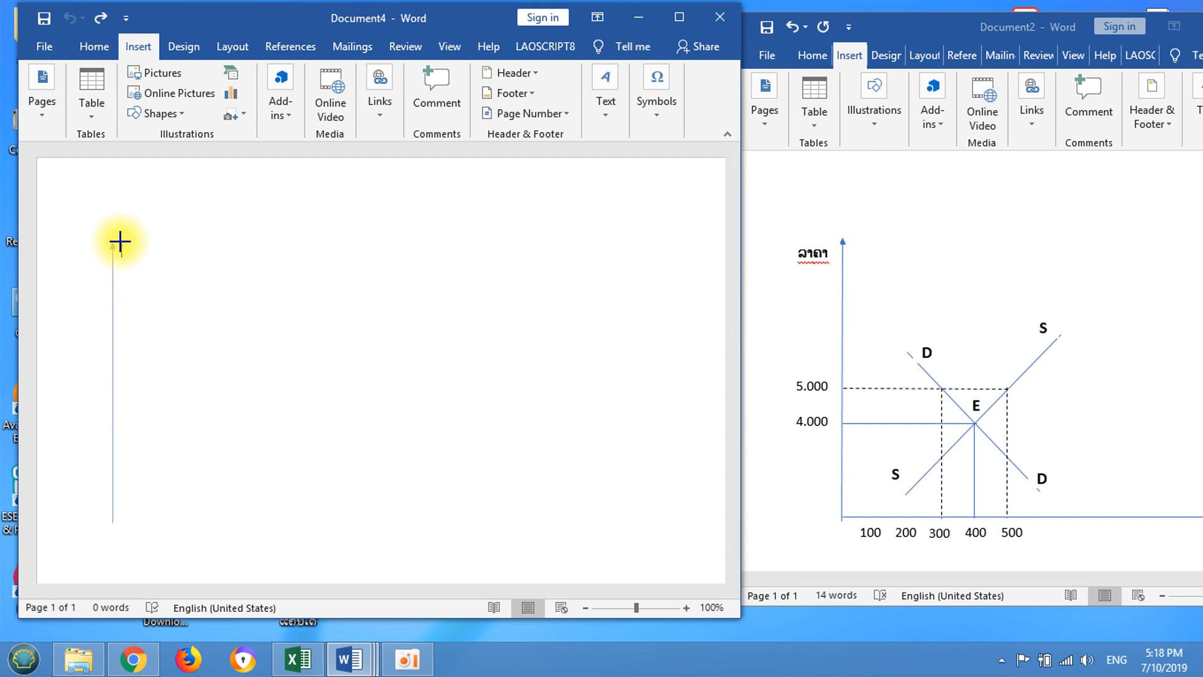
pyautogui.moveTo(120, 241); pyautogui.dragTo(119, 242)
pyautogui.click(238, 457)
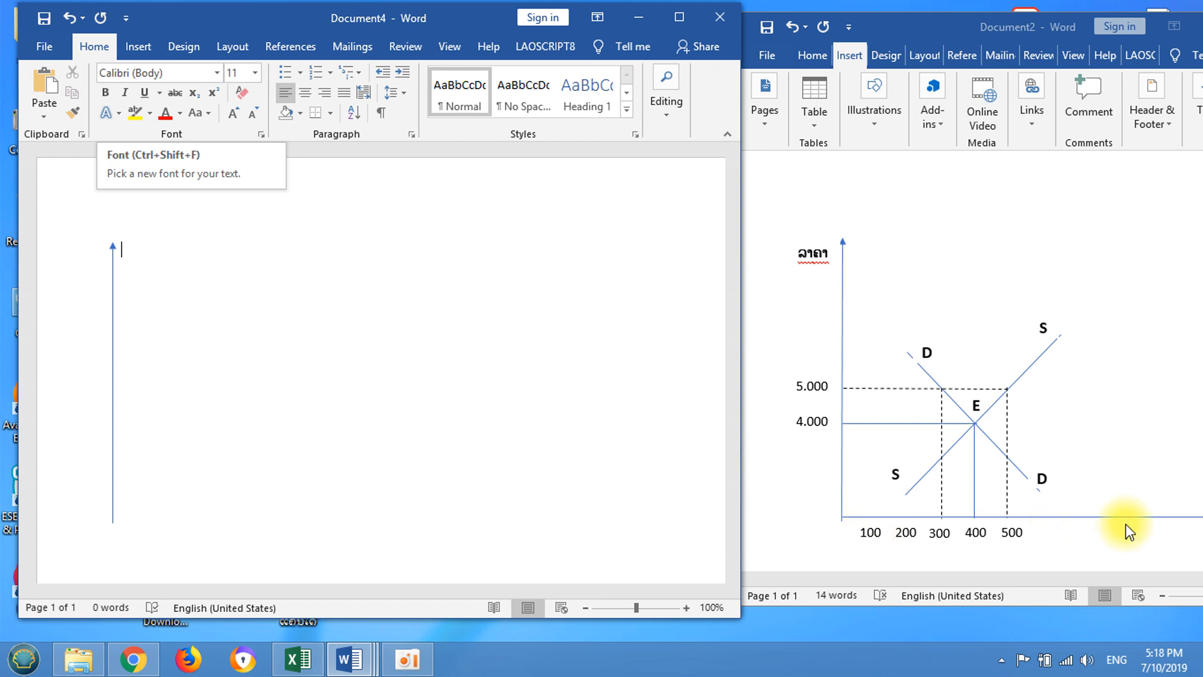
# Draw a horizontal line arrow pointing right from the foot of the vertical axis as the quantity axis.
pyautogui.click(139, 49)
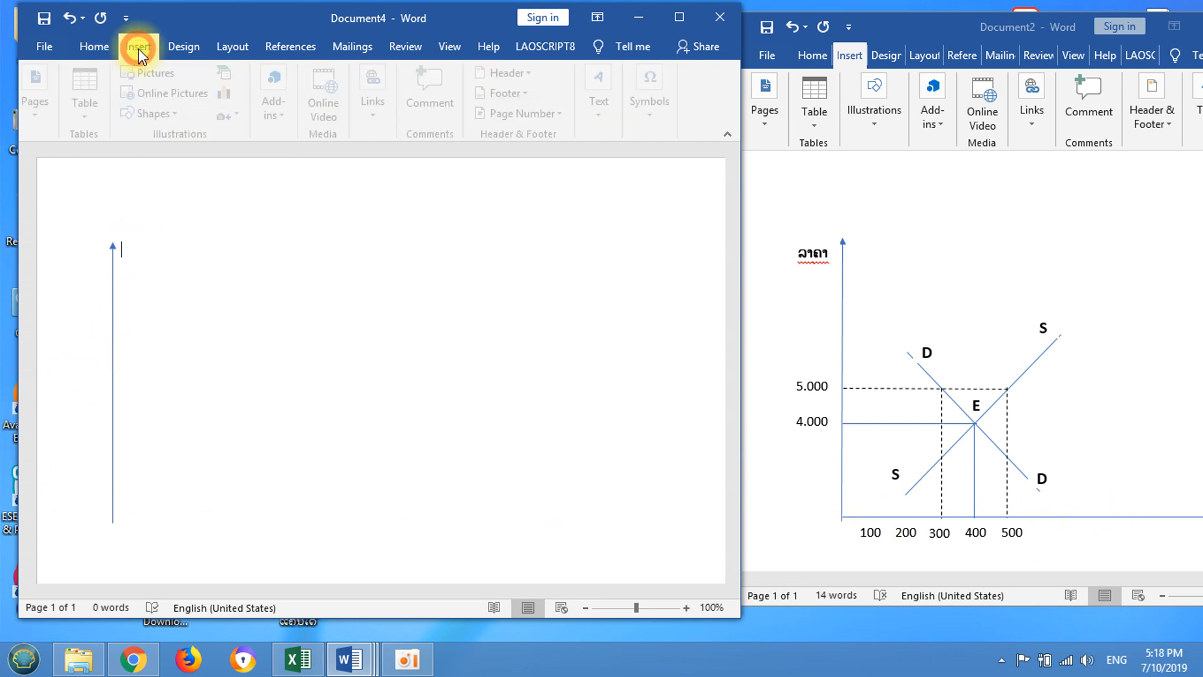
pyautogui.click(155, 114)
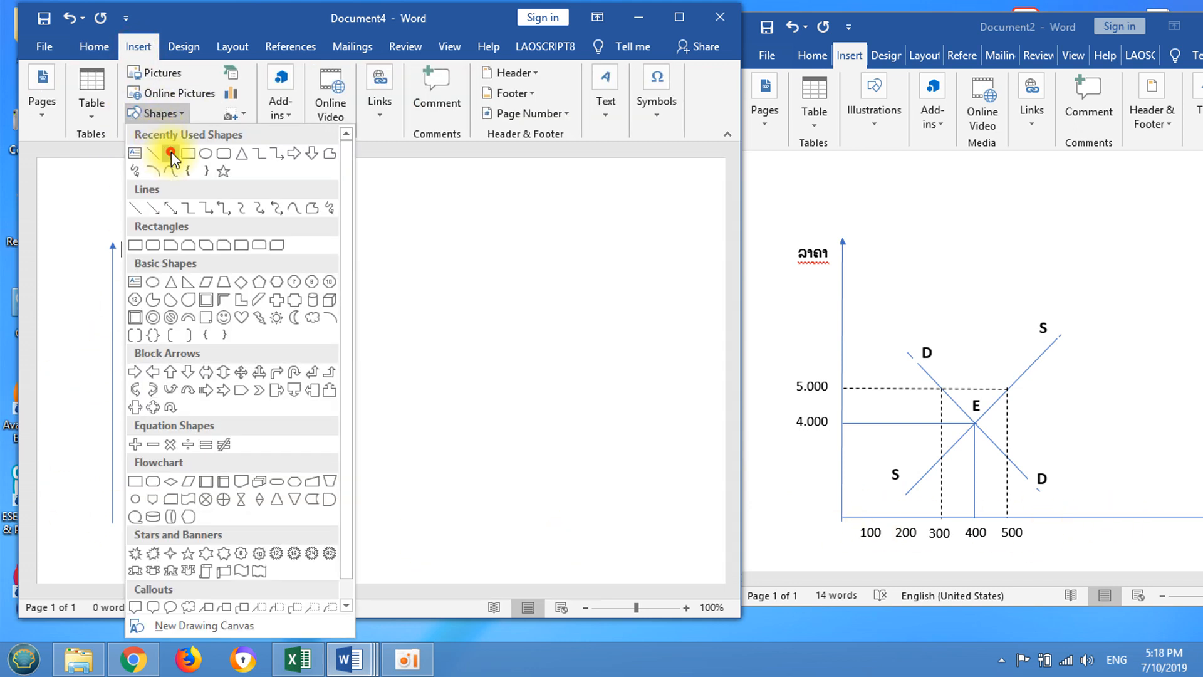
pyautogui.click(171, 152)
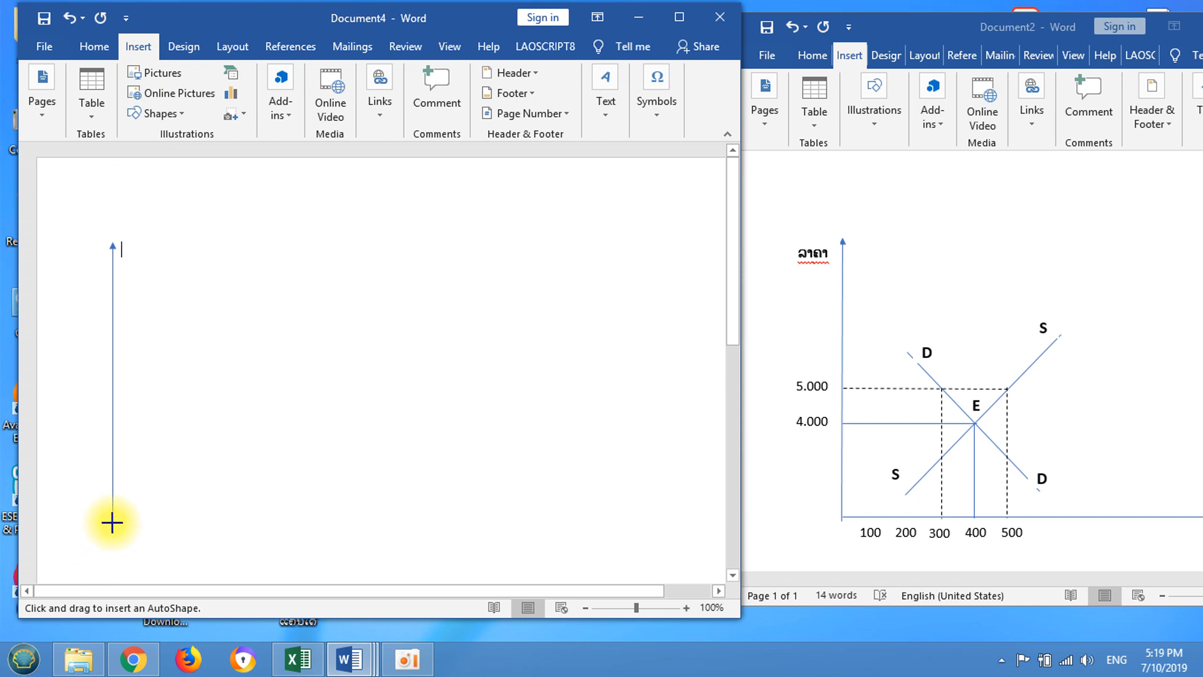
pyautogui.moveTo(112, 522); pyautogui.dragTo(501, 523)
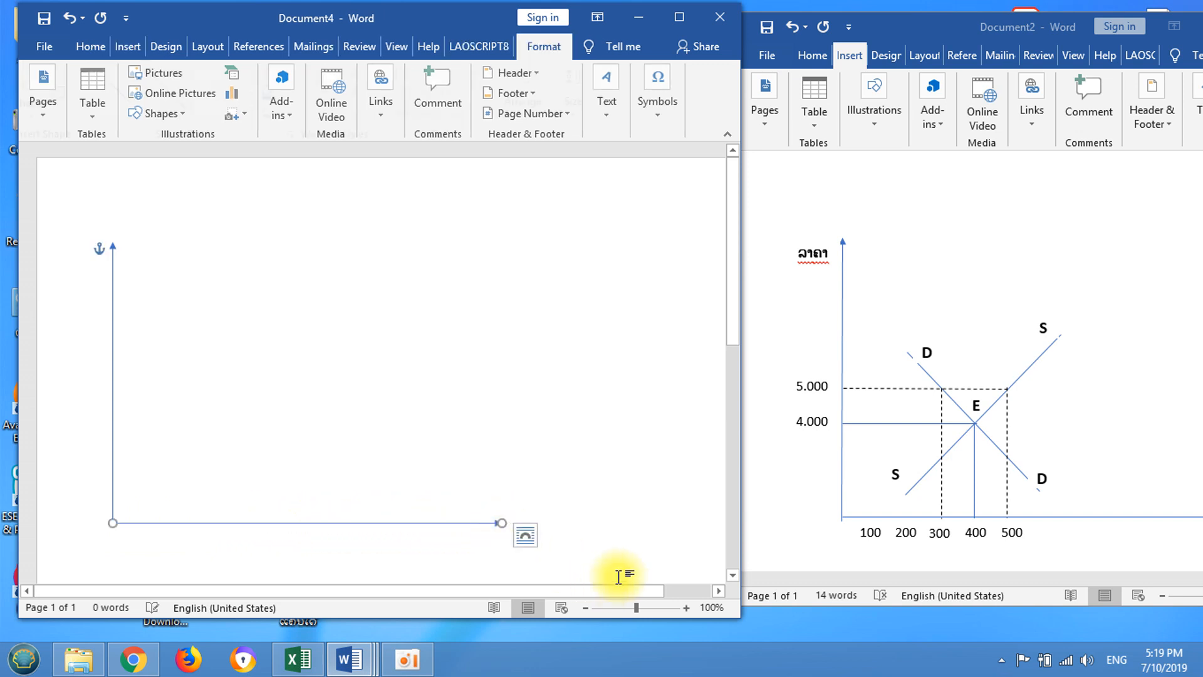
pyautogui.click(580, 438)
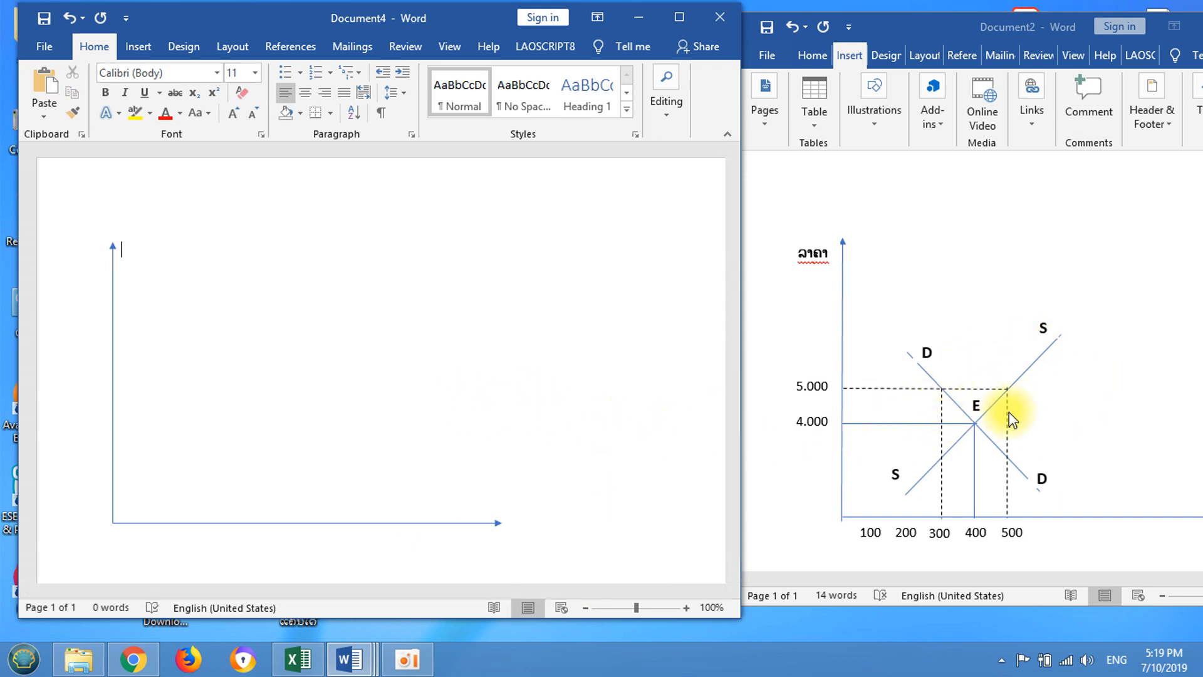
# Draw a straight horizontal line from the lower part of the vertical axis to the equilibrium point, matching the reference's 4.000 level.
pyautogui.click(144, 48)
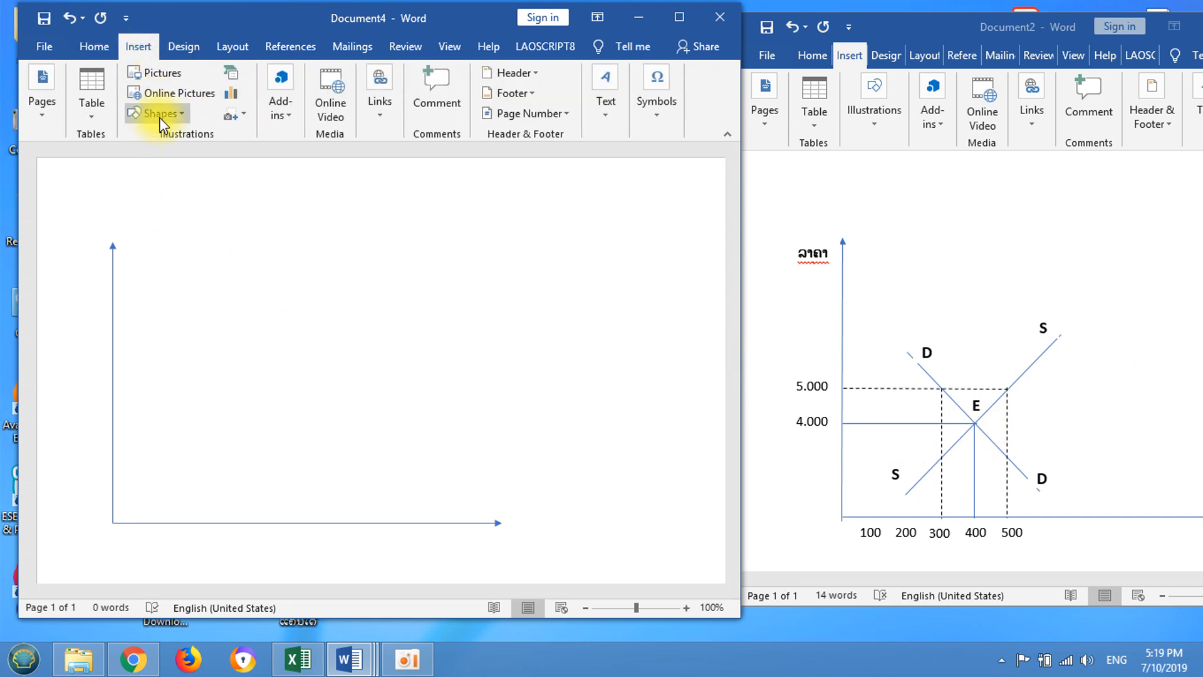
pyautogui.click(159, 118)
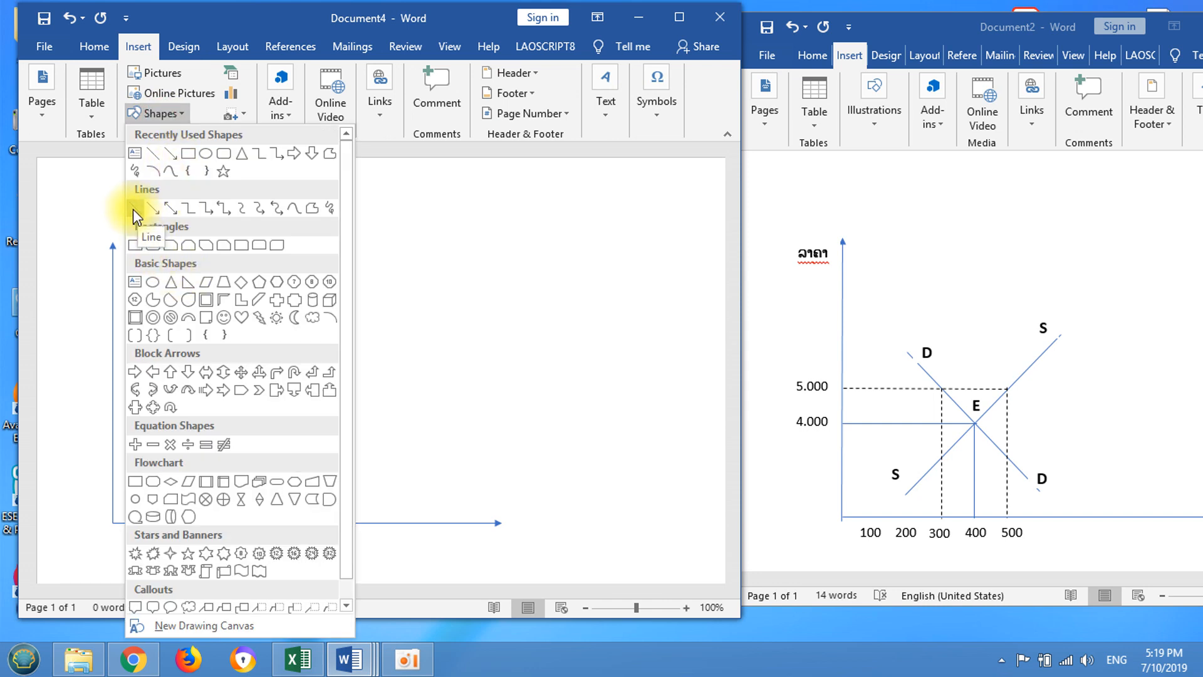
pyautogui.click(133, 209)
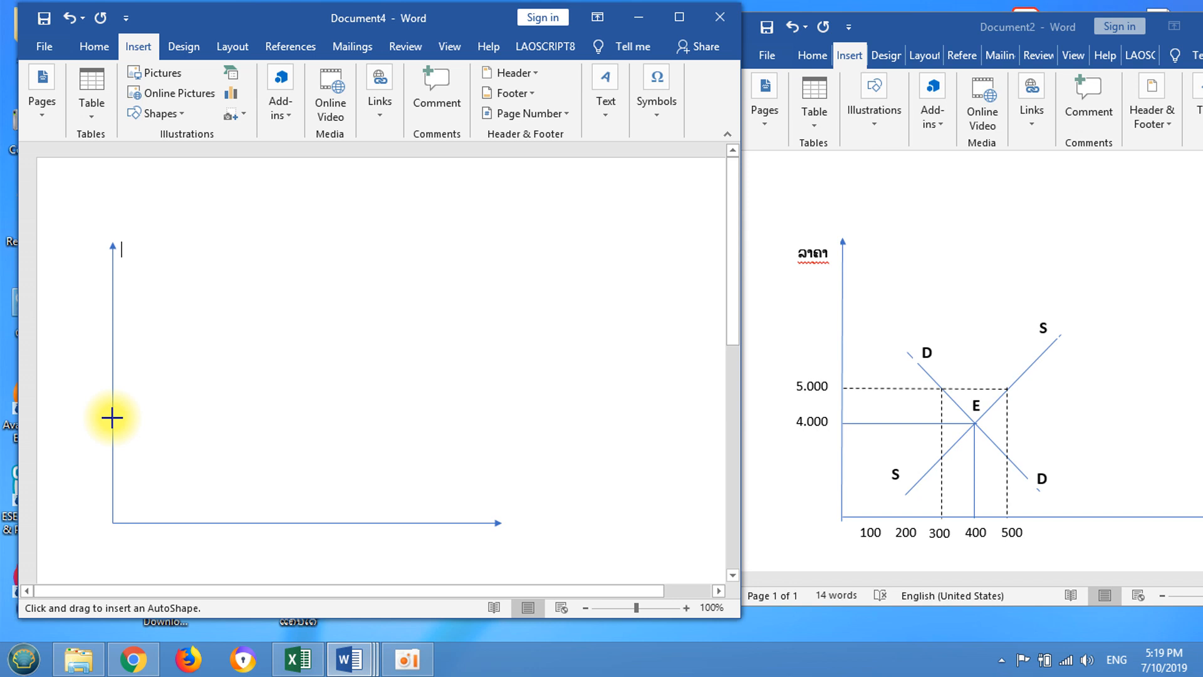
pyautogui.moveTo(112, 417); pyautogui.dragTo(257, 418)
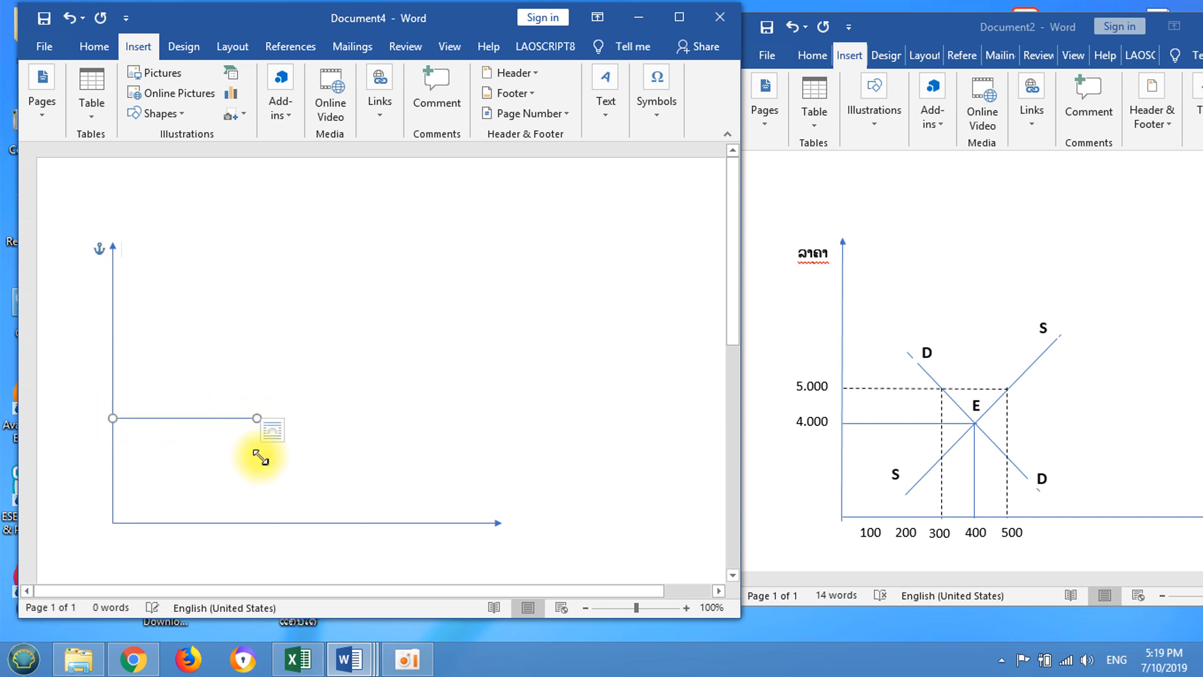
pyautogui.click(290, 279)
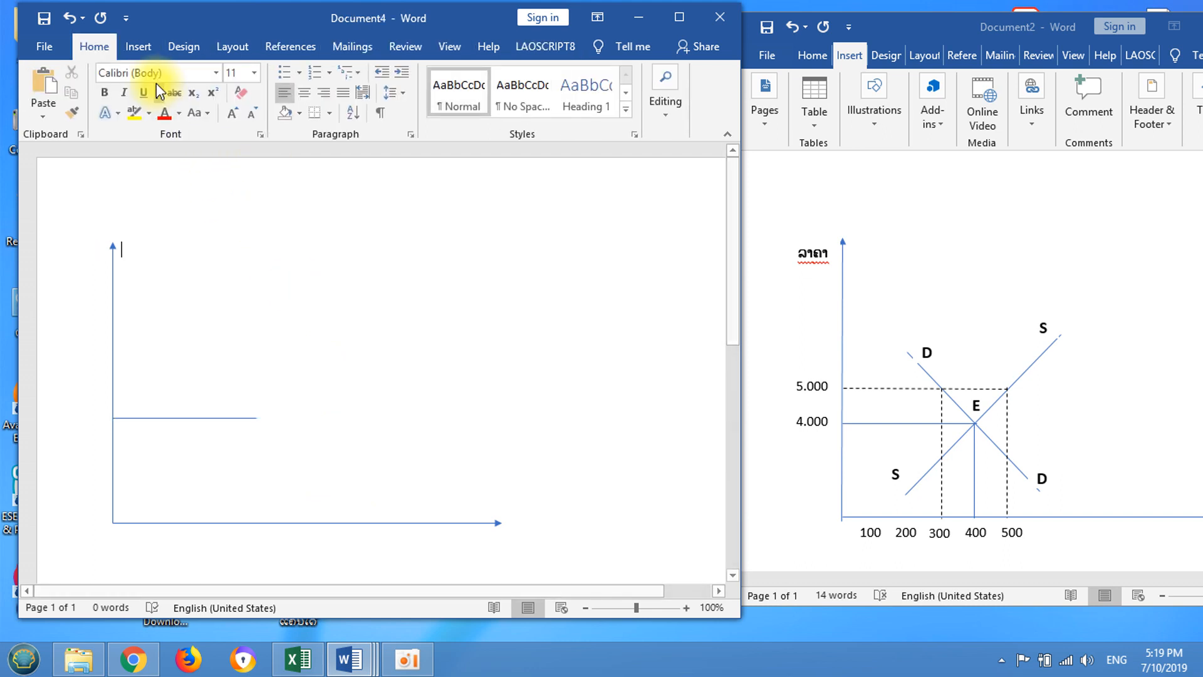
# Draw a straight vertical line from the end of the price-level line down to the horizontal axis.
pyautogui.click(146, 53)
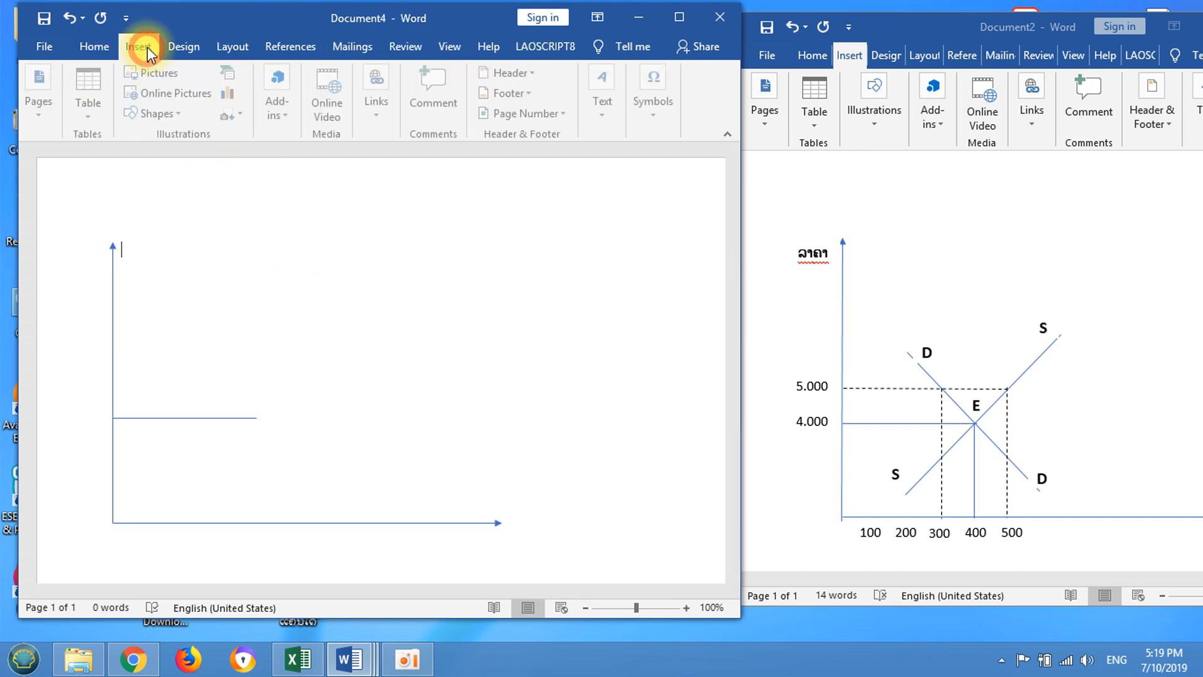
pyautogui.click(146, 114)
pyautogui.click(141, 207)
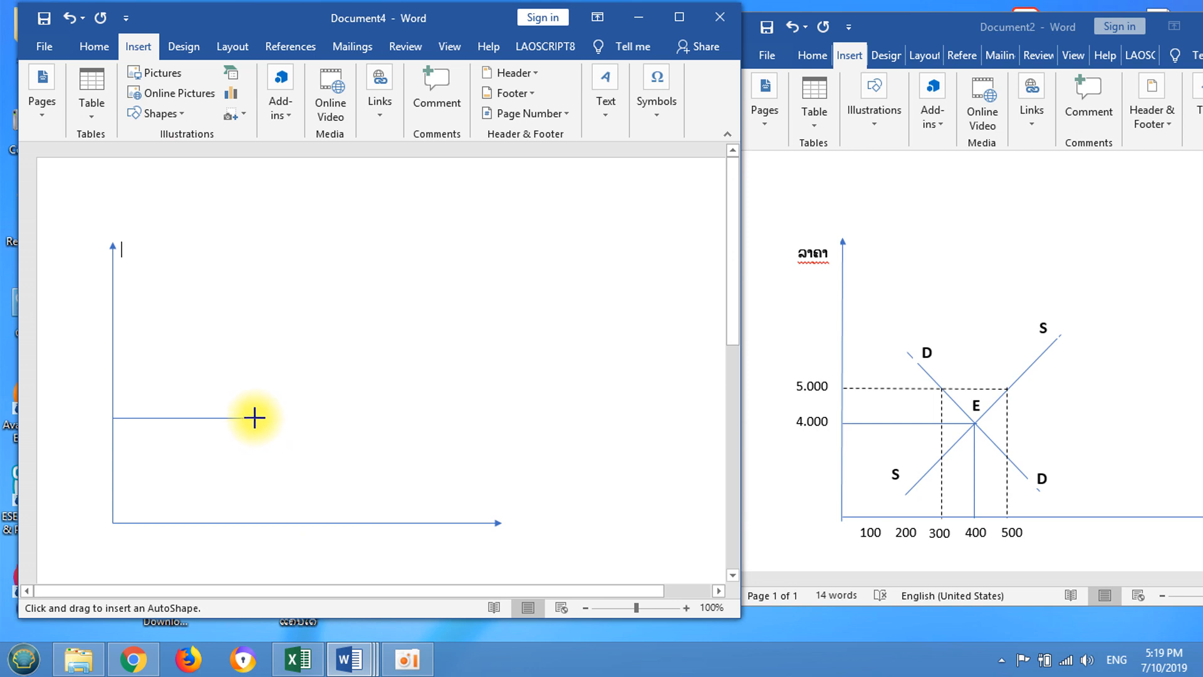
pyautogui.moveTo(255, 417); pyautogui.dragTo(253, 523)
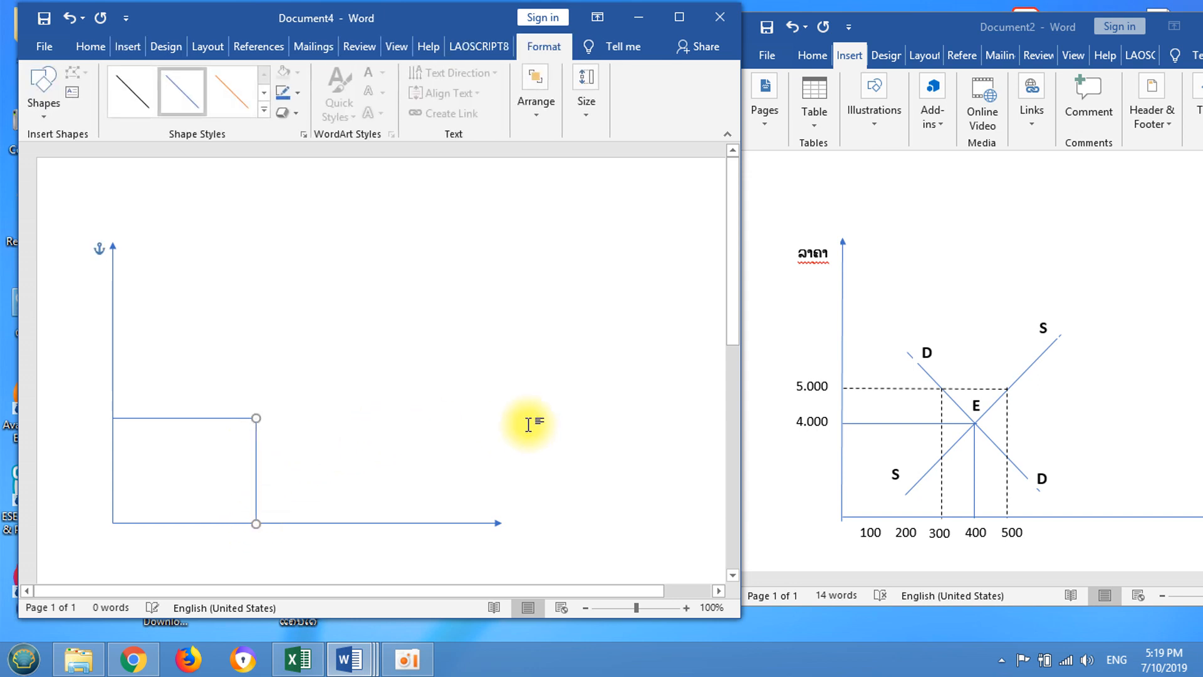
pyautogui.click(442, 357)
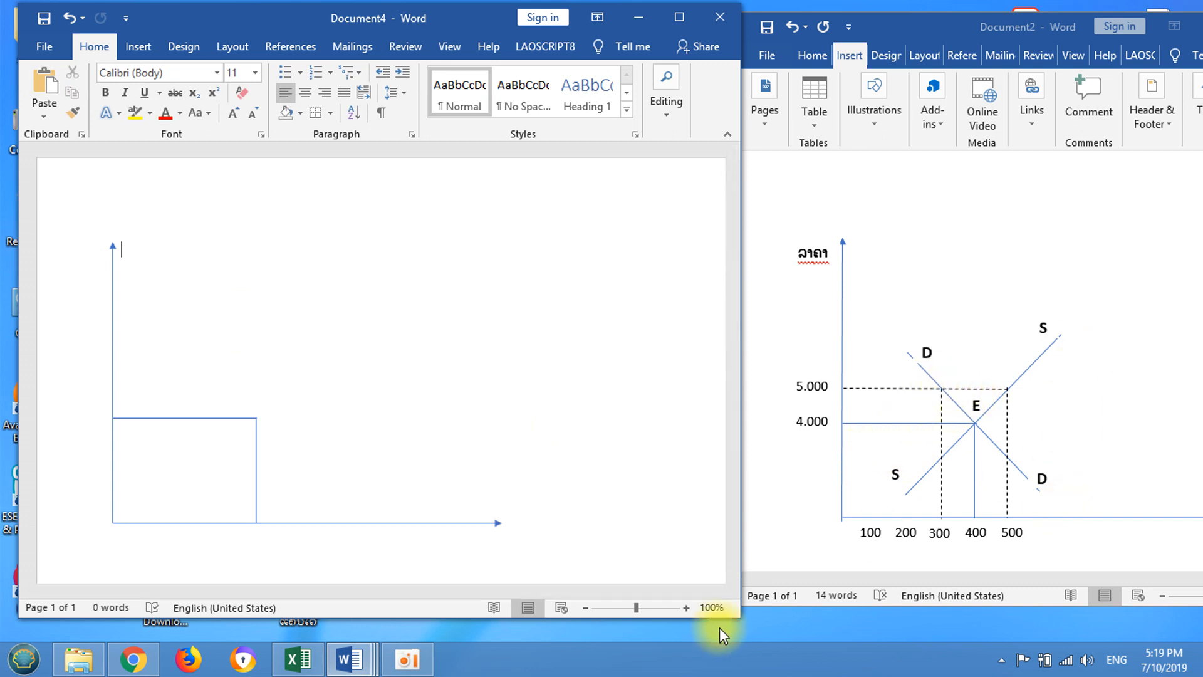
# Draw the rising supply line through the corner of the two guide lines, extending it past the corner in both directions.
pyautogui.click(132, 47)
pyautogui.click(143, 115)
pyautogui.click(139, 209)
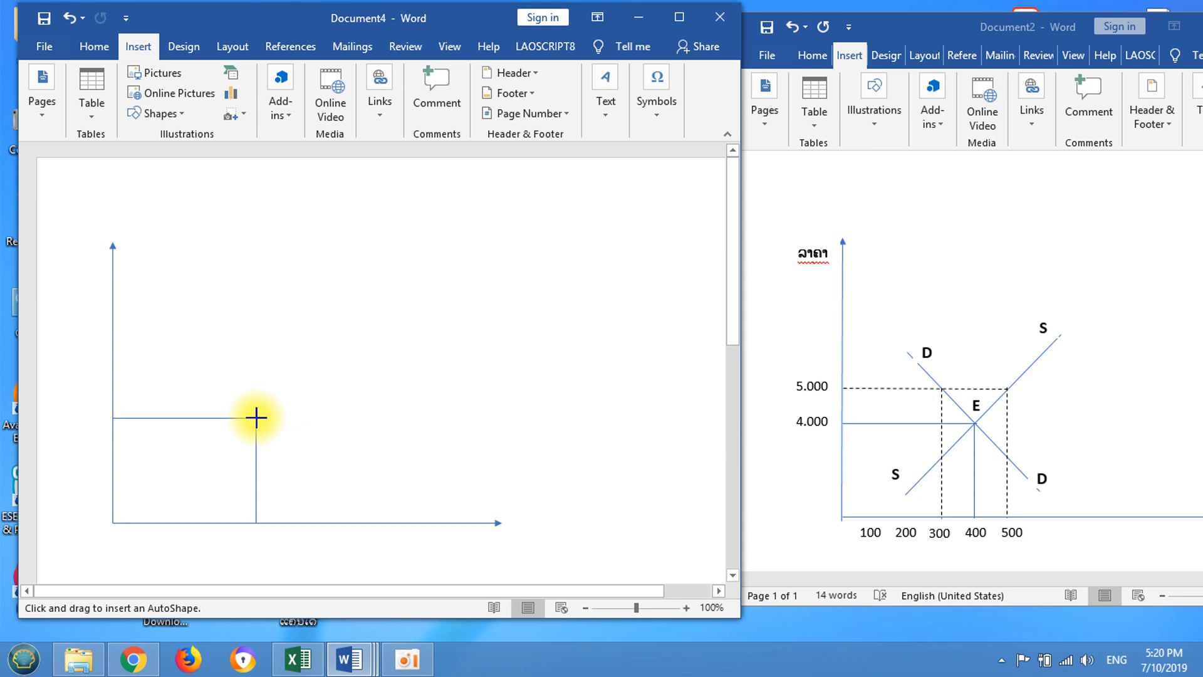
pyautogui.moveTo(256, 418); pyautogui.dragTo(361, 316)
pyautogui.moveTo(256, 419); pyautogui.dragTo(190, 484)
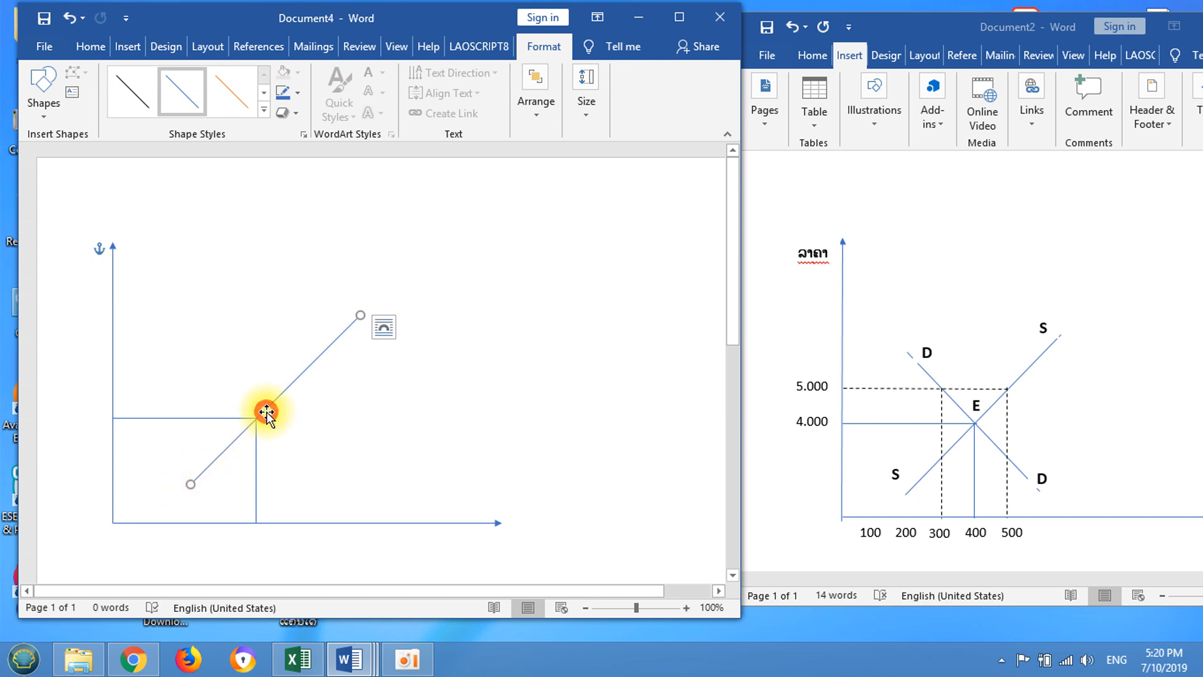
pyautogui.click(393, 384)
# Draw the falling demand line through the same equilibrium point, extending it to both sides so it crosses the supply line.
pyautogui.click(144, 47)
pyautogui.click(148, 114)
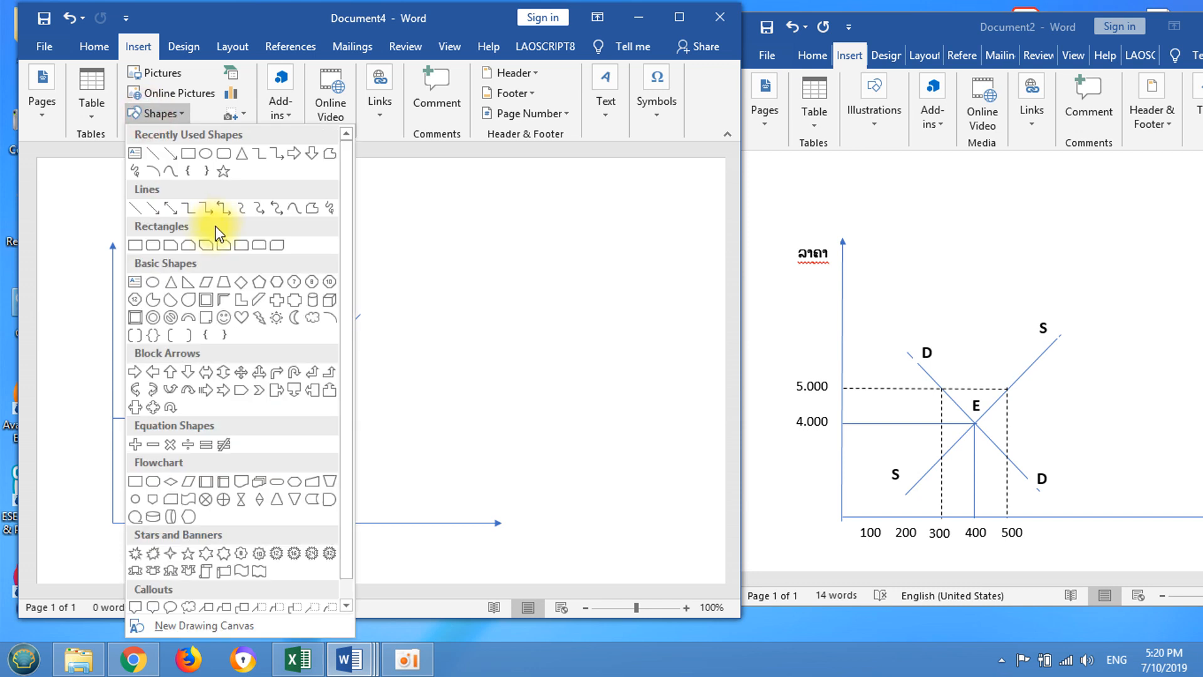
pyautogui.click(137, 207)
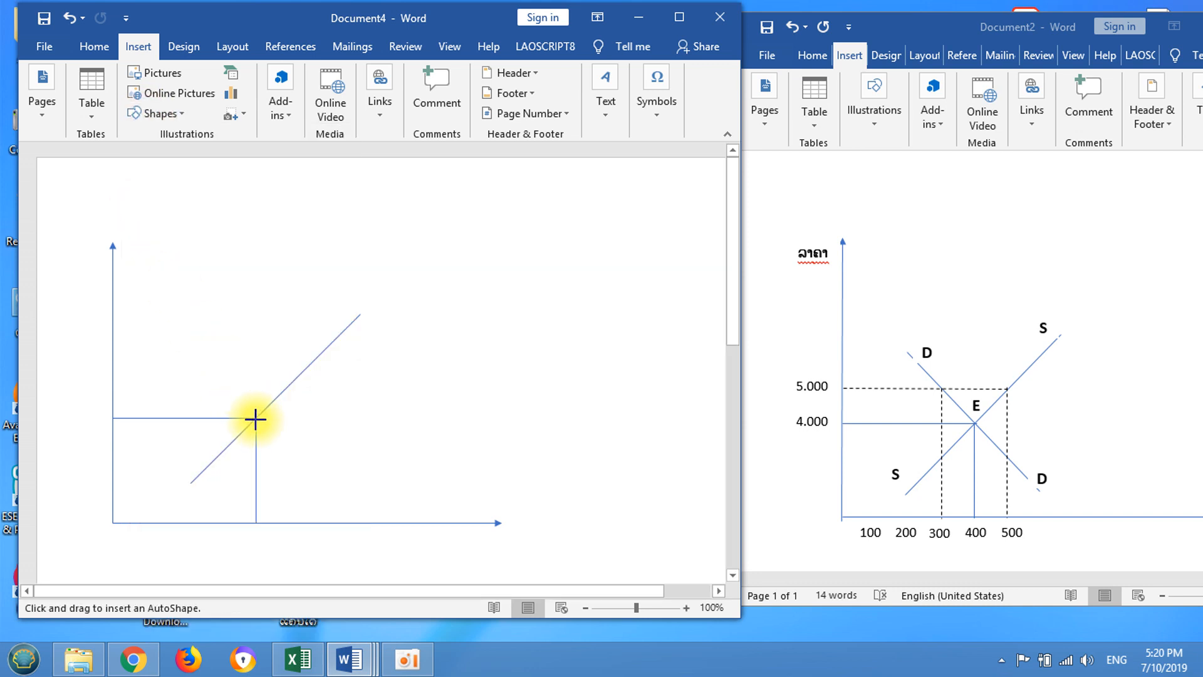
pyautogui.moveTo(256, 417); pyautogui.dragTo(184, 346)
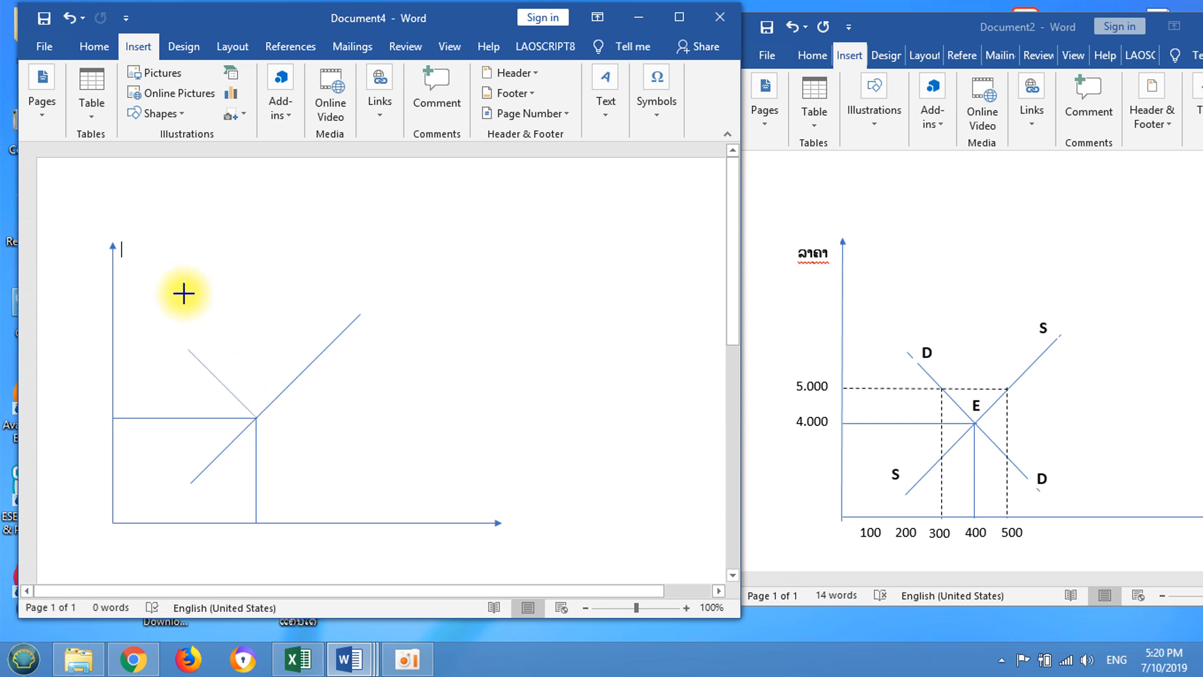
pyautogui.moveTo(184, 293)
pyautogui.mouseDown()
pyautogui.moveTo(162, 260)
pyautogui.moveTo(171, 271)
pyautogui.mouseUp()
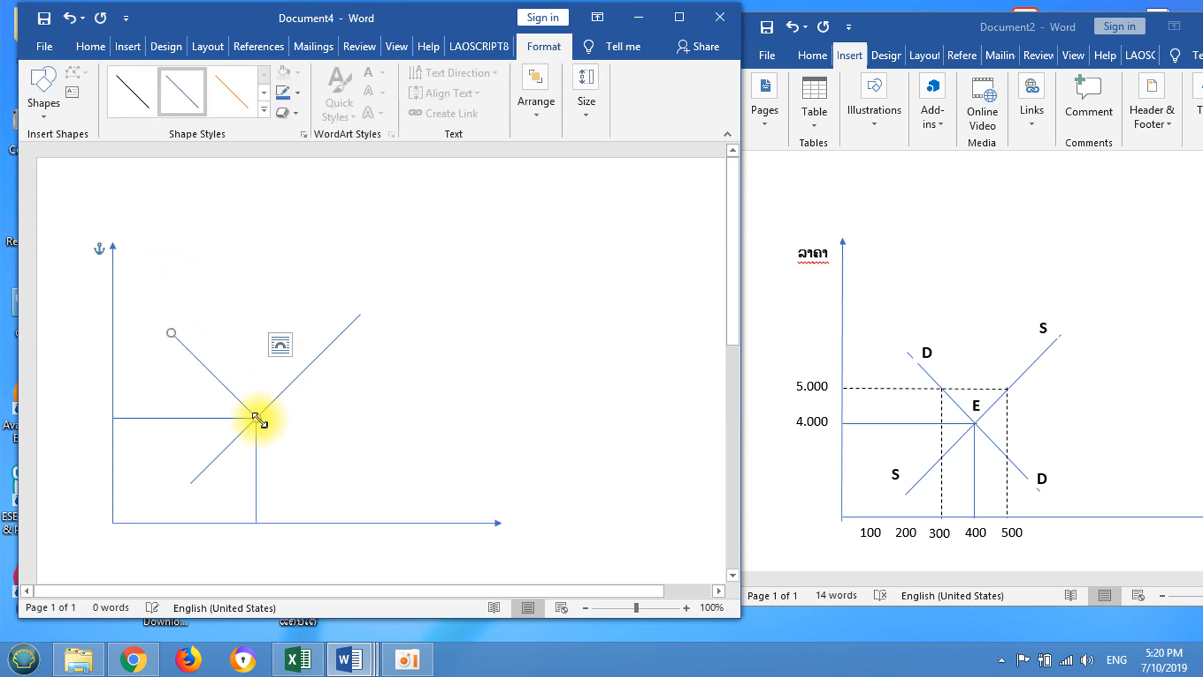
pyautogui.moveTo(256, 417); pyautogui.dragTo(311, 484)
pyautogui.click(274, 438)
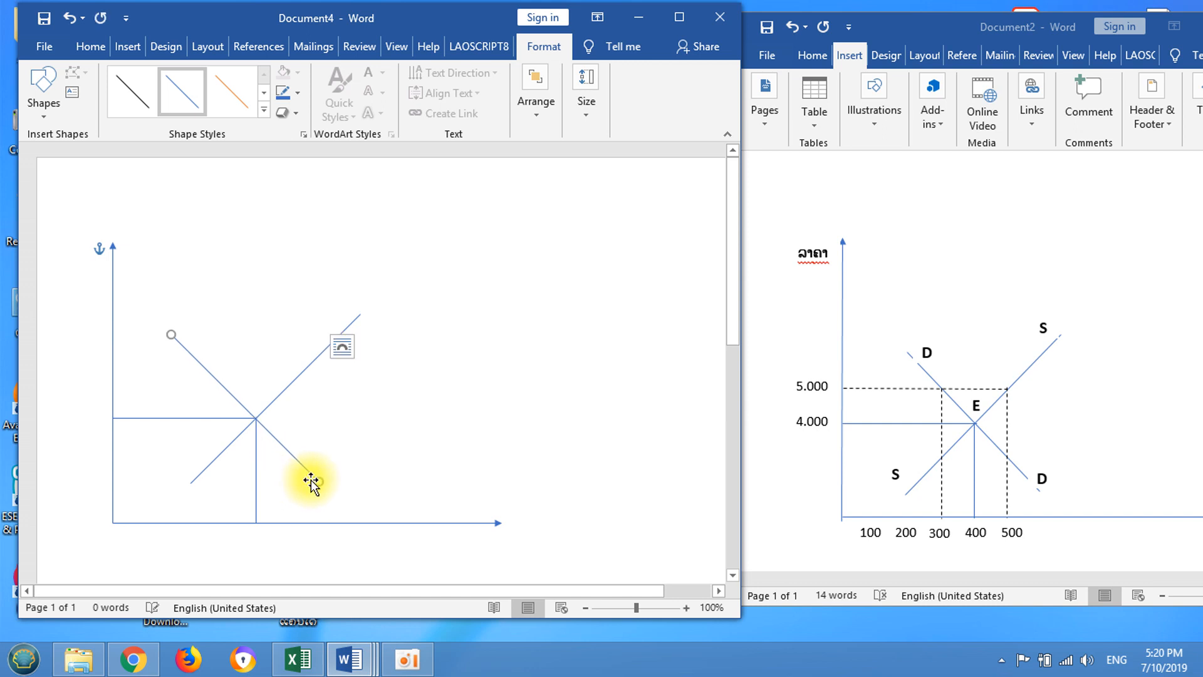
pyautogui.click(497, 384)
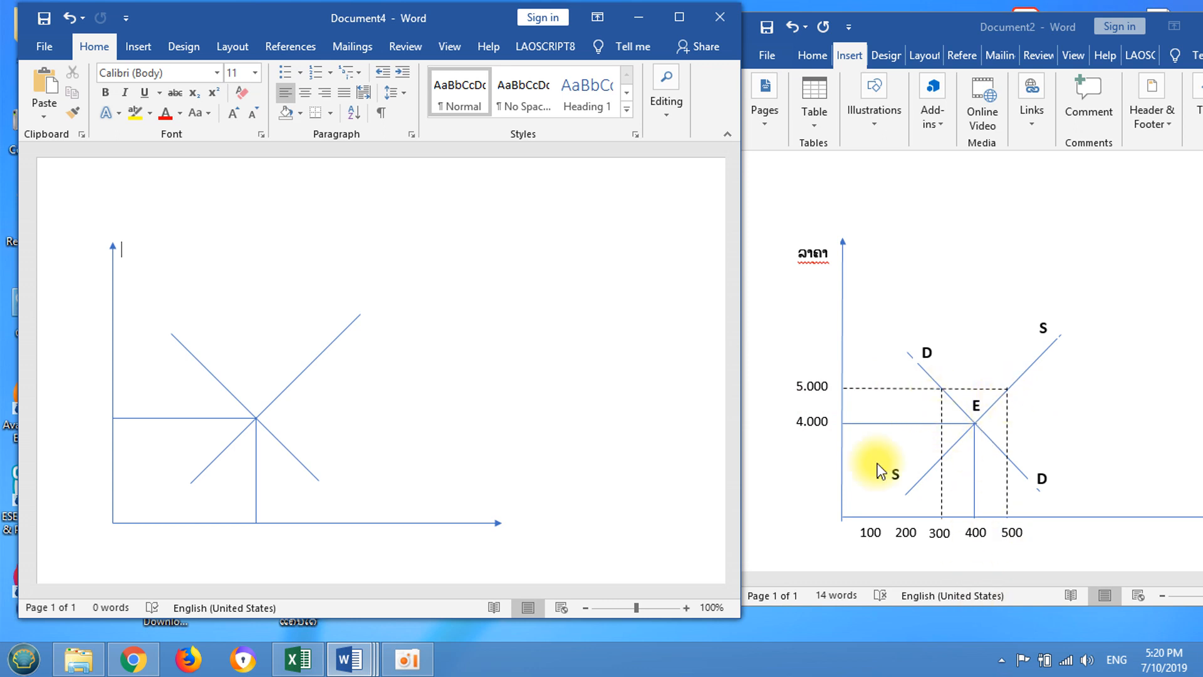
# Draw a straight horizontal line from the vertical axis to the supply line above equilibrium, matching the reference's 5.000 level.
pyautogui.click(138, 49)
pyautogui.click(156, 113)
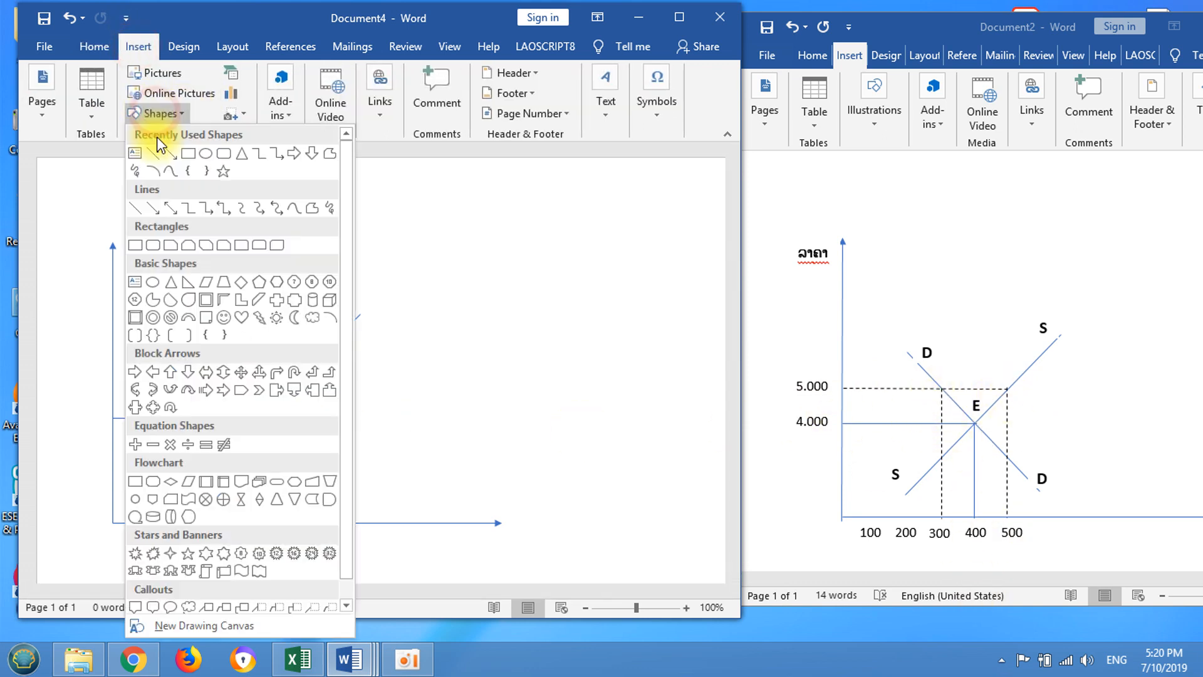
pyautogui.click(139, 208)
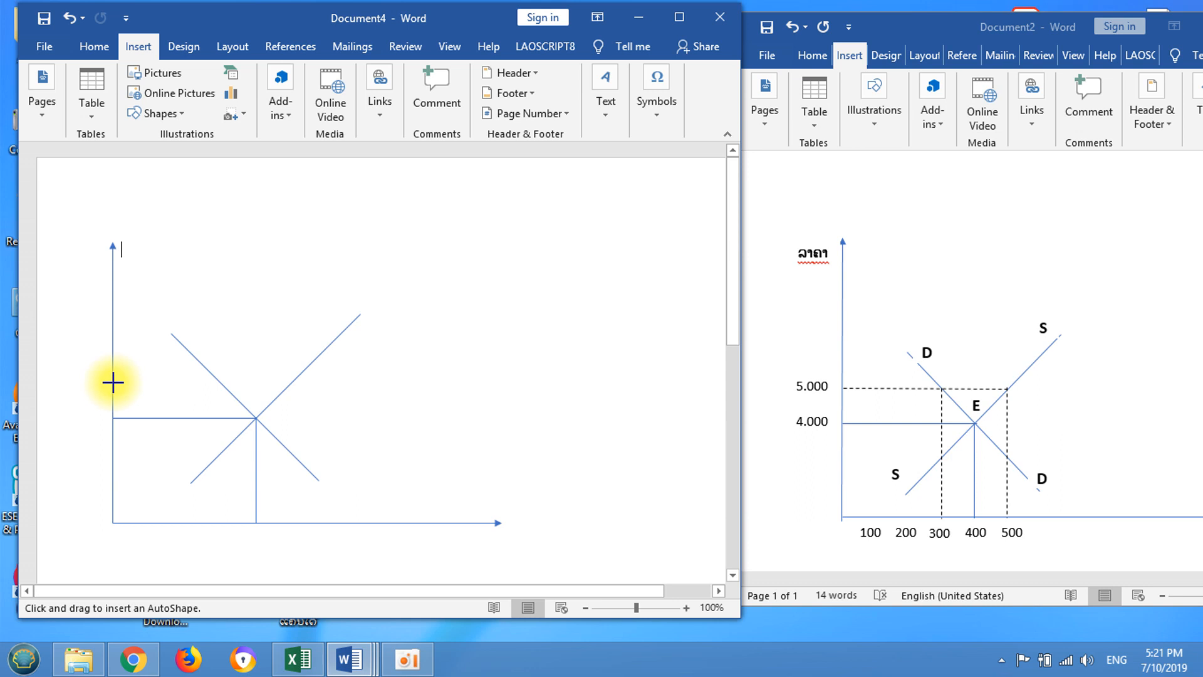
pyautogui.moveTo(113, 382); pyautogui.dragTo(292, 399)
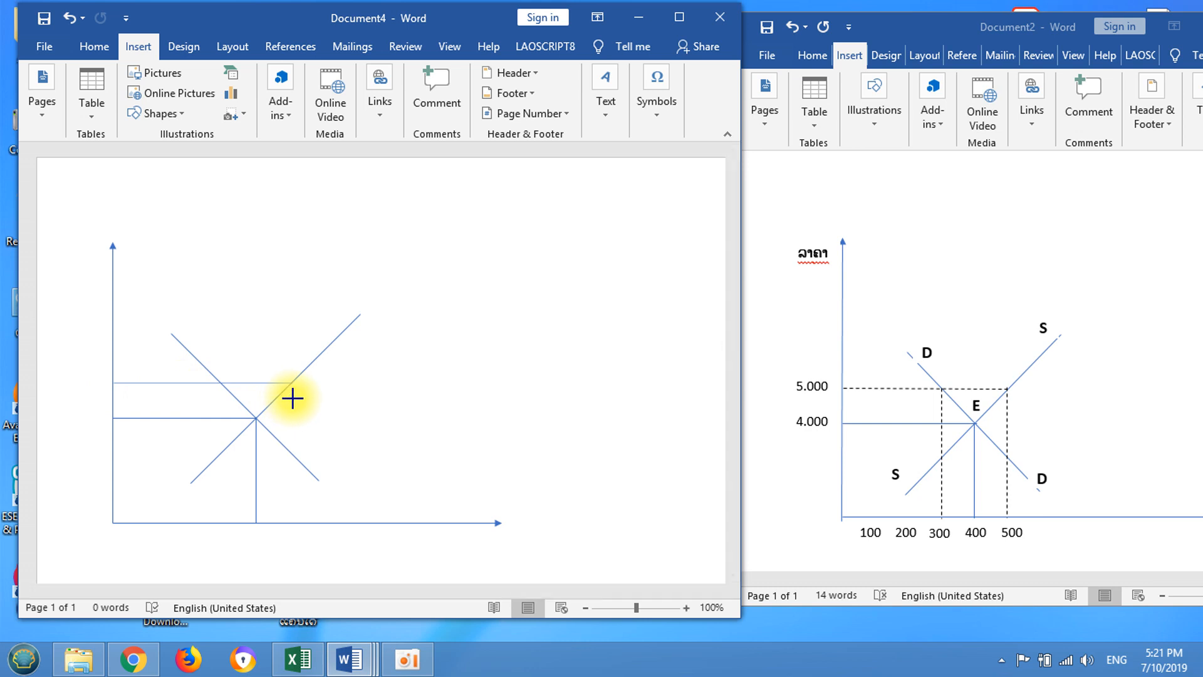
pyautogui.moveTo(292, 398); pyautogui.dragTo(288, 396)
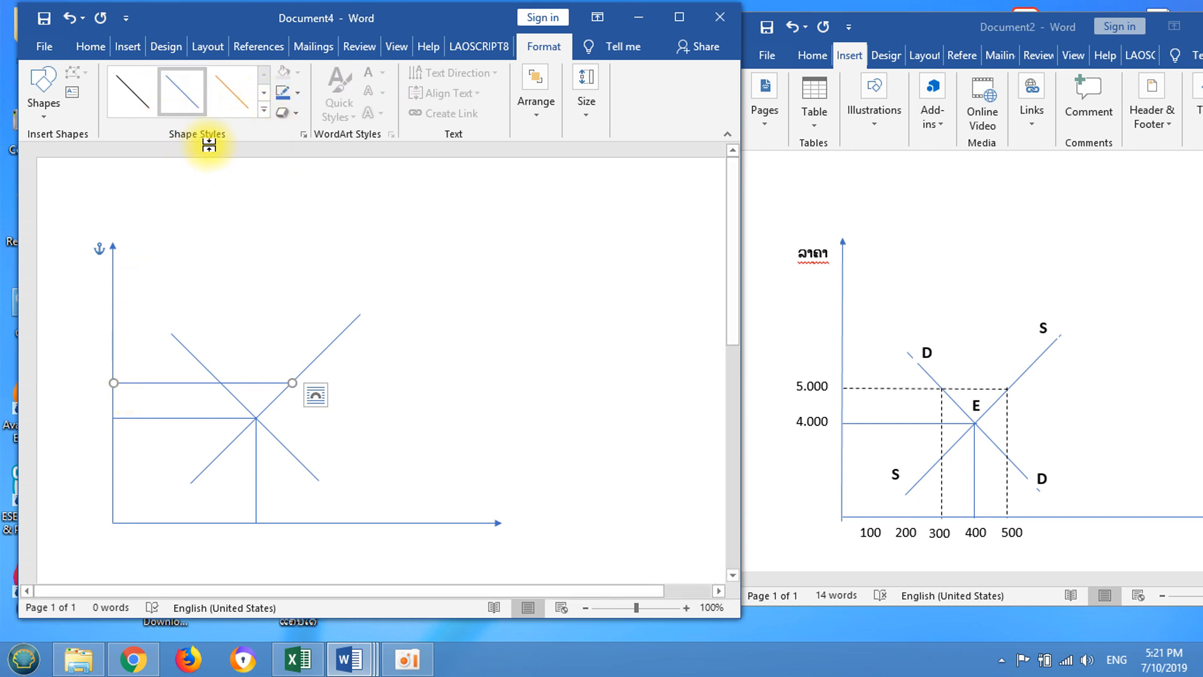
# Apply the orange dashed preset style to the new horizontal line at the 5.000 level.
pyautogui.click(264, 111)
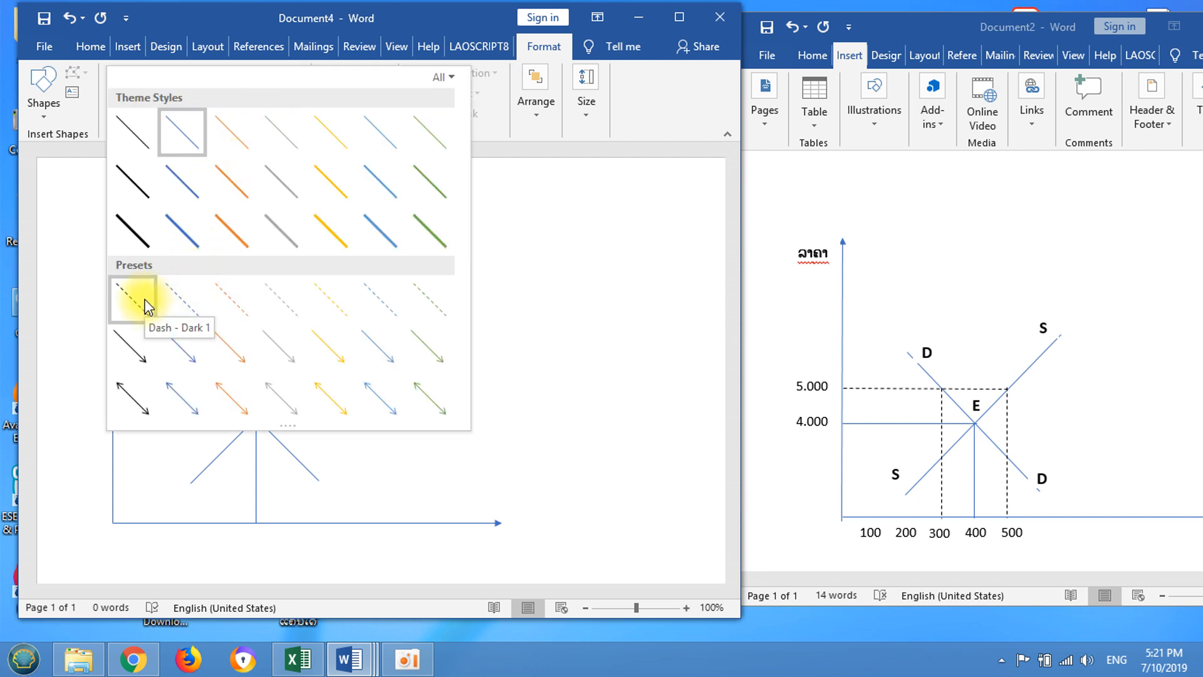
pyautogui.click(234, 301)
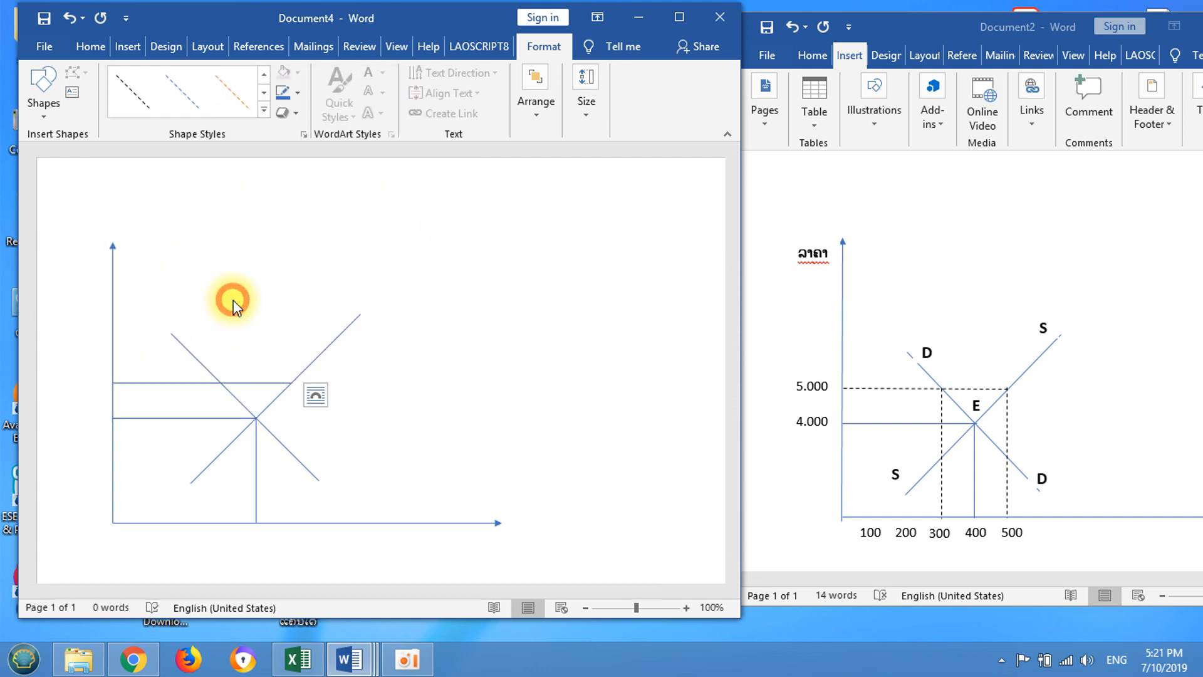
pyautogui.click(429, 420)
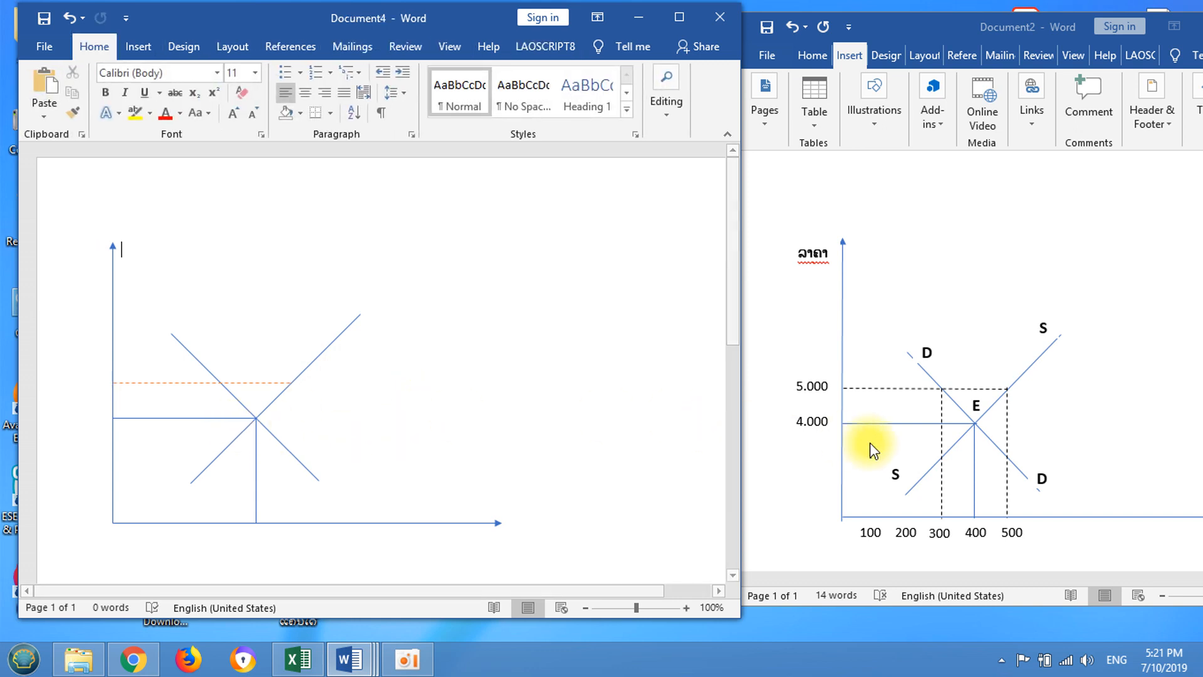
# Draw a straight vertical line from where the dashed line crosses the demand line down to the horizontal axis.
pyautogui.click(138, 47)
pyautogui.click(150, 114)
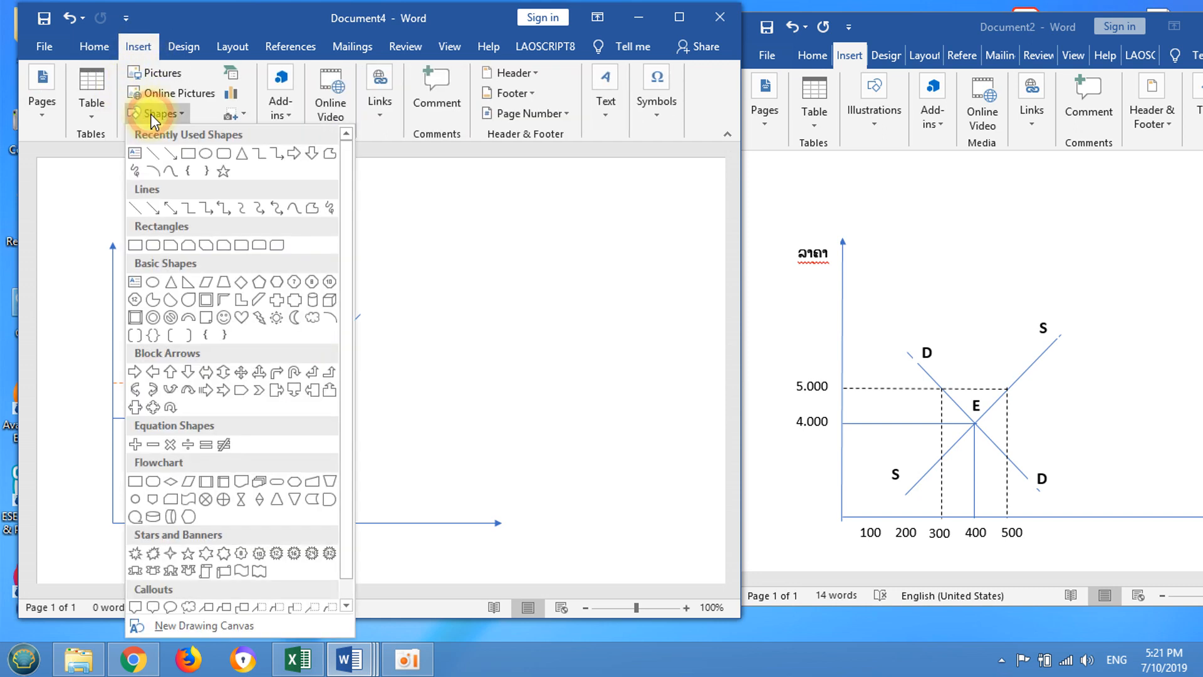
pyautogui.click(135, 210)
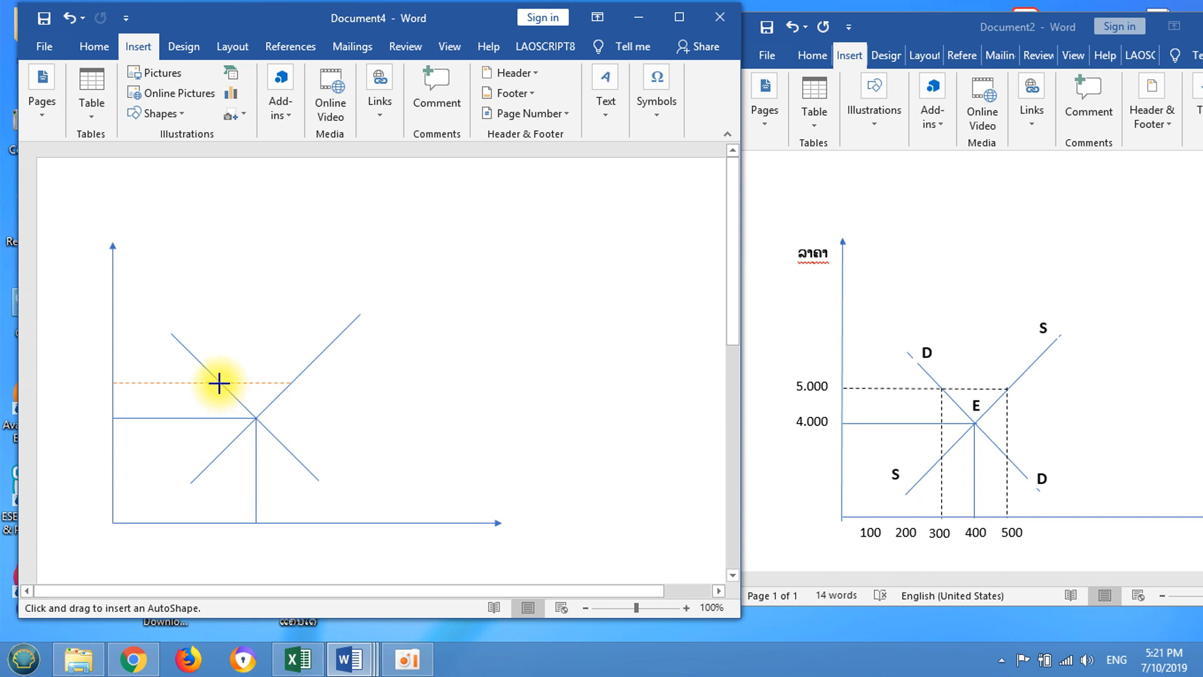
pyautogui.moveTo(219, 382); pyautogui.dragTo(227, 519)
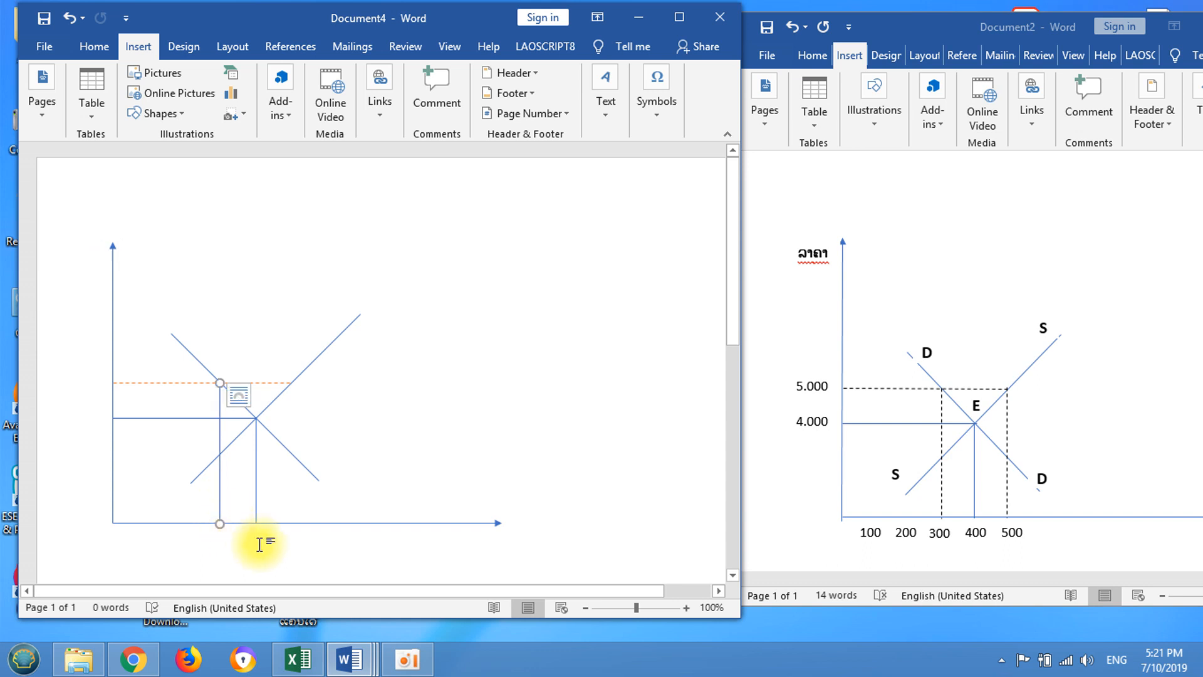
pyautogui.click(401, 561)
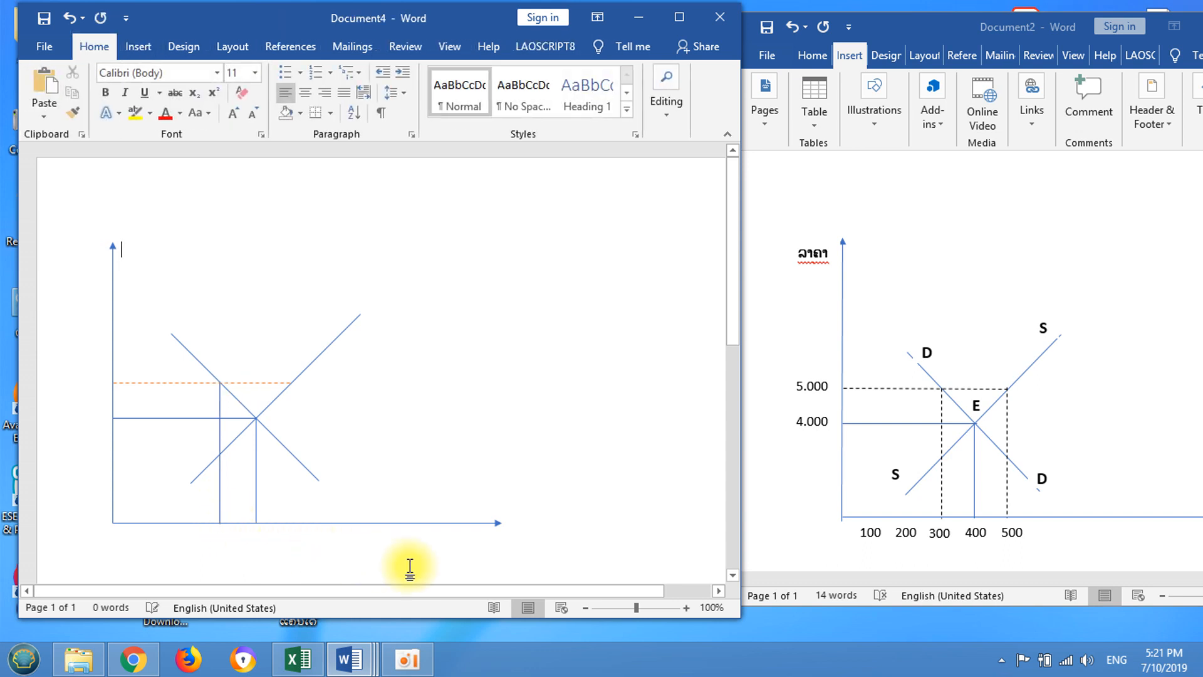
# Apply the orange dashed preset style to the vertical line below the demand line crossing.
pyautogui.click(220, 437)
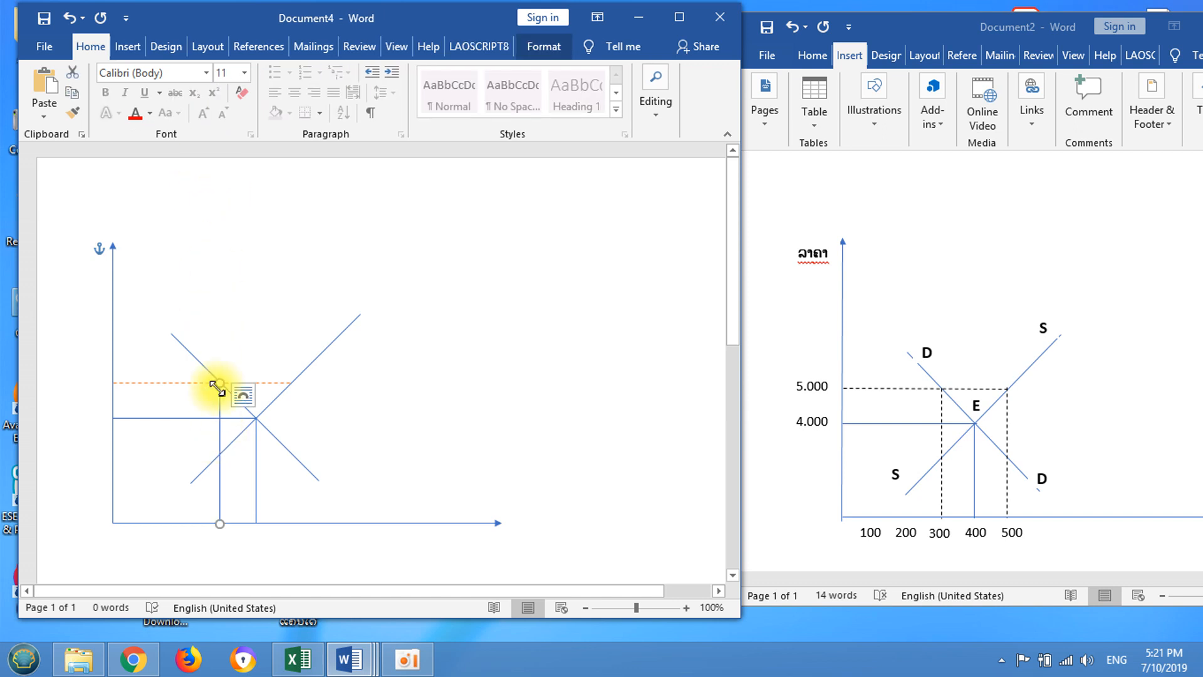
pyautogui.doubleClick(220, 417)
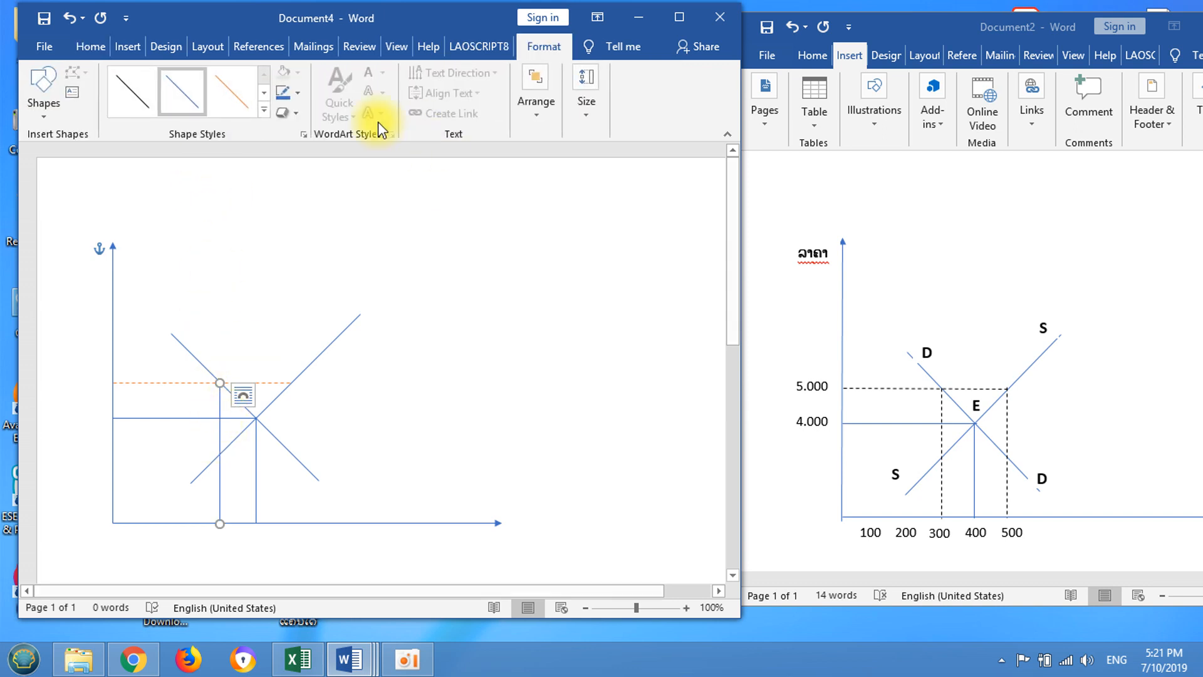
pyautogui.click(267, 116)
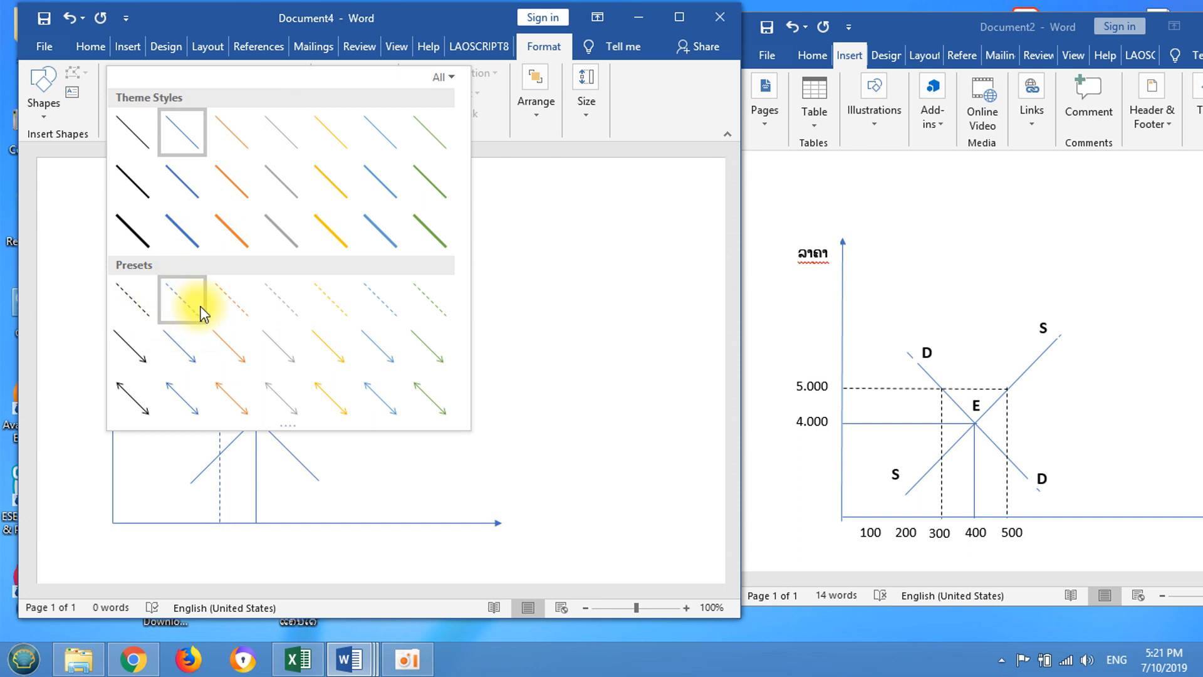
pyautogui.click(240, 313)
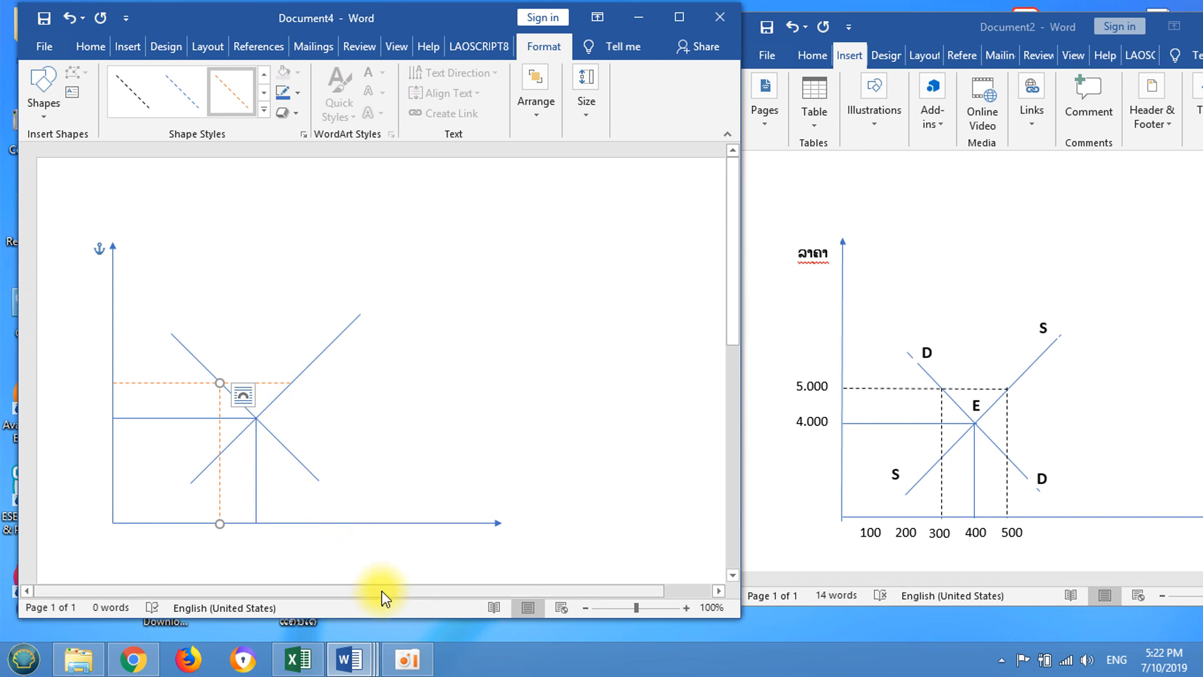
# Duplicate the dashed vertical line and align the copy between the dashed line's end on the supply line and the horizontal axis.
pyautogui.click(266, 478)
pyautogui.click(220, 465)
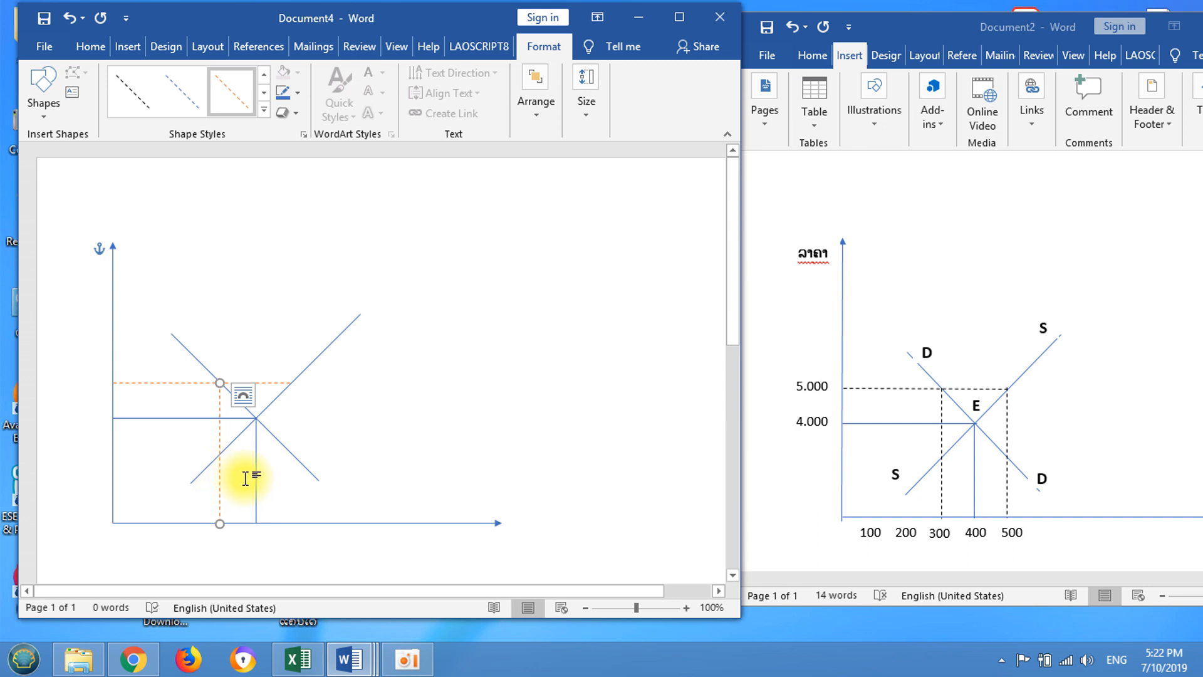
pyautogui.hotkey('ctrl', 'v')
pyautogui.moveTo(235, 464); pyautogui.dragTo(291, 452)
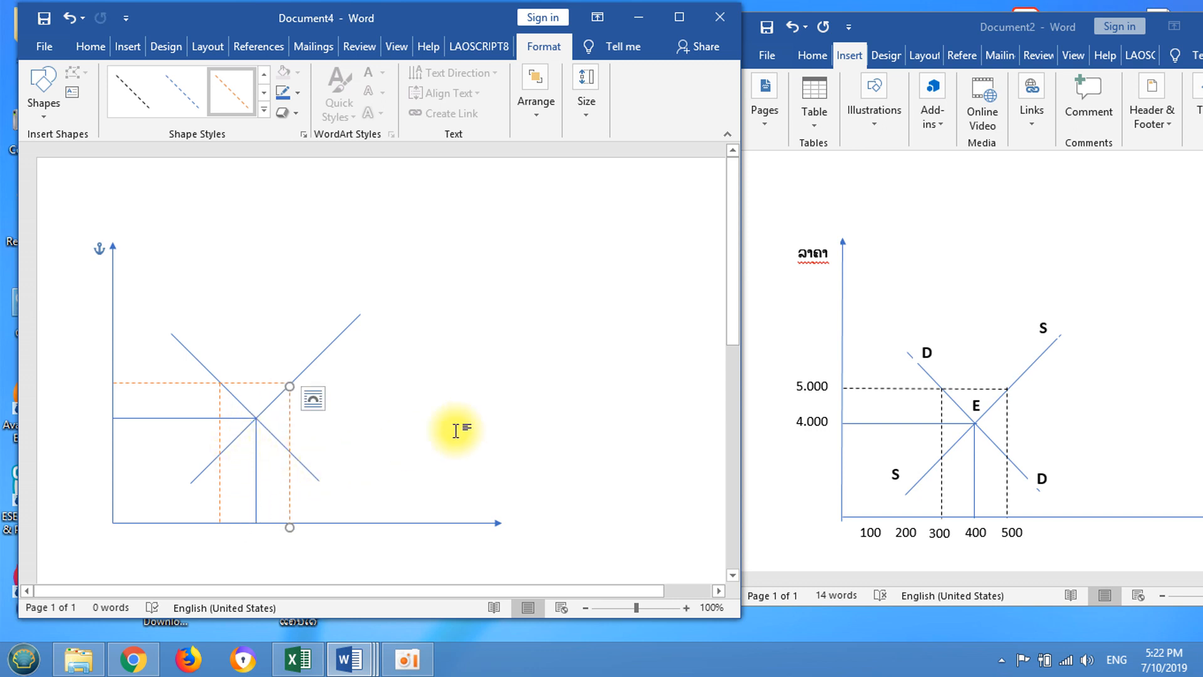
pyautogui.click(408, 339)
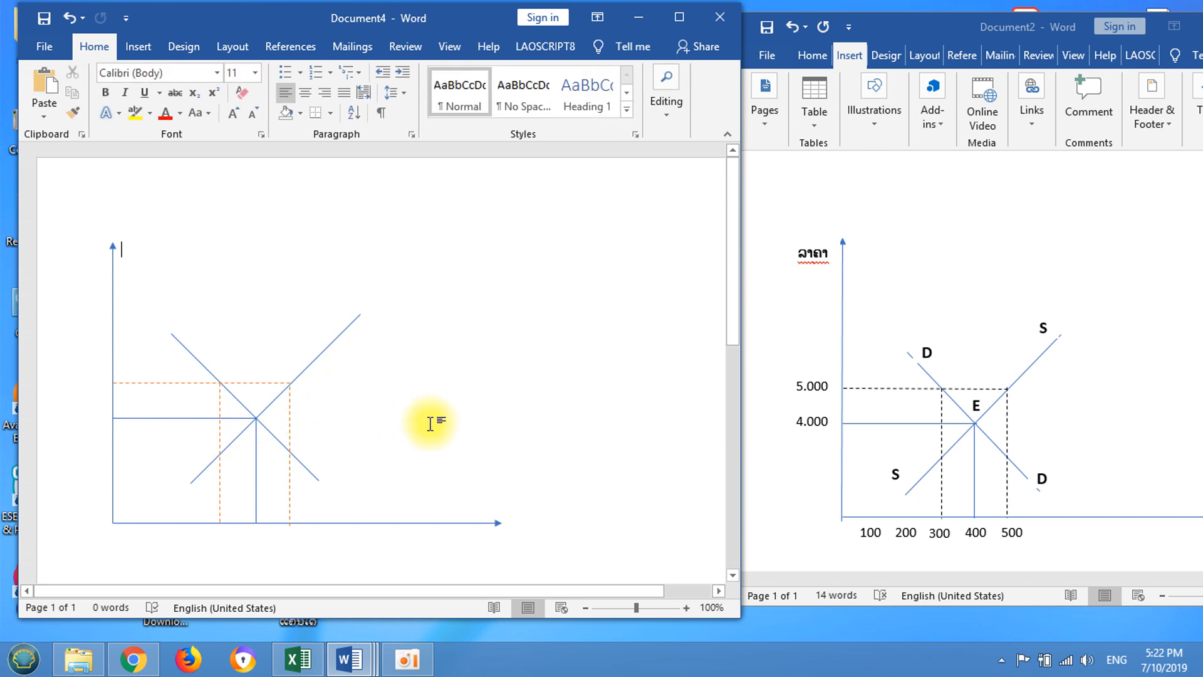
pyautogui.click(288, 442)
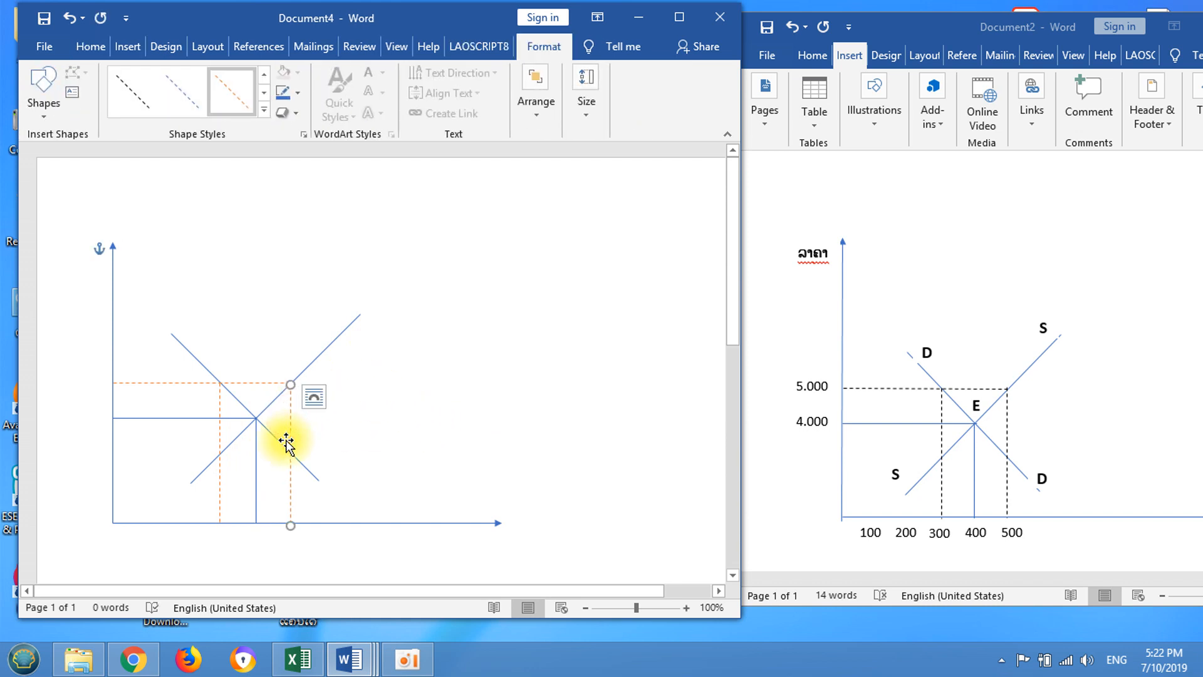
pyautogui.click(389, 420)
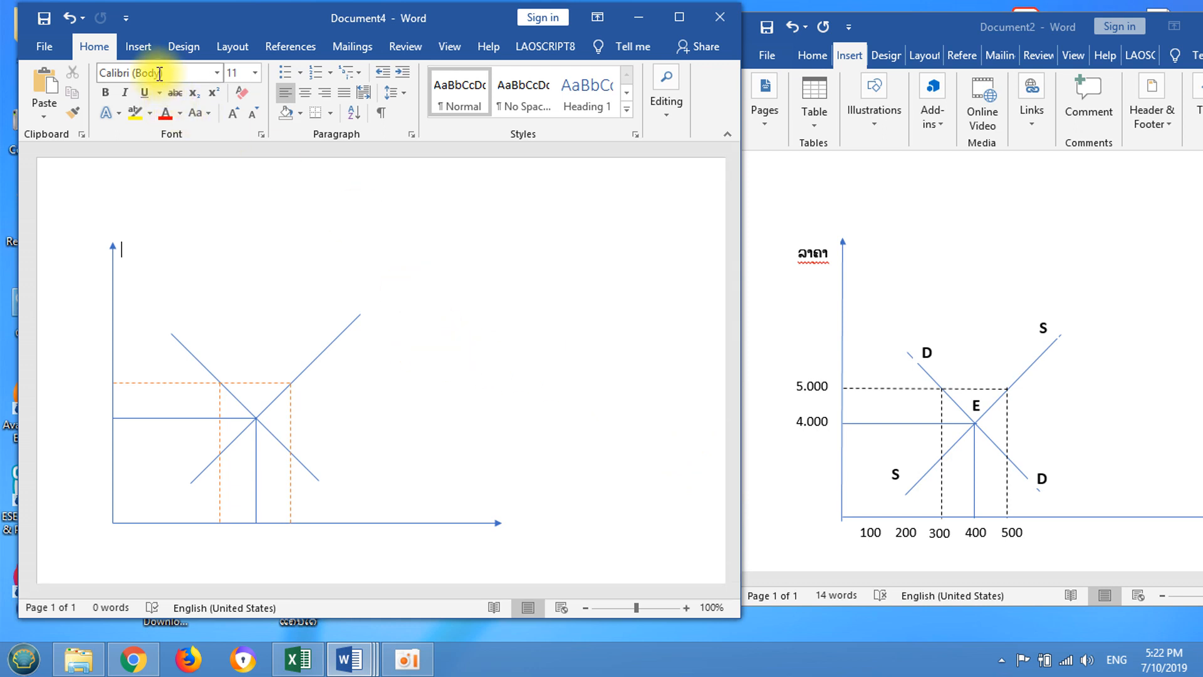
# Insert a small text box above the upper end of the demand line and enter the label D in it.
pyautogui.click(136, 45)
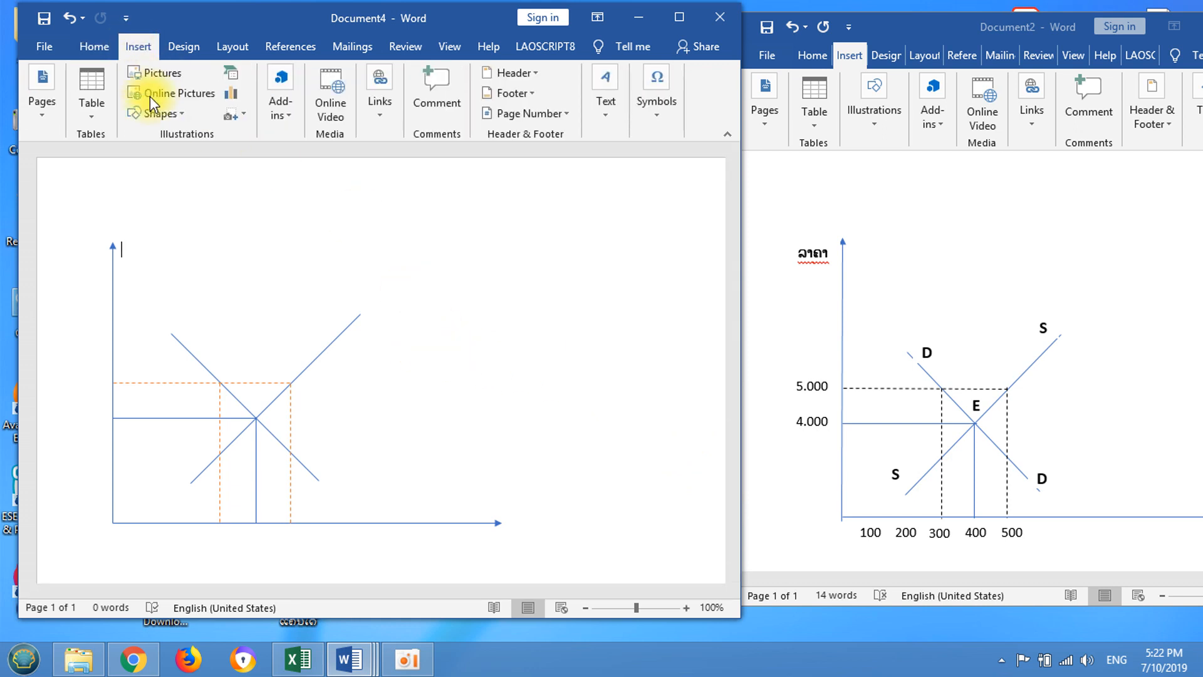
pyautogui.click(152, 113)
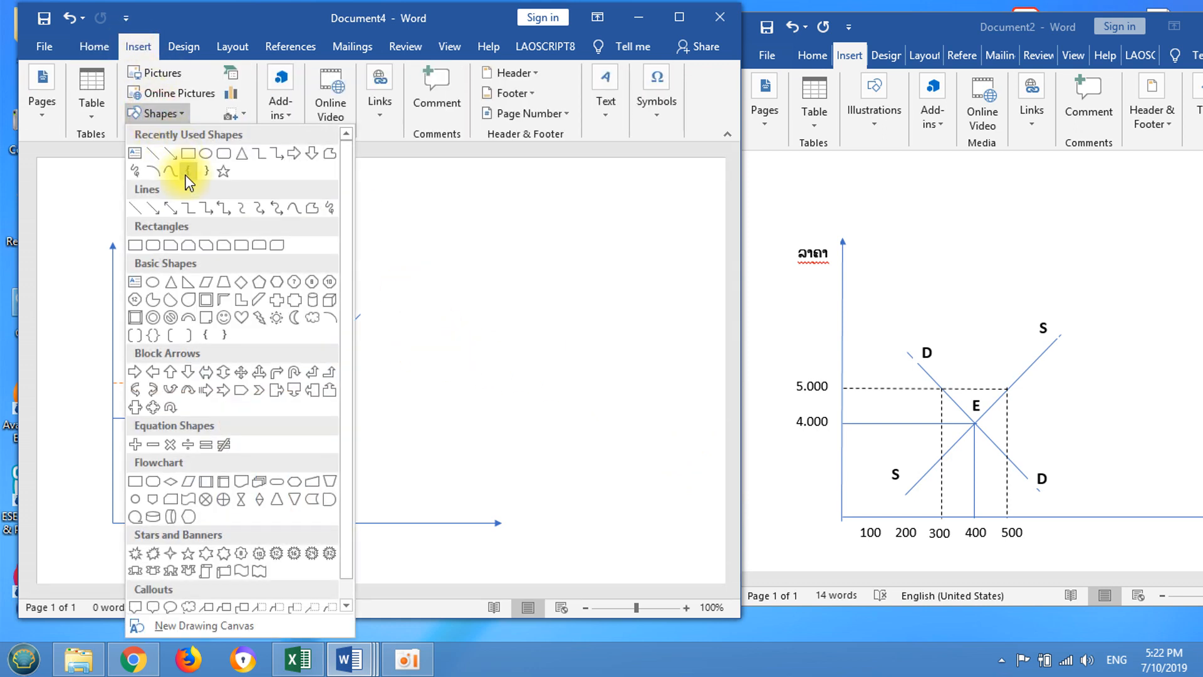
pyautogui.click(135, 154)
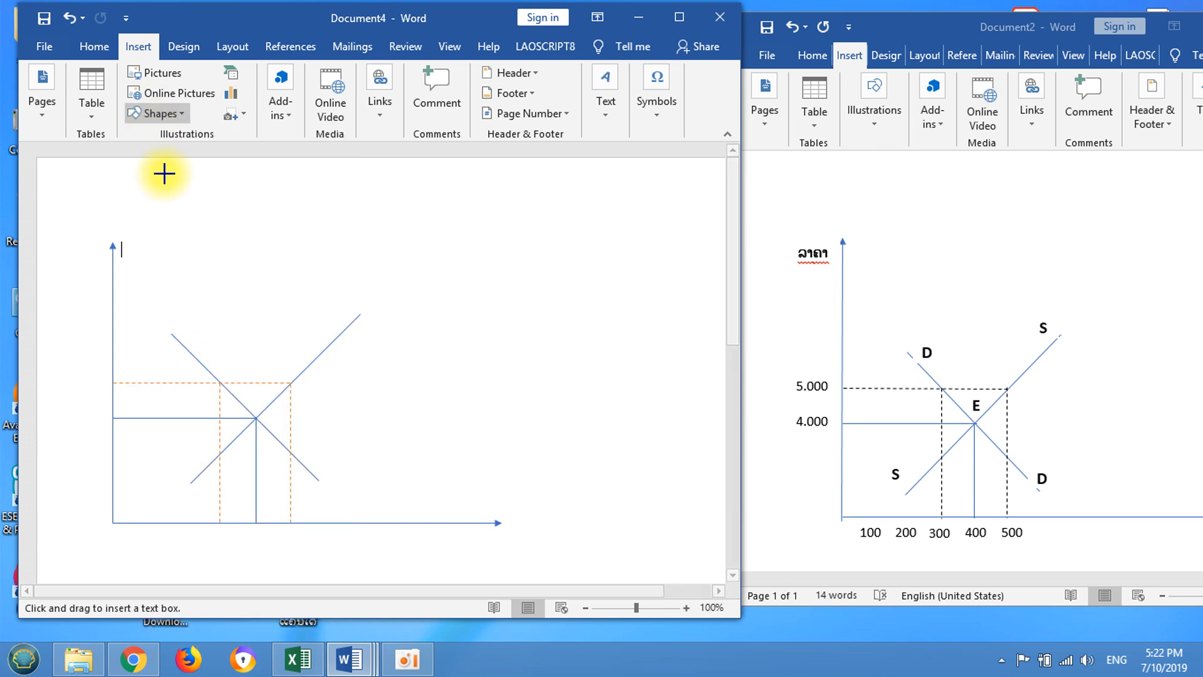
pyautogui.moveTo(177, 305); pyautogui.dragTo(216, 336)
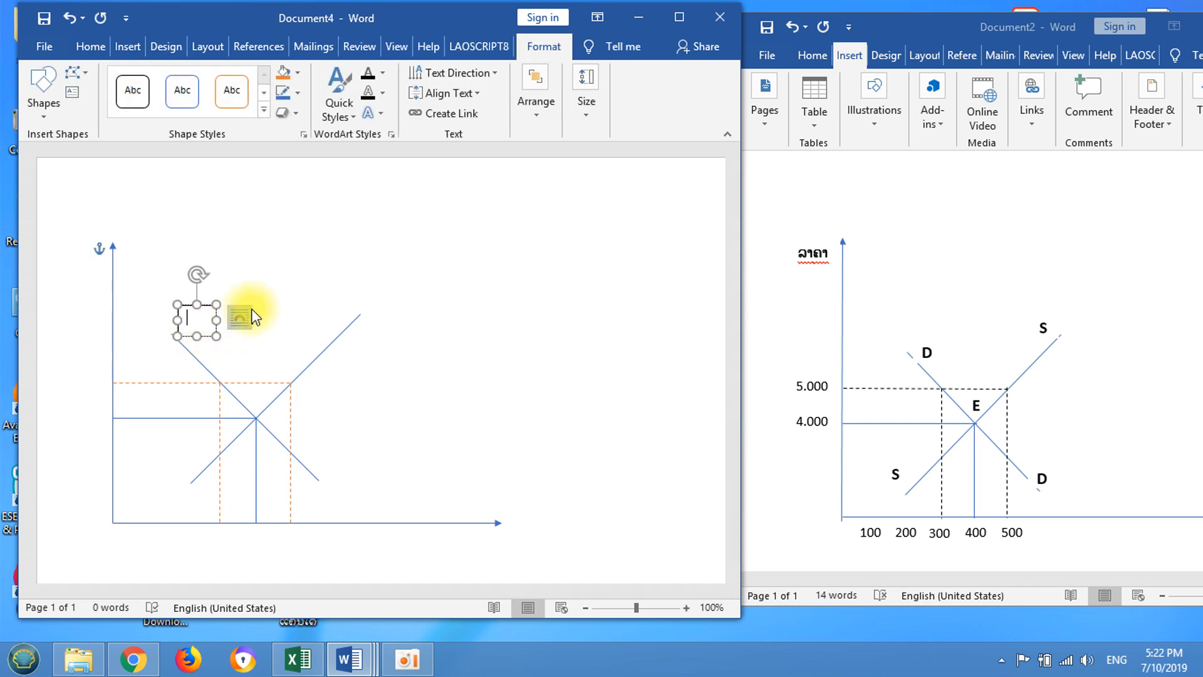
pyautogui.write('.')
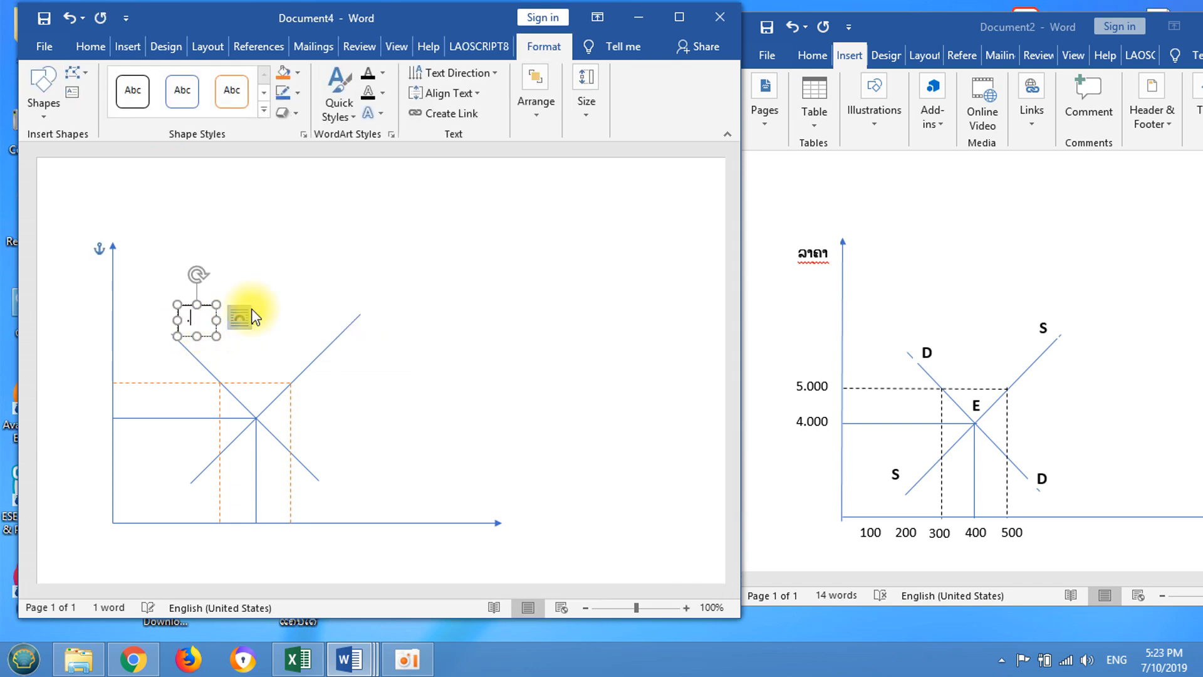
pyautogui.press('BackSpace')
pyautogui.write('DA')
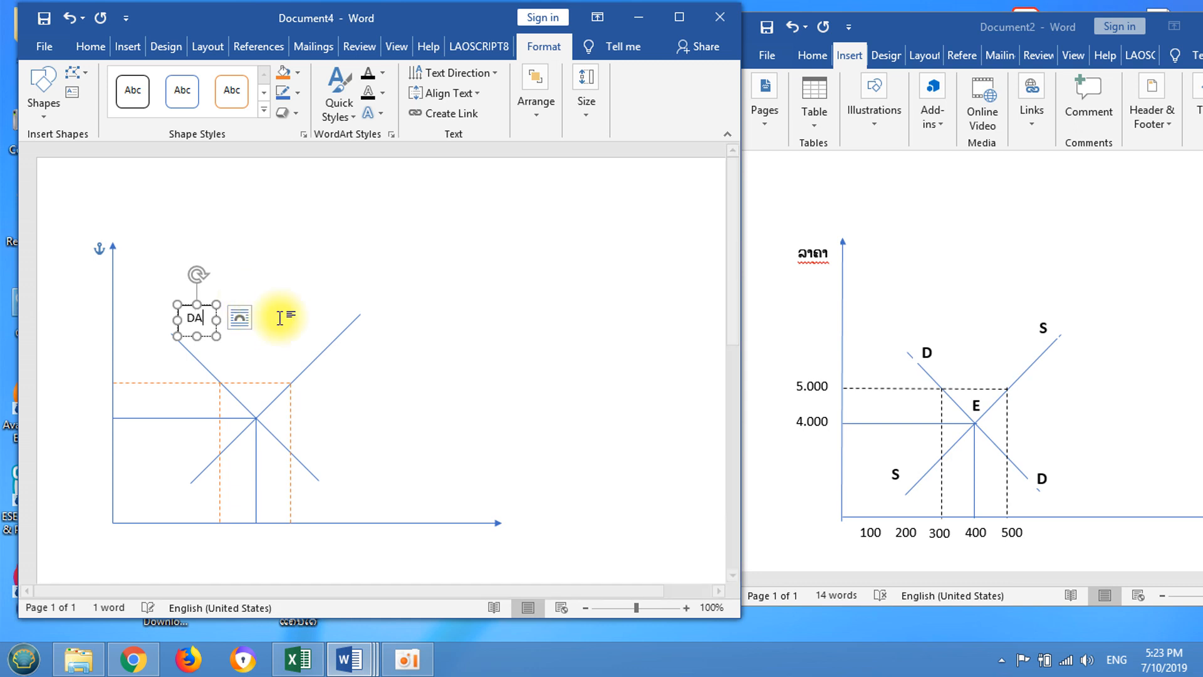
pyautogui.press('BackSpace')
# Format the D label as bold Times New Roman.
pyautogui.hotkey('shift', 'Left')
pyautogui.click(83, 53)
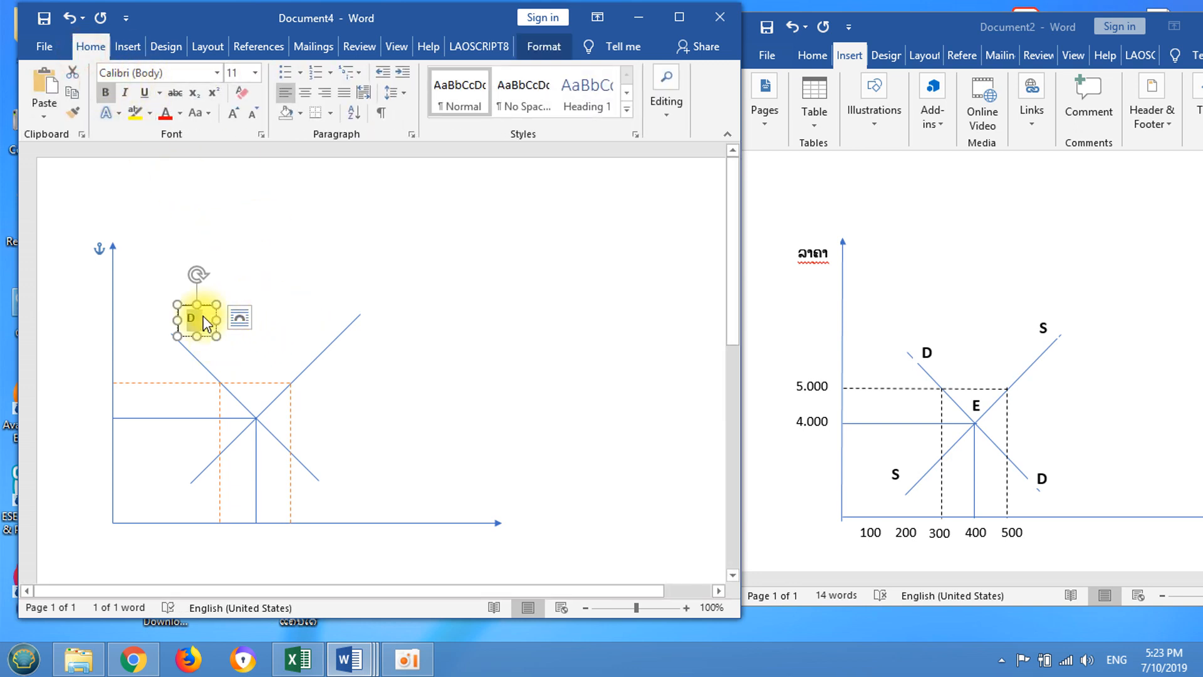
pyautogui.click(218, 71)
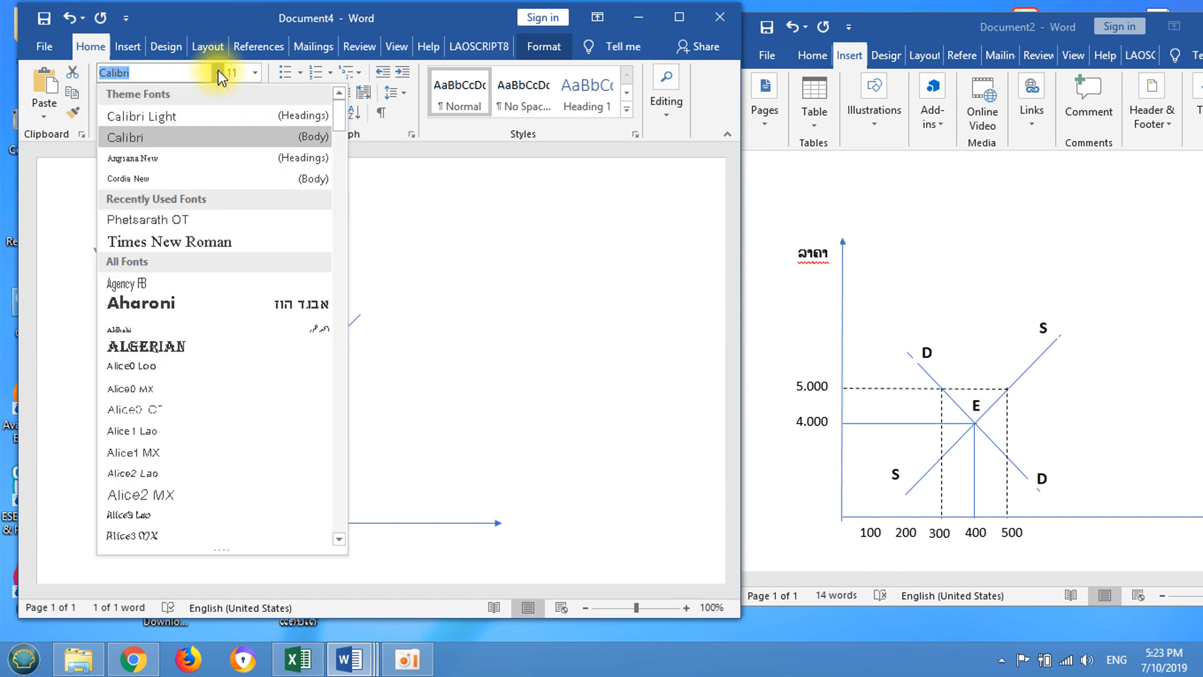
pyautogui.click(198, 241)
pyautogui.click(303, 306)
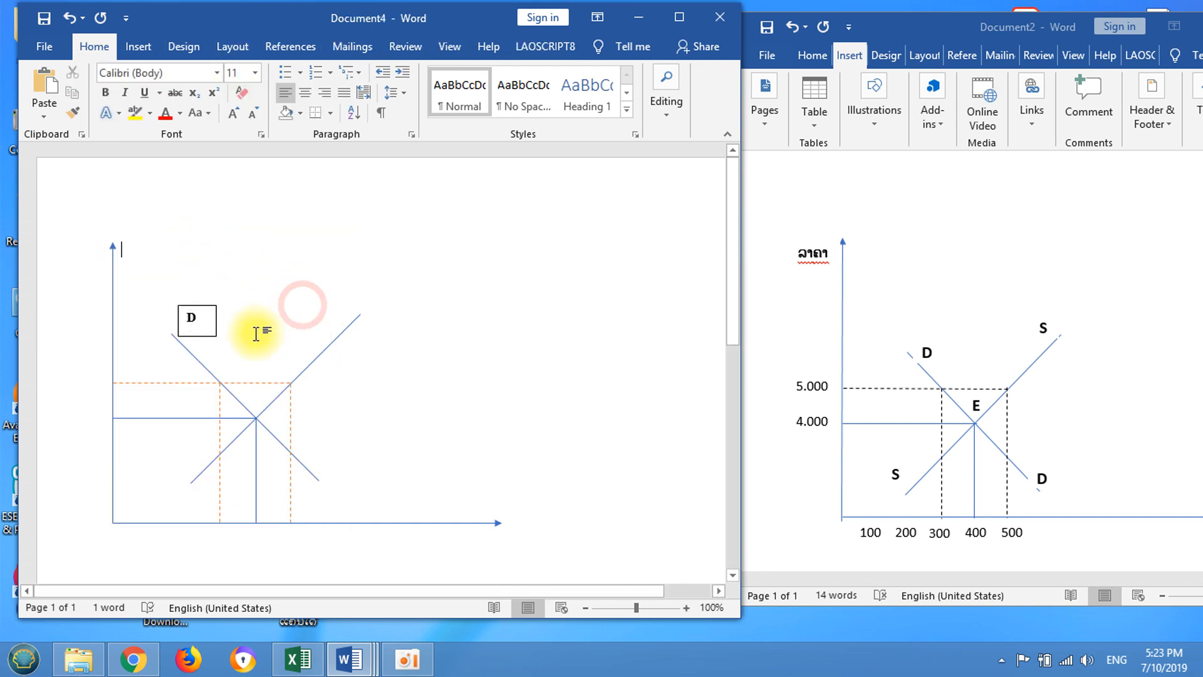
# Shrink the D text box to fit its letter and move it down onto the upper end of the demand line.
pyautogui.click(205, 336)
pyautogui.moveTo(216, 337); pyautogui.dragTo(205, 327)
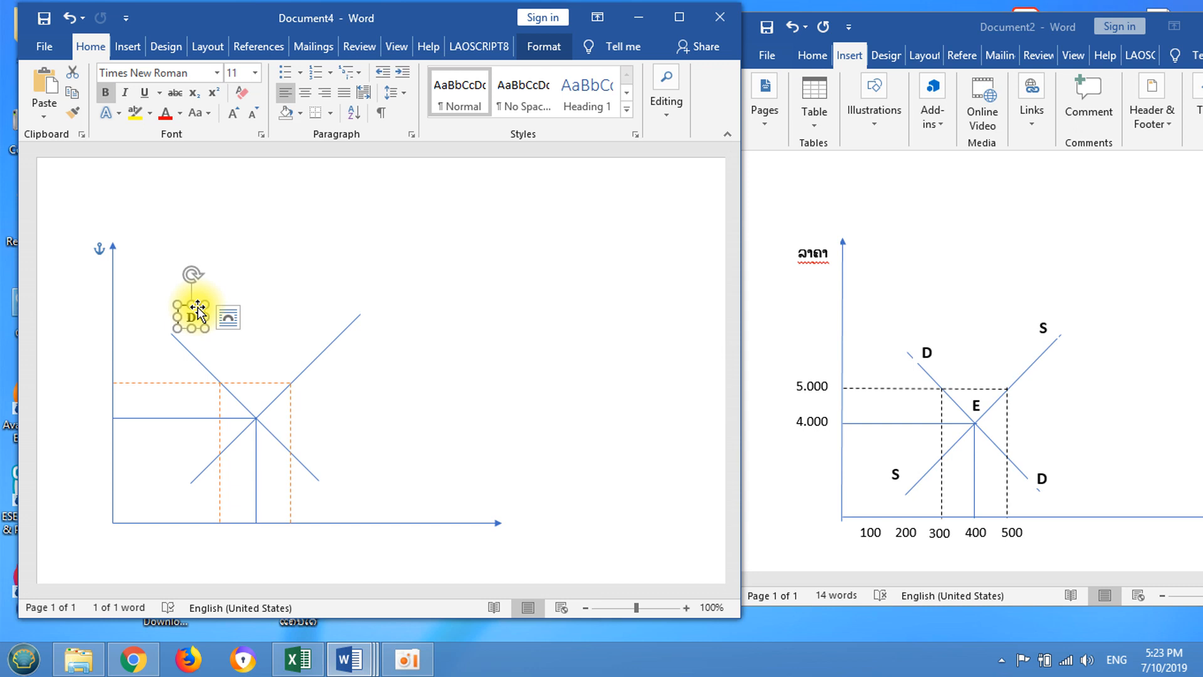
pyautogui.moveTo(198, 309); pyautogui.dragTo(198, 327)
pyautogui.click(256, 317)
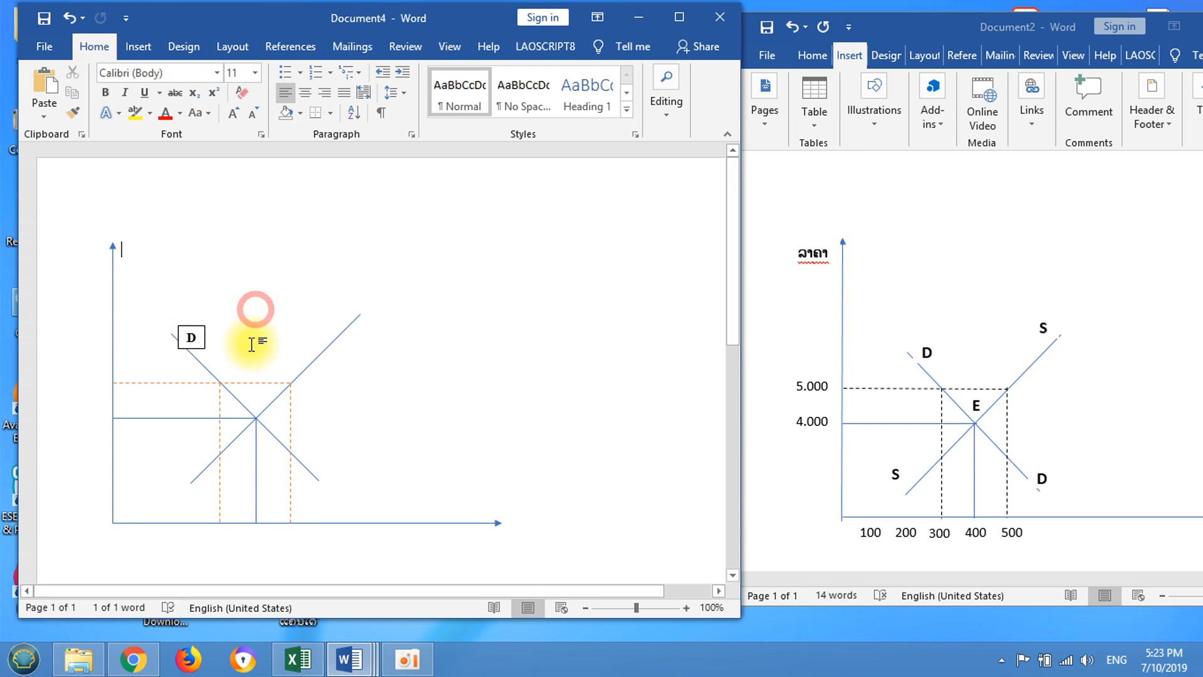
# Set the text wrapping of the D text box on the demand line to Behind Text.
pyautogui.click(191, 337)
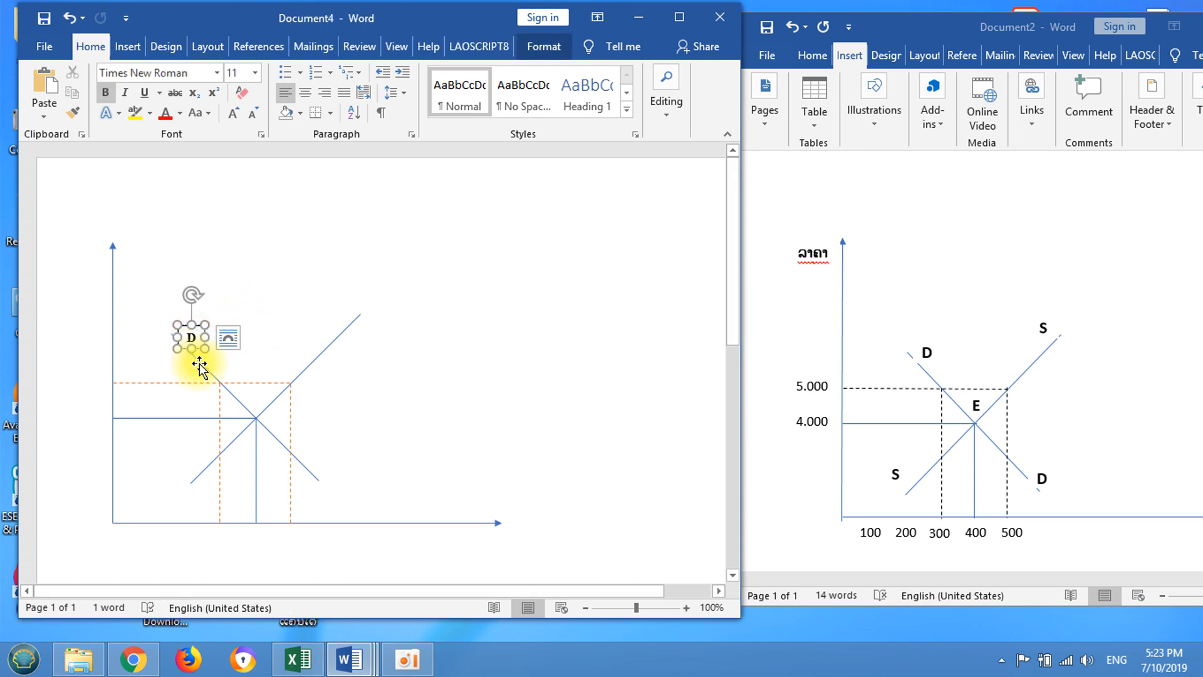
pyautogui.click(194, 356)
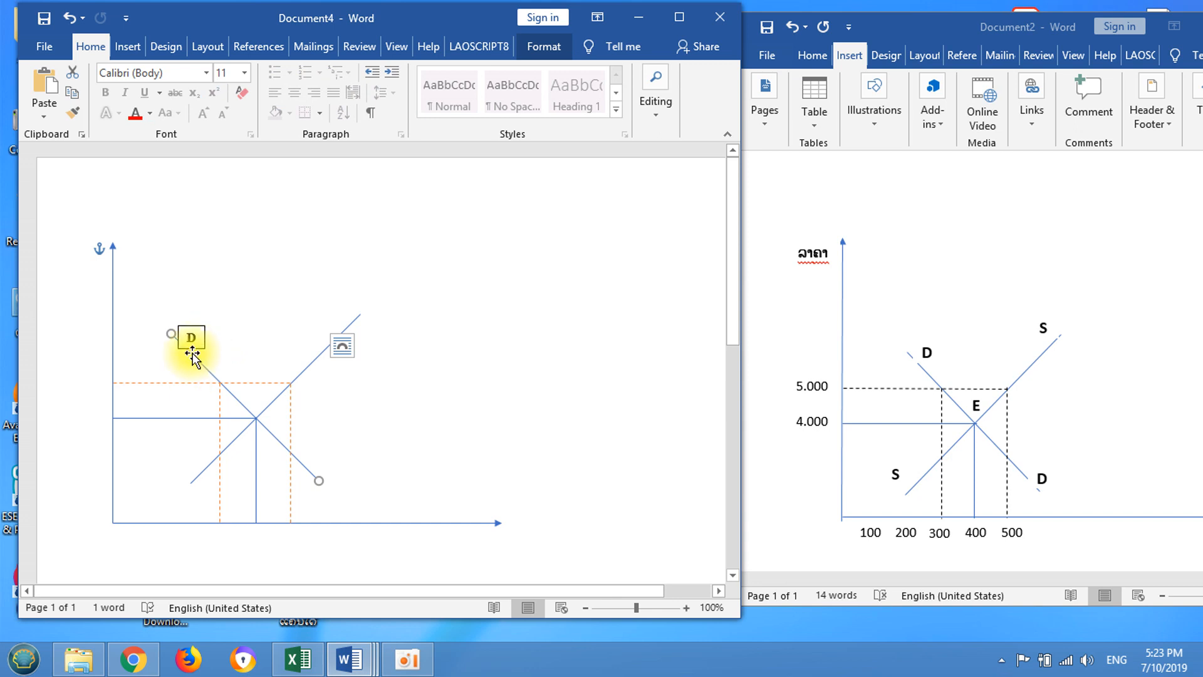
pyautogui.click(197, 330)
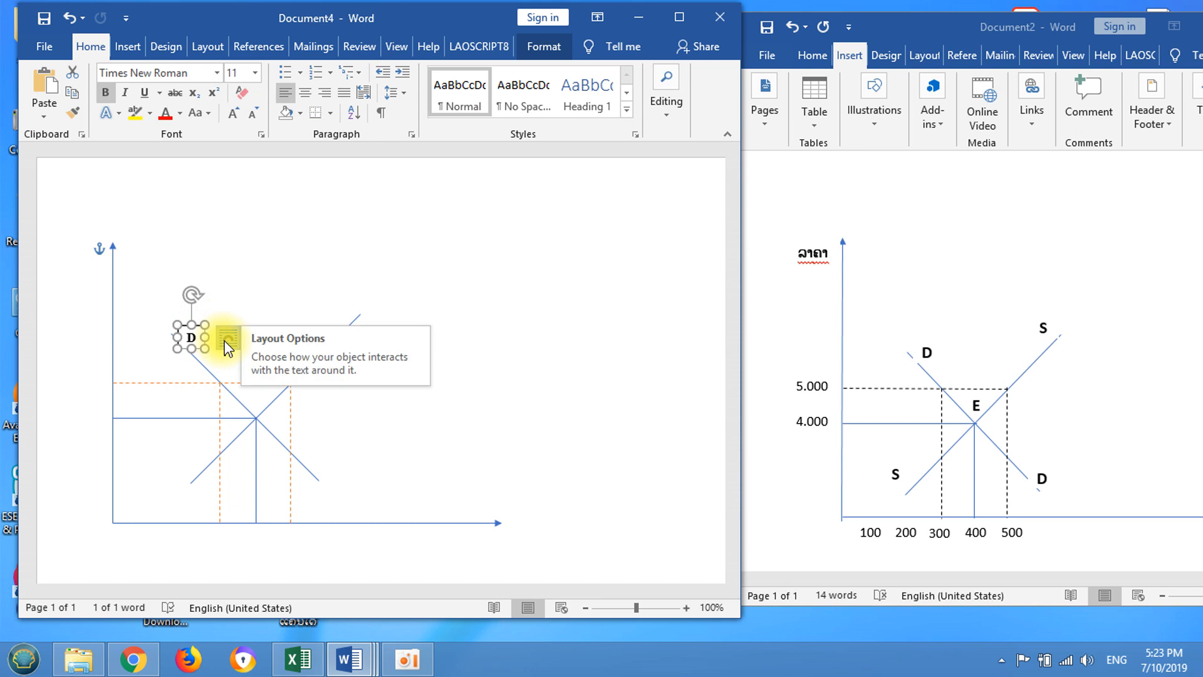
pyautogui.click(226, 341)
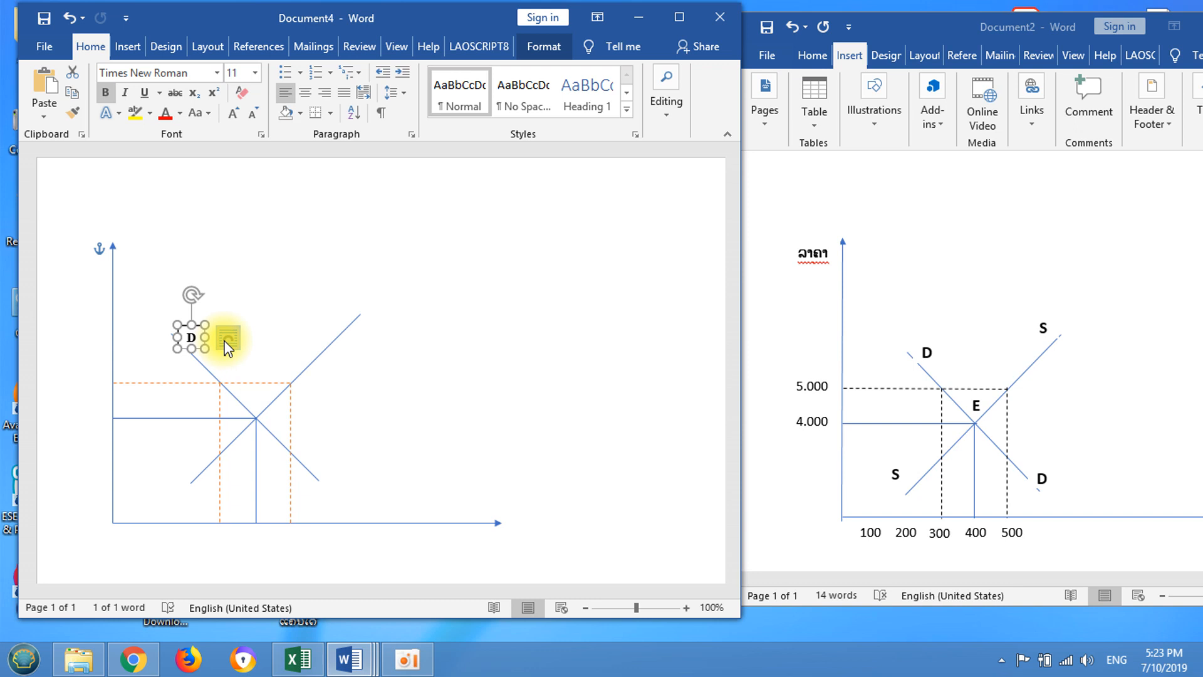
pyautogui.click(322, 503)
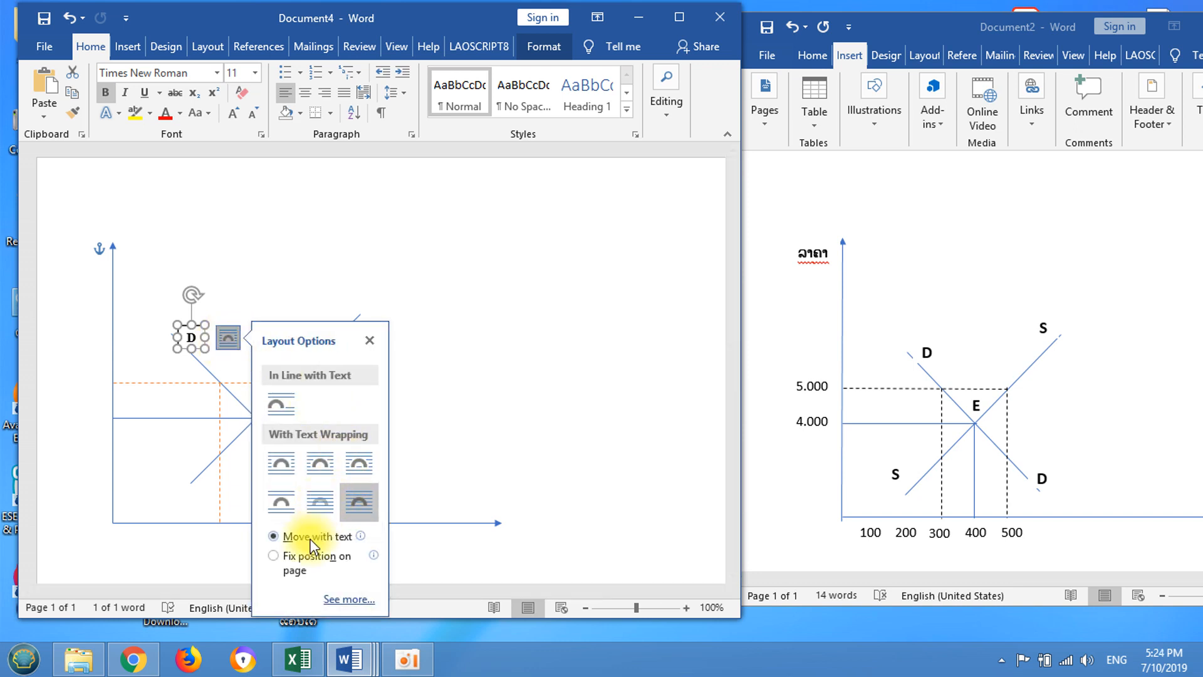
pyautogui.click(315, 506)
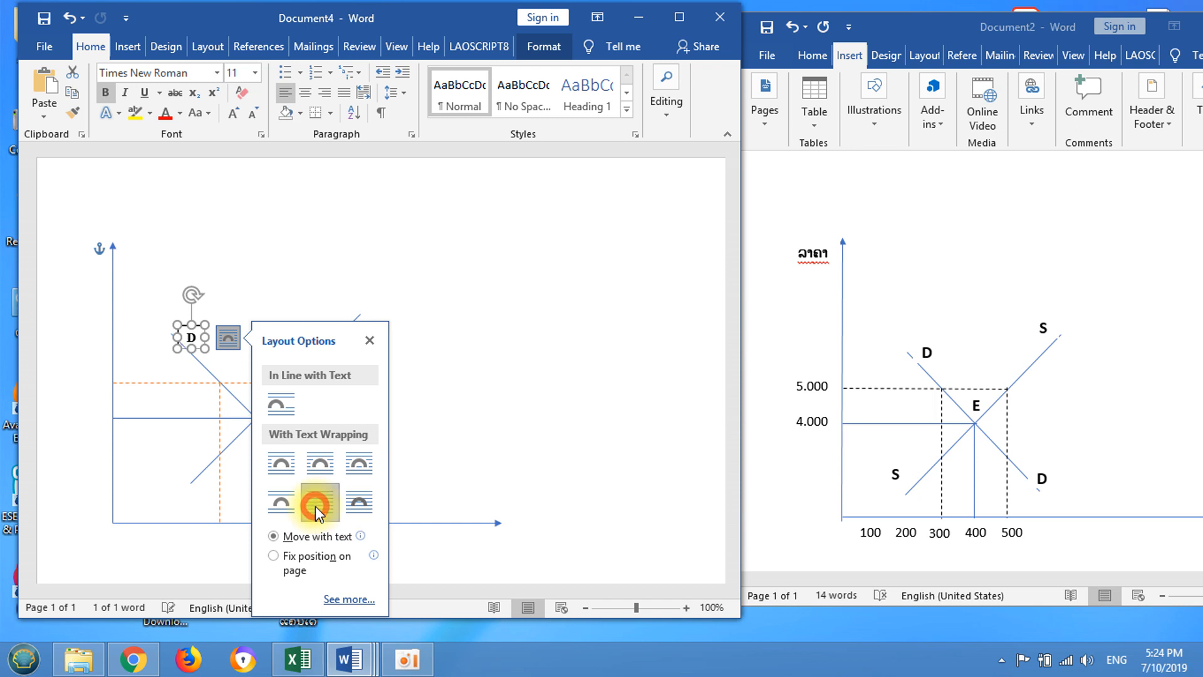
pyautogui.click(369, 340)
pyautogui.click(478, 265)
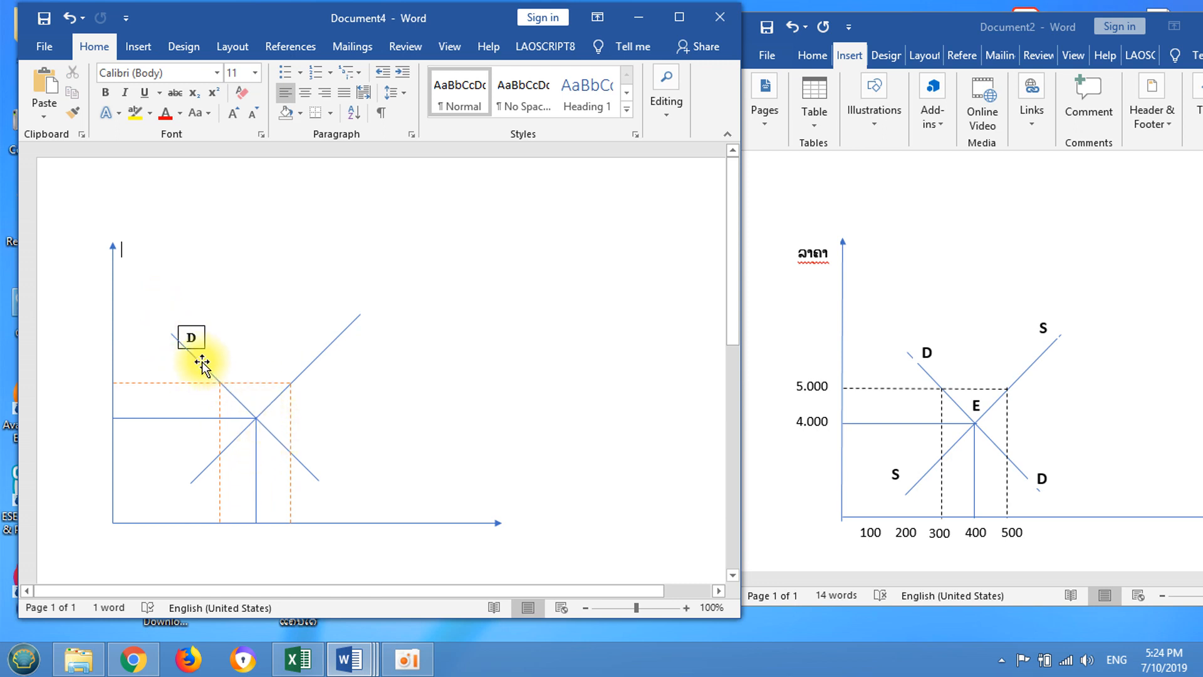
# Remove the outline of the D text box by setting its line to No line.
pyautogui.click(197, 330)
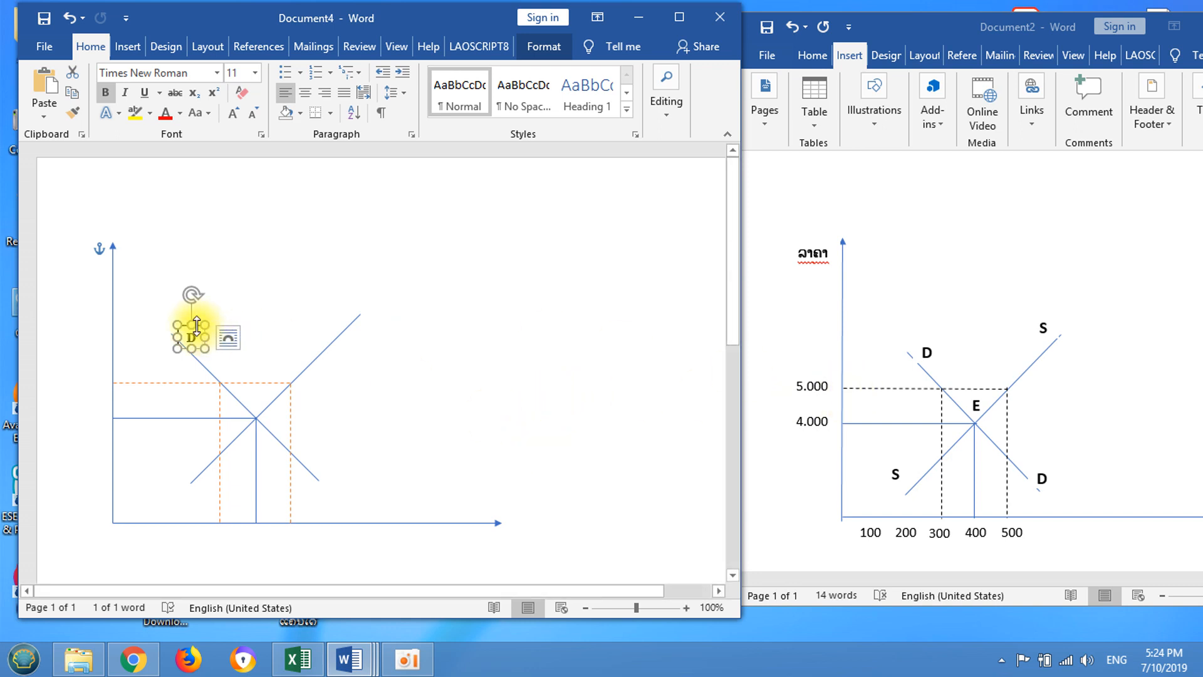
pyautogui.rightClick(197, 328)
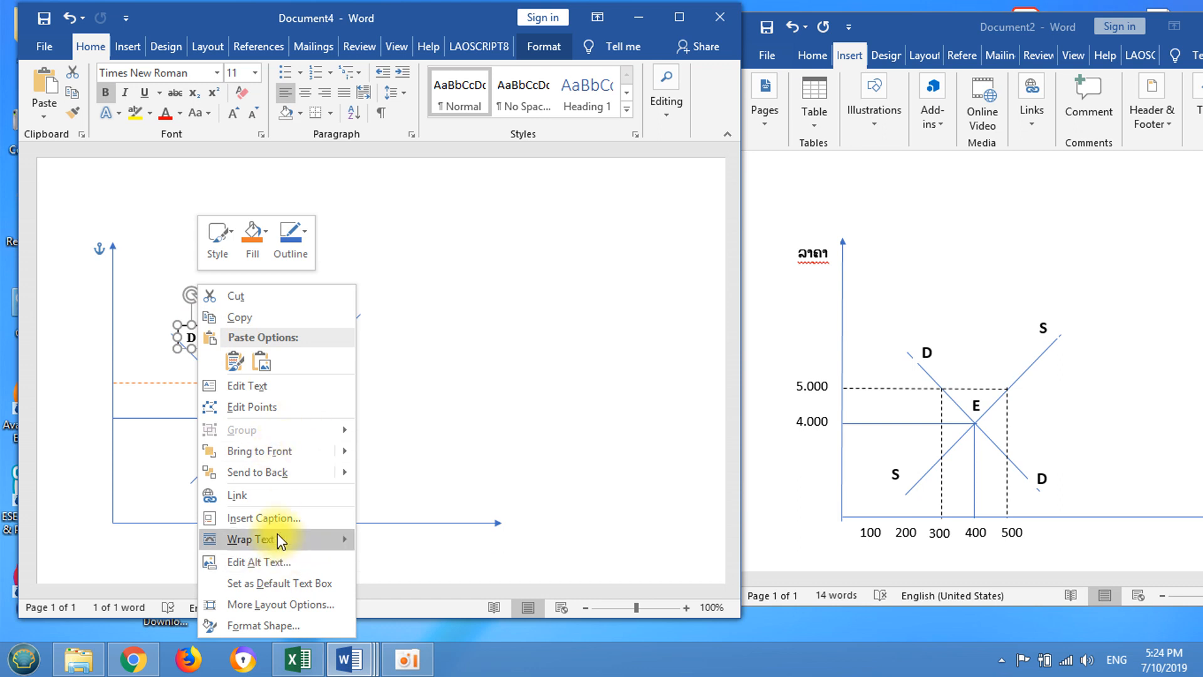
pyautogui.moveTo(279, 540)
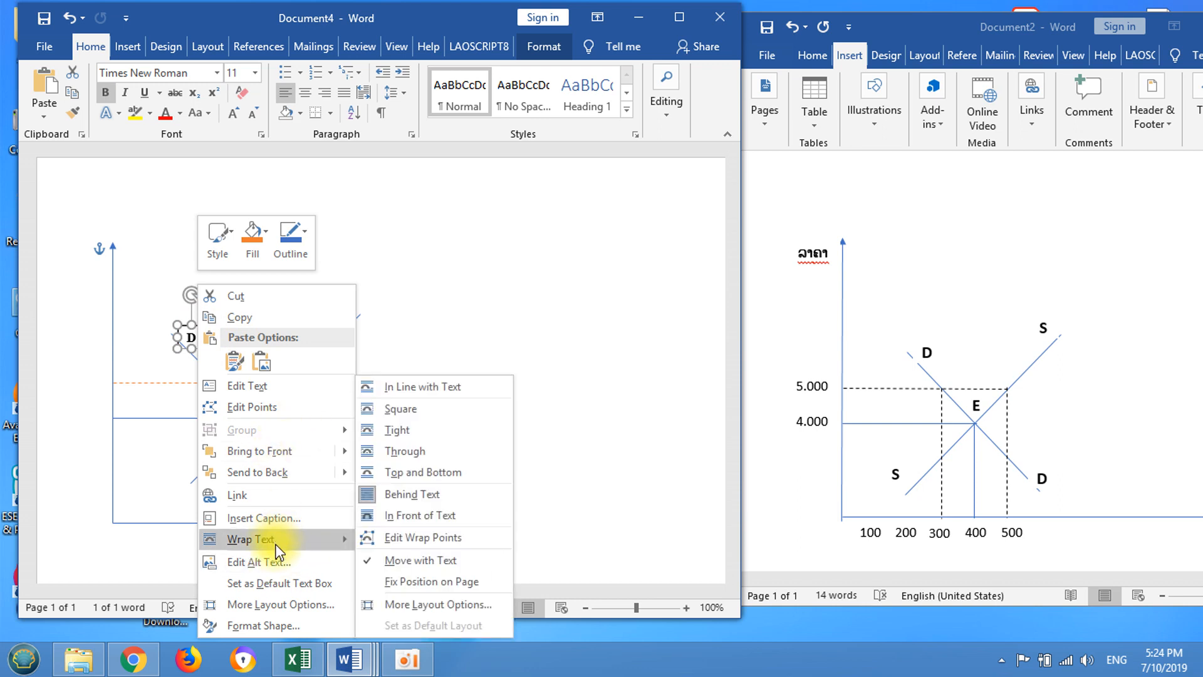
pyautogui.click(281, 624)
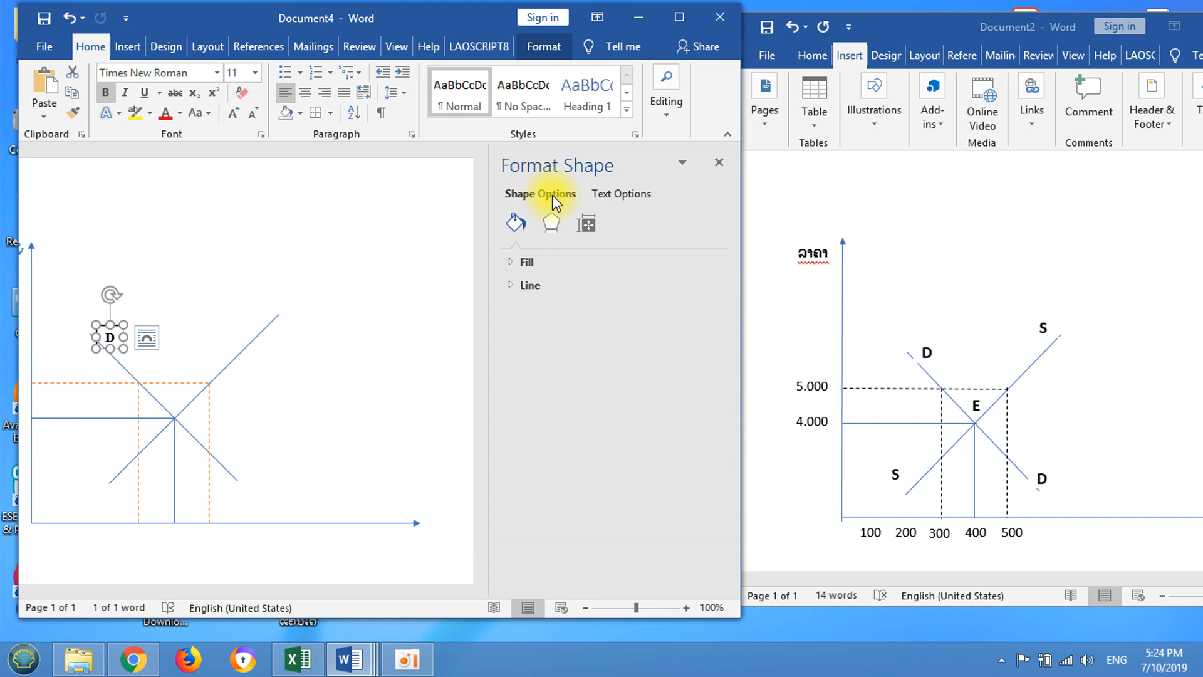
pyautogui.click(523, 261)
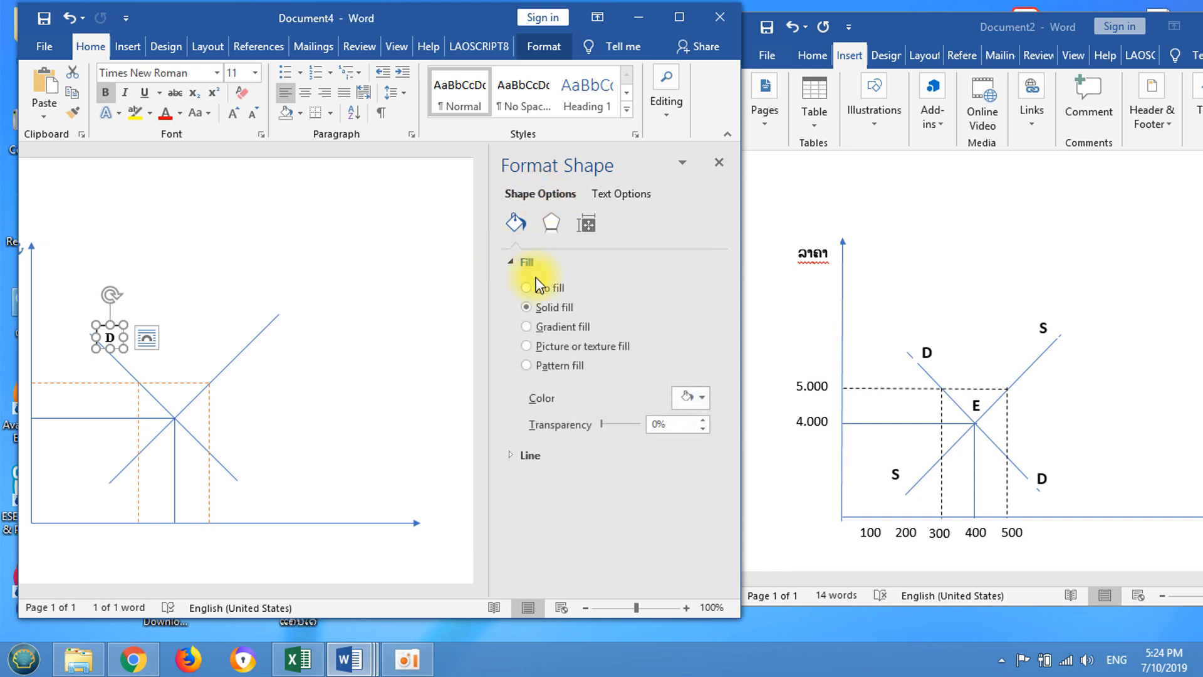
pyautogui.click(533, 455)
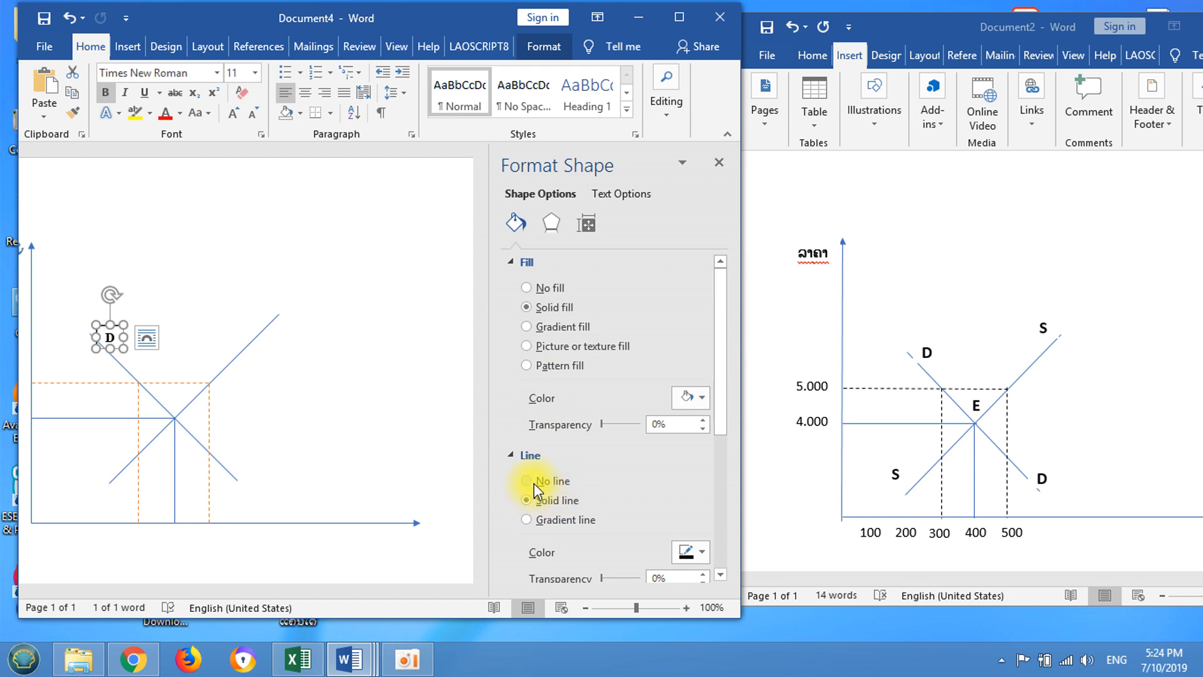
pyautogui.click(517, 258)
pyautogui.click(525, 287)
pyautogui.click(526, 285)
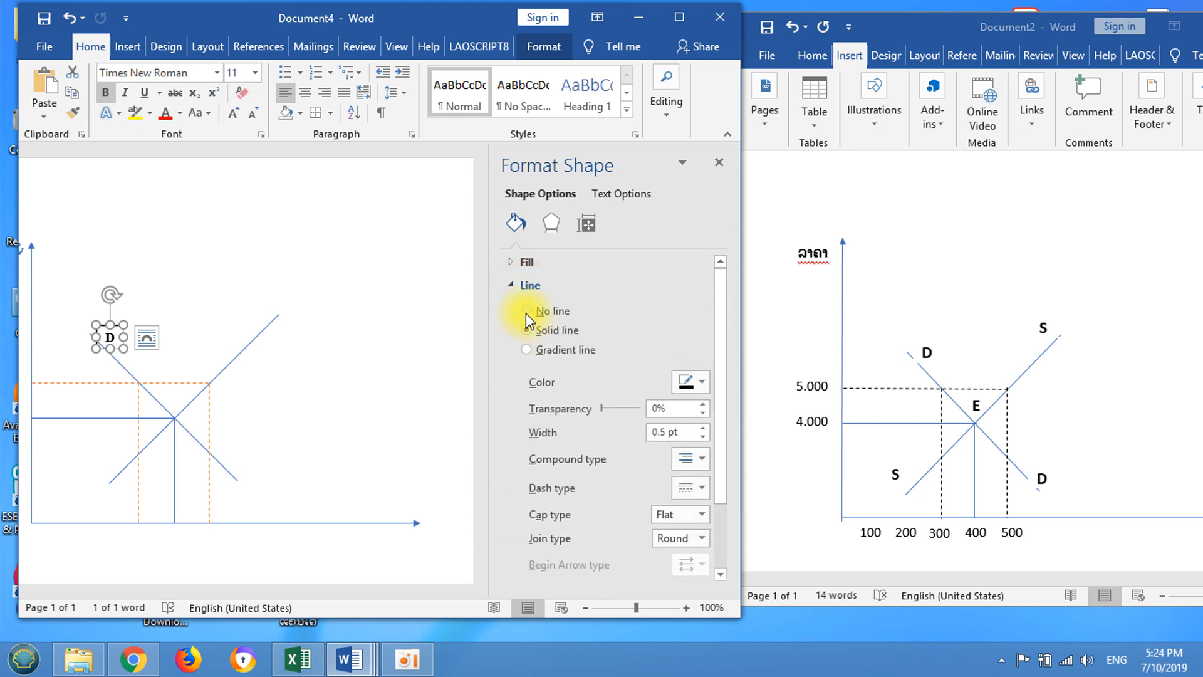
pyautogui.click(526, 310)
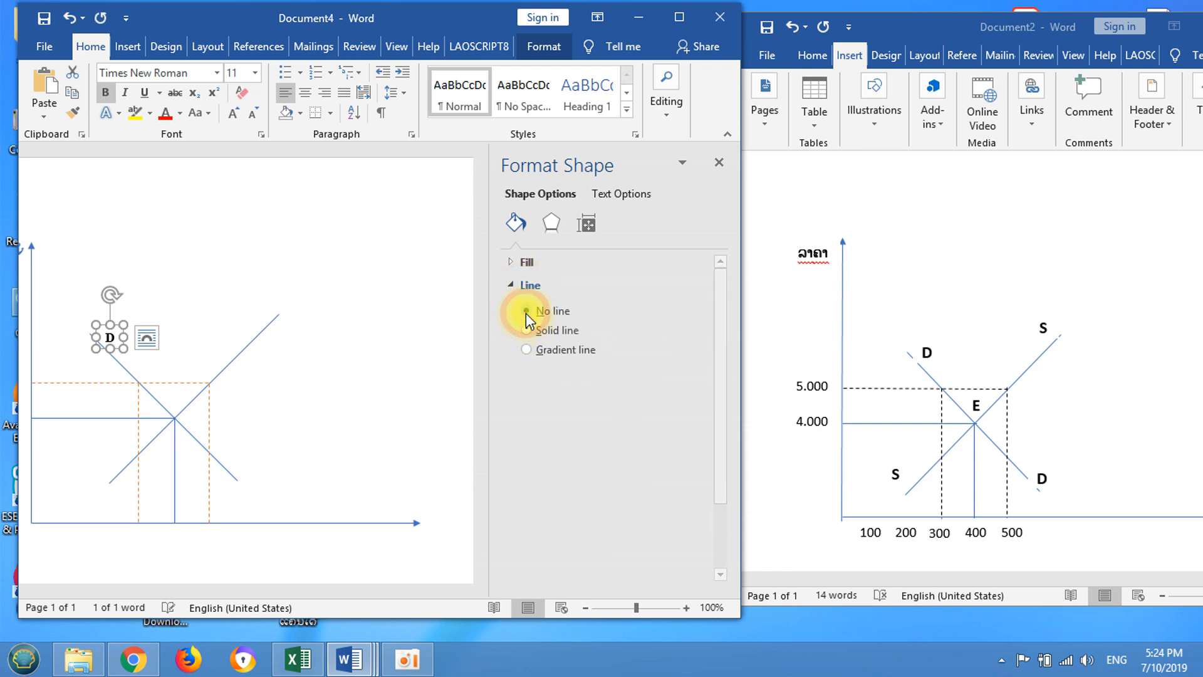
pyautogui.click(314, 363)
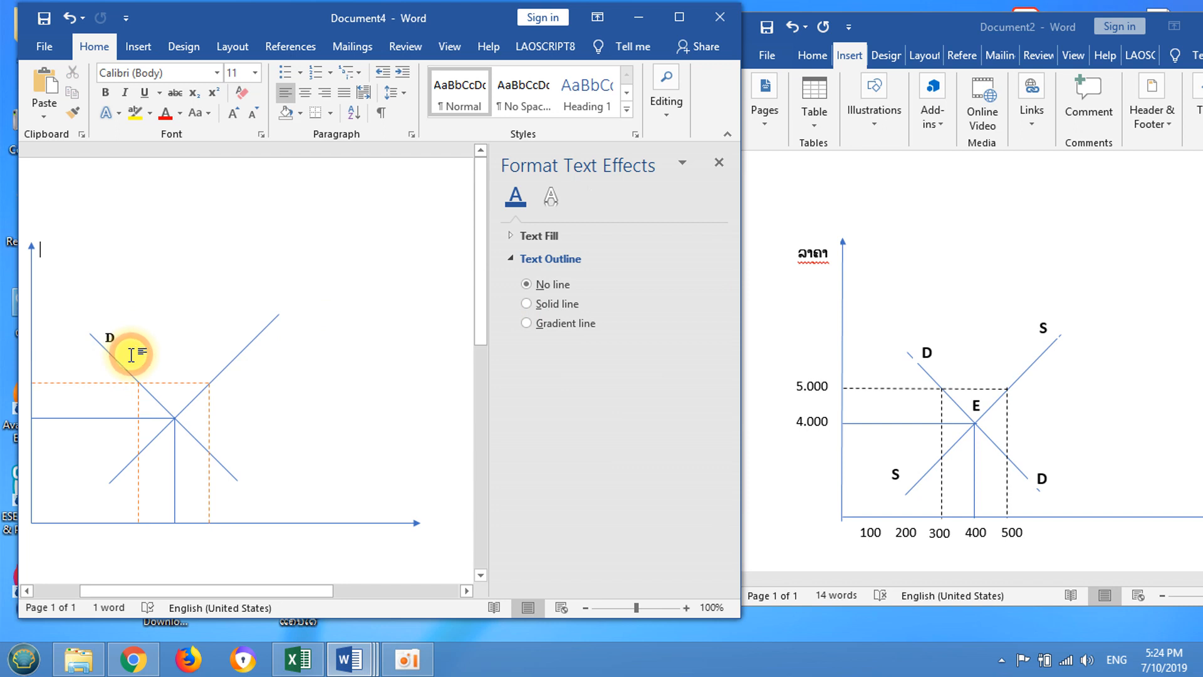
pyautogui.click(720, 164)
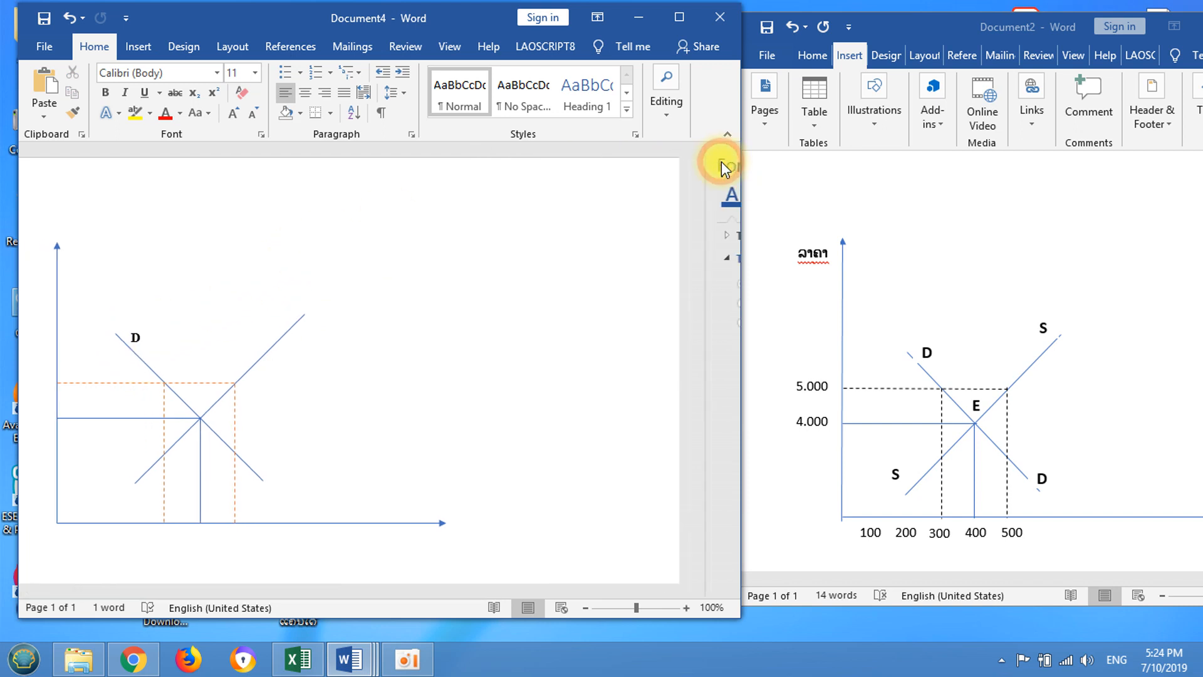
# Make two copies of the D label and place one at the upper end of the supply line.
pyautogui.click(144, 332)
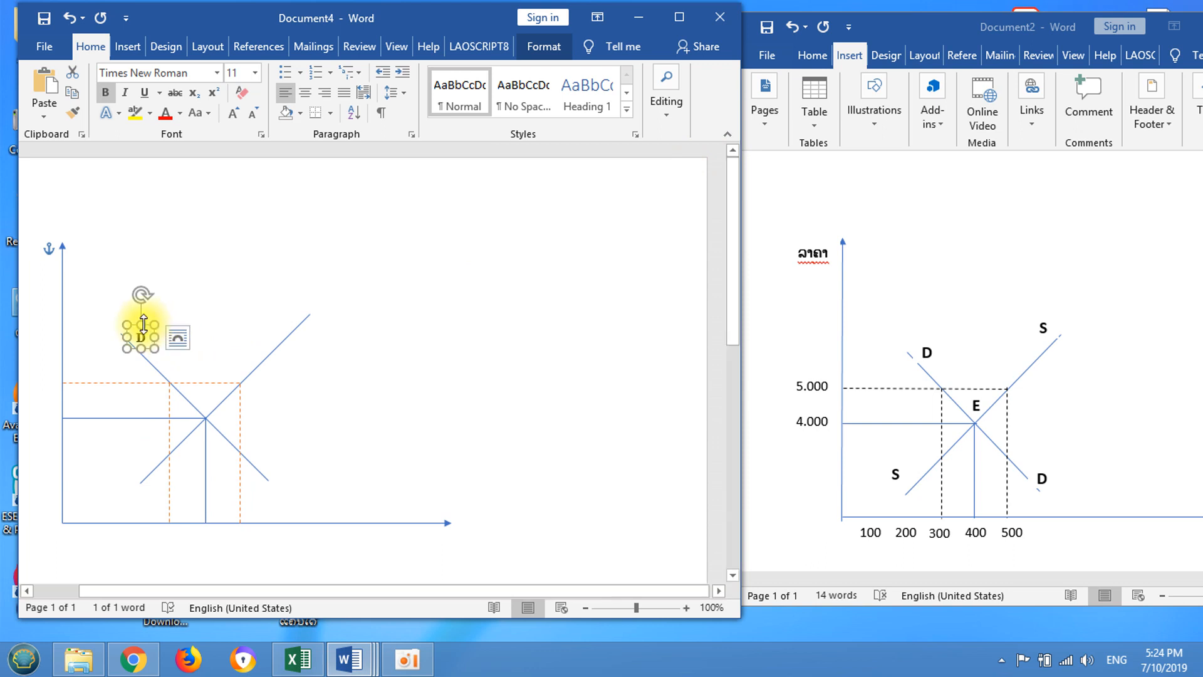
pyautogui.click(148, 327)
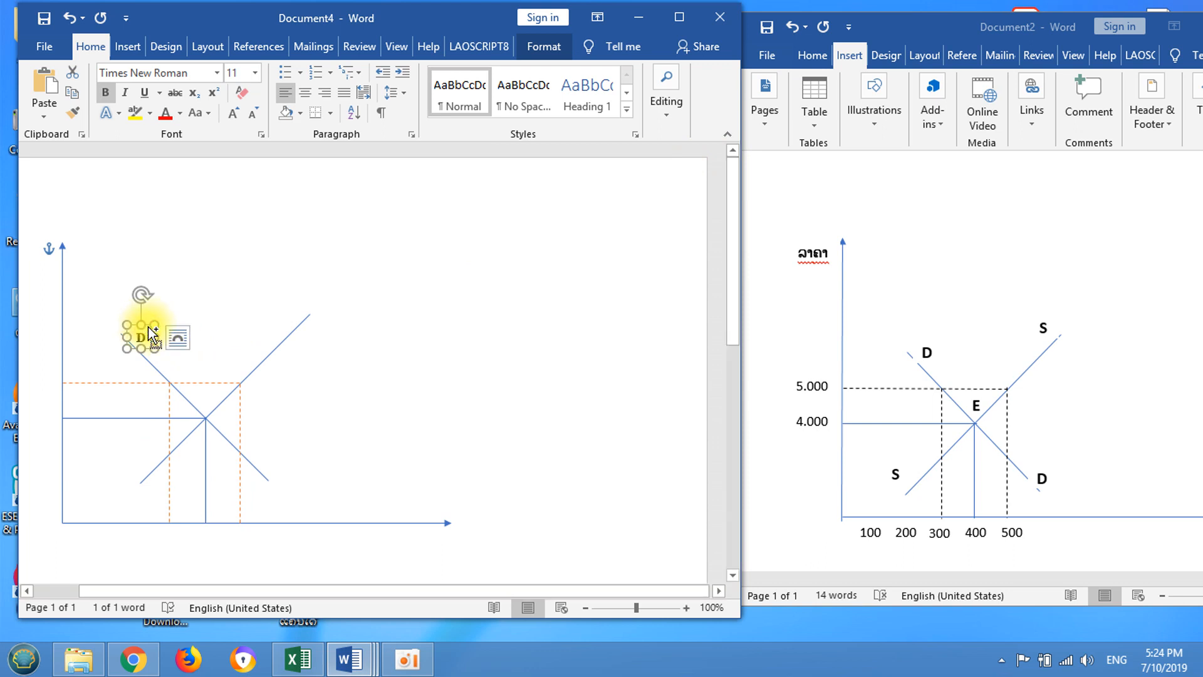
pyautogui.moveTo(150, 332); pyautogui.dragTo(179, 360)
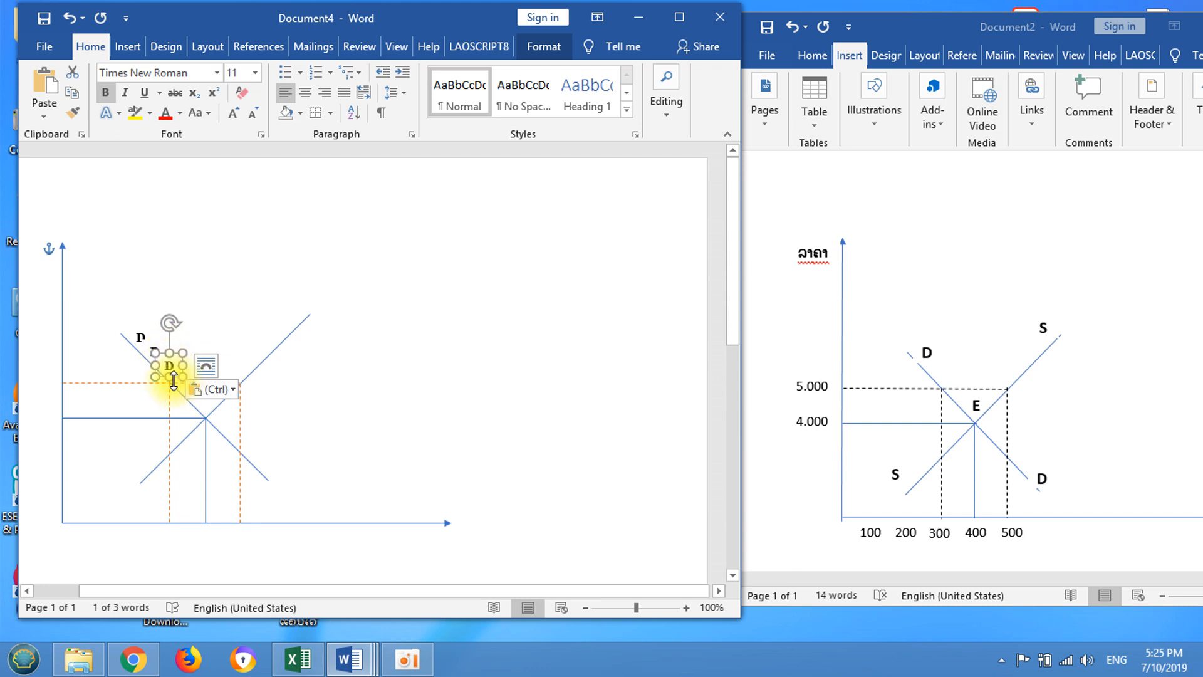
pyautogui.moveTo(162, 353); pyautogui.dragTo(287, 296)
# Move the other copy of the D label to the lower end of the demand line.
pyautogui.click(155, 343)
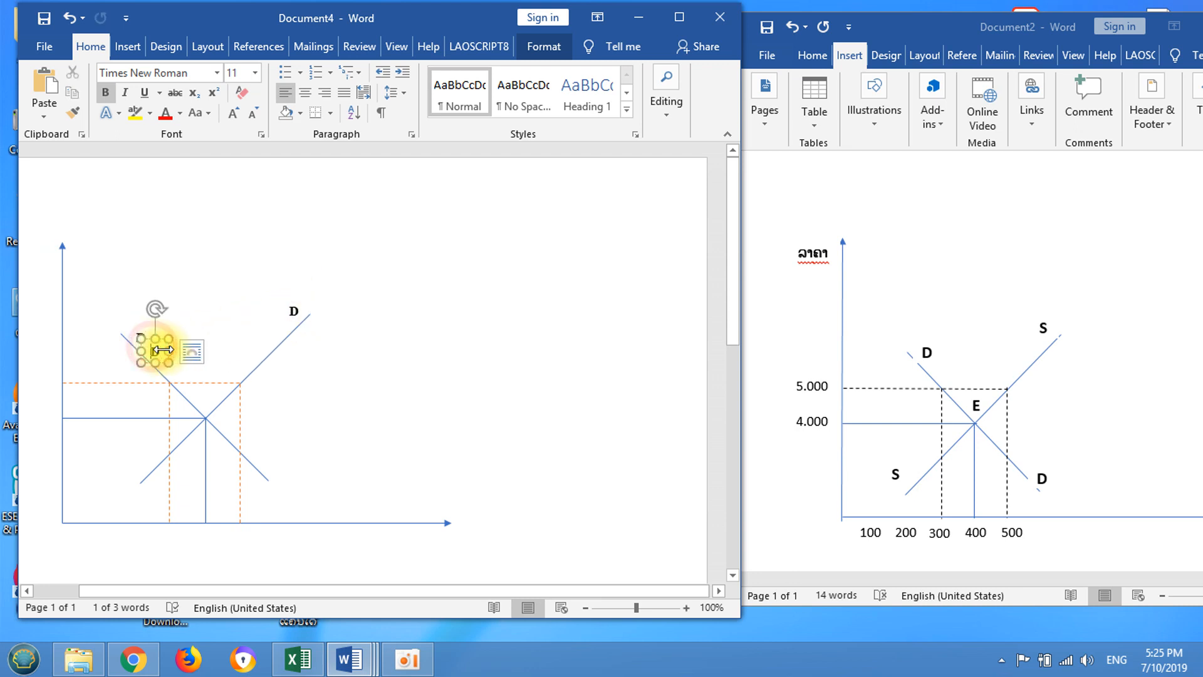
pyautogui.moveTo(162, 341); pyautogui.dragTo(279, 456)
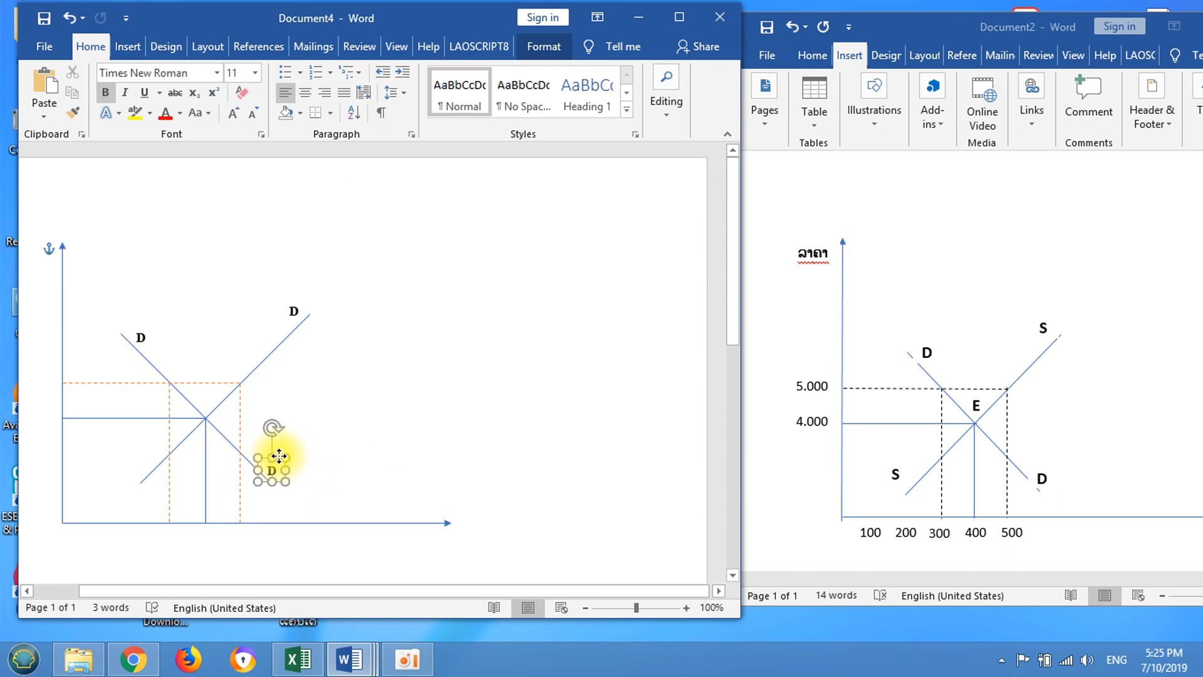
pyautogui.click(327, 483)
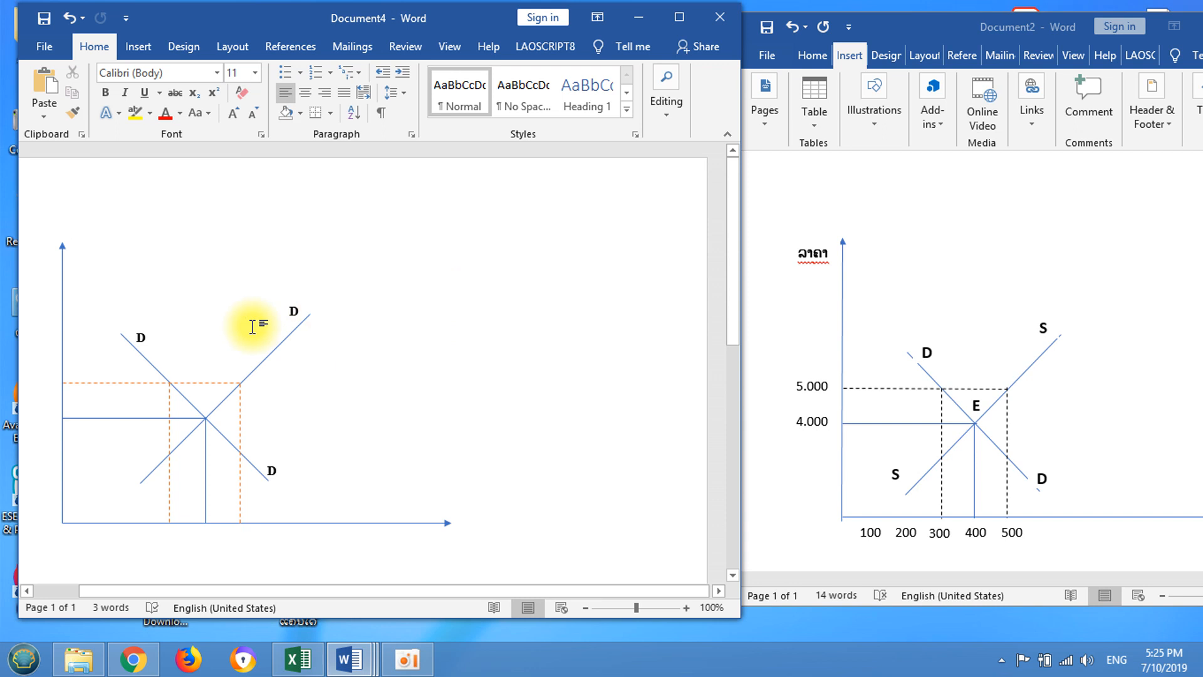
# Replace the letter in the label at the supply line's upper end with S.
pyautogui.click(294, 311)
pyautogui.press('BackSpace')
pyautogui.click(419, 359)
# Duplicate the S label and place the copy at the lower end of the supply line.
pyautogui.click(302, 305)
pyautogui.doubleClick(302, 306)
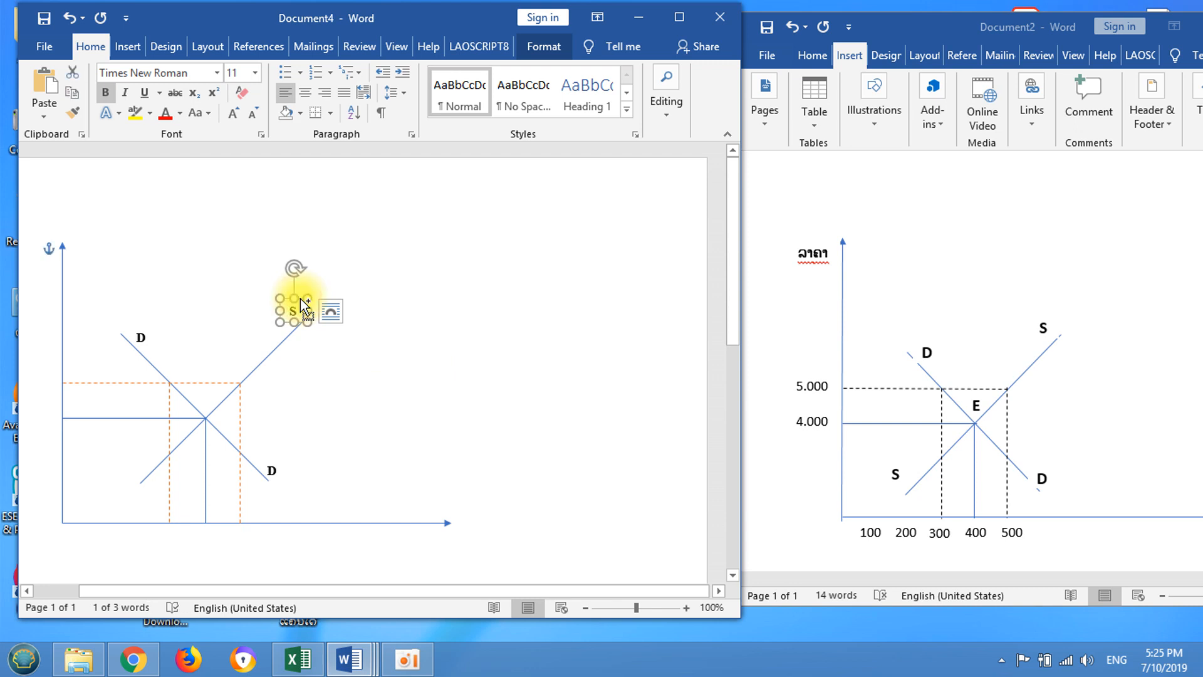
pyautogui.moveTo(303, 305); pyautogui.dragTo(143, 459)
pyautogui.click(492, 375)
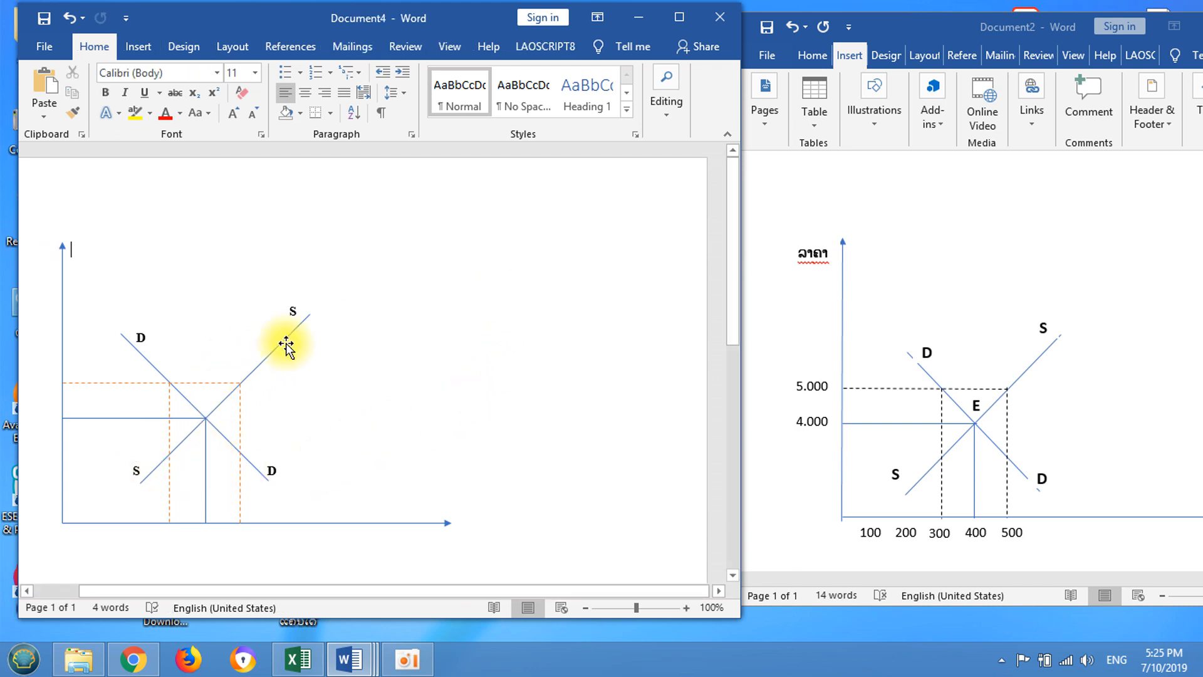
# Paste another S label, place it just above the intersection of the supply and demand lines, and change its letter to E.
pyautogui.hotkey('ctrl', 'v')
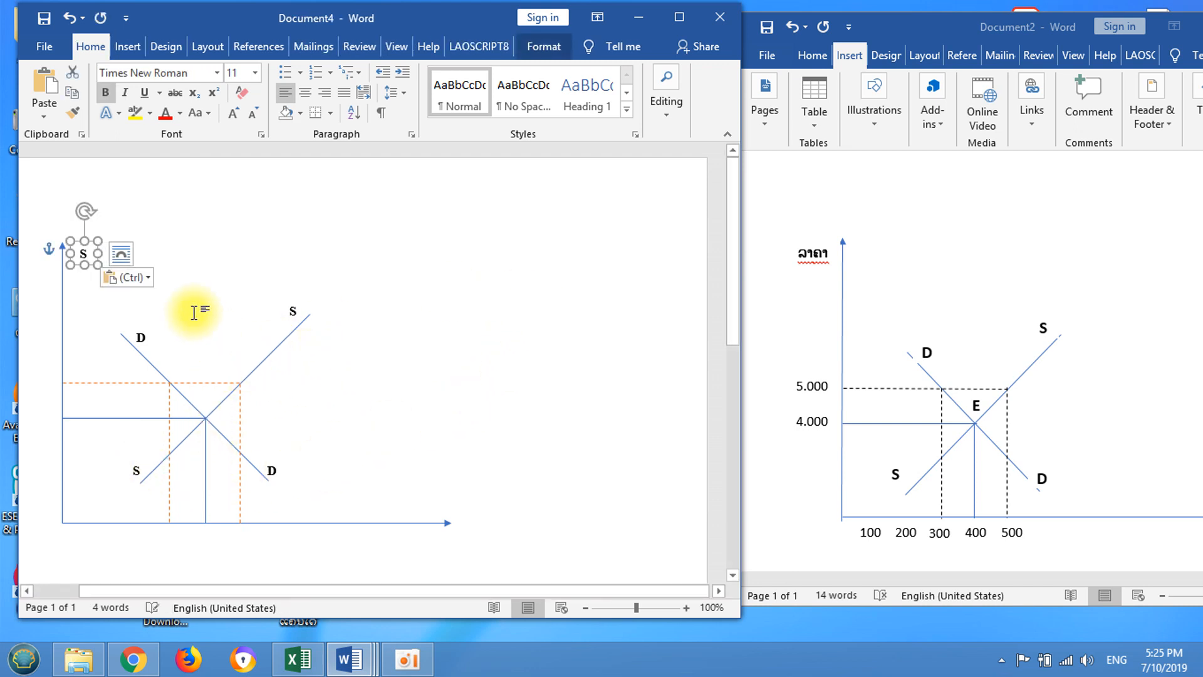
pyautogui.click(89, 242)
pyautogui.moveTo(91, 248); pyautogui.dragTo(215, 399)
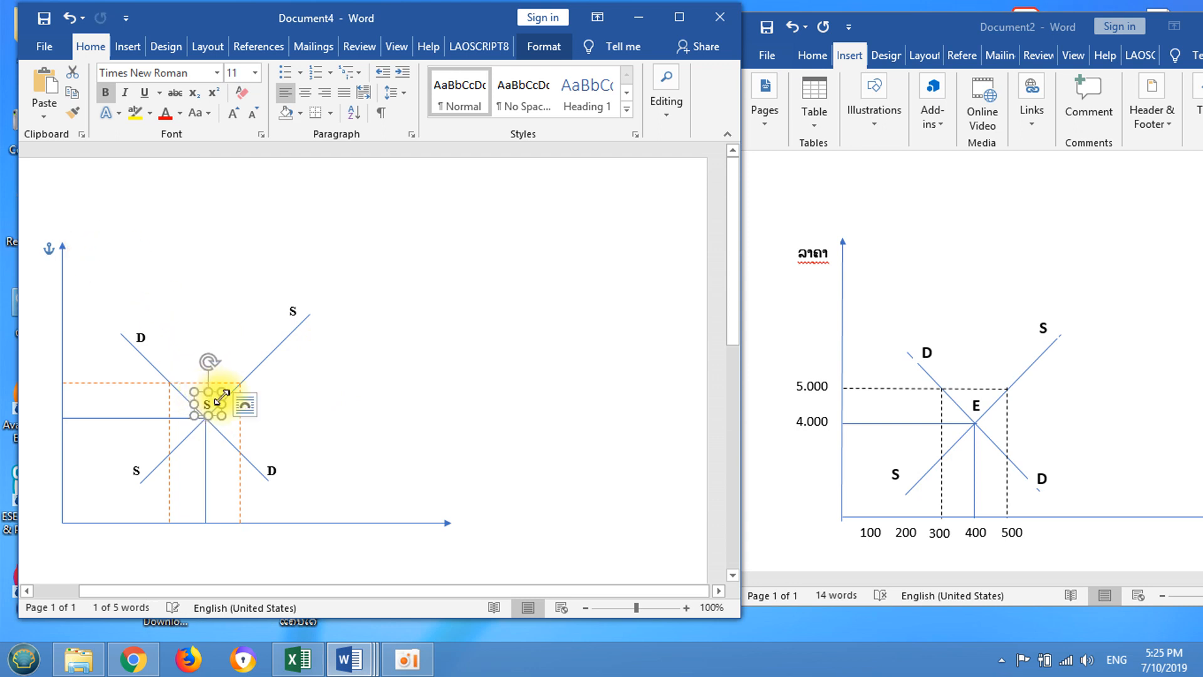
pyautogui.press('Delete')
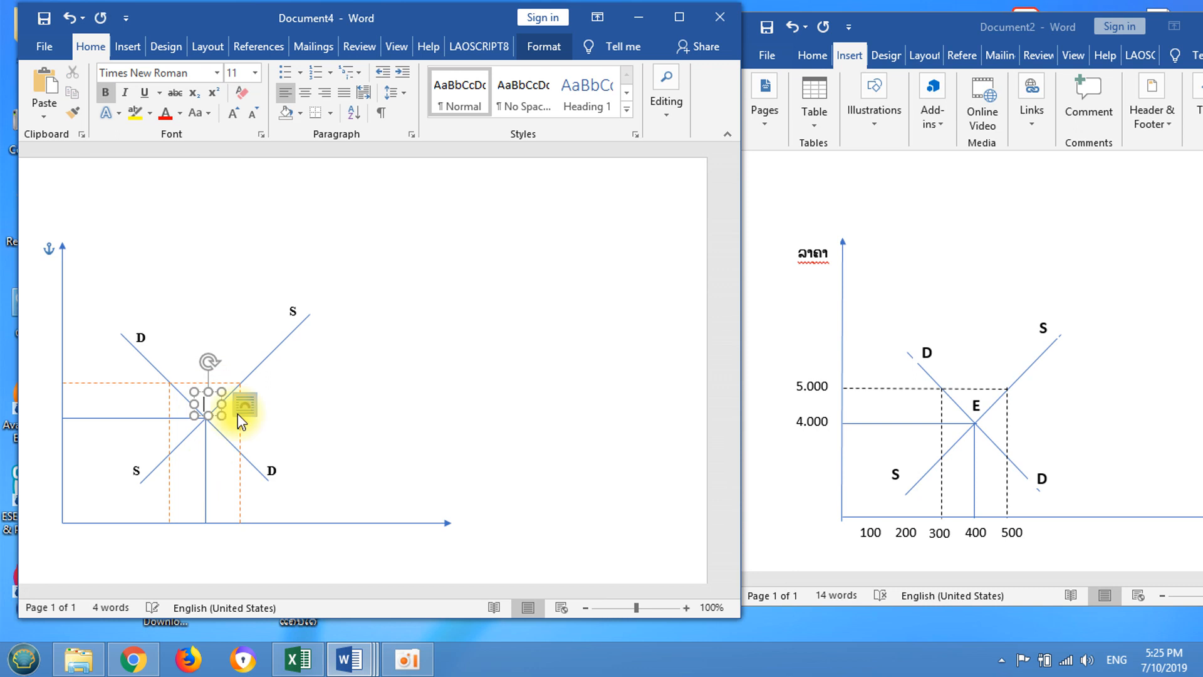
pyautogui.click(371, 437)
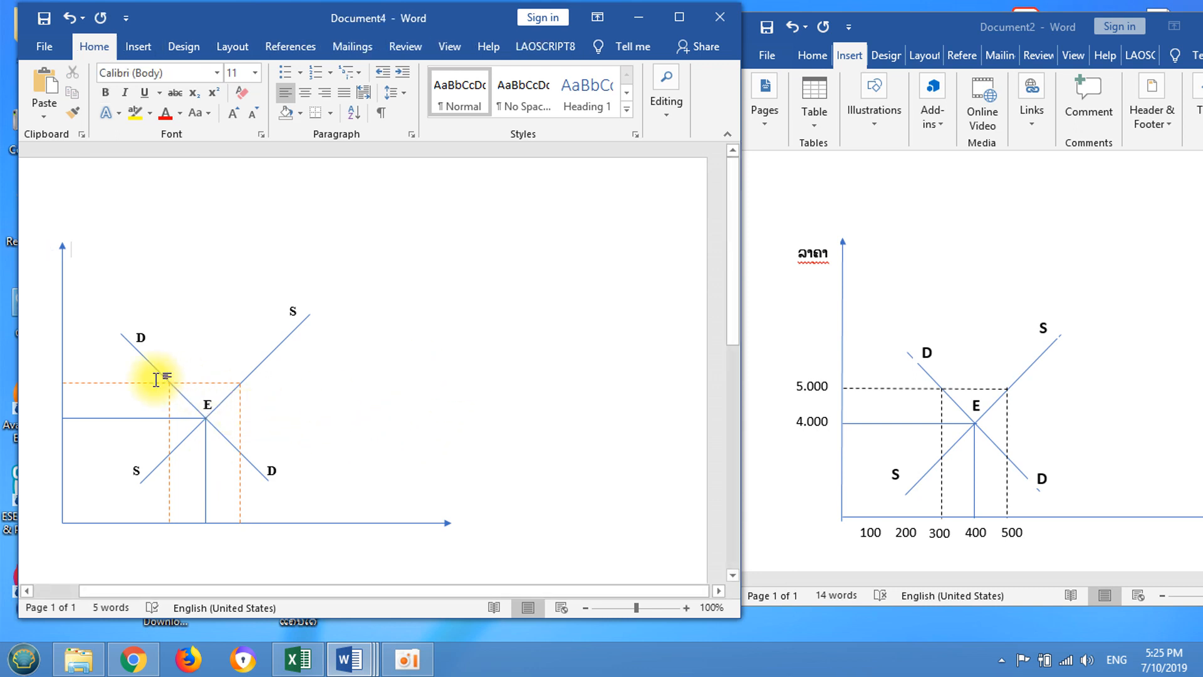
# Paste more copies of the S label and move one outside the vertical axis, level with the dashed horizontal line.
pyautogui.hotkey('ctrl', 'v')
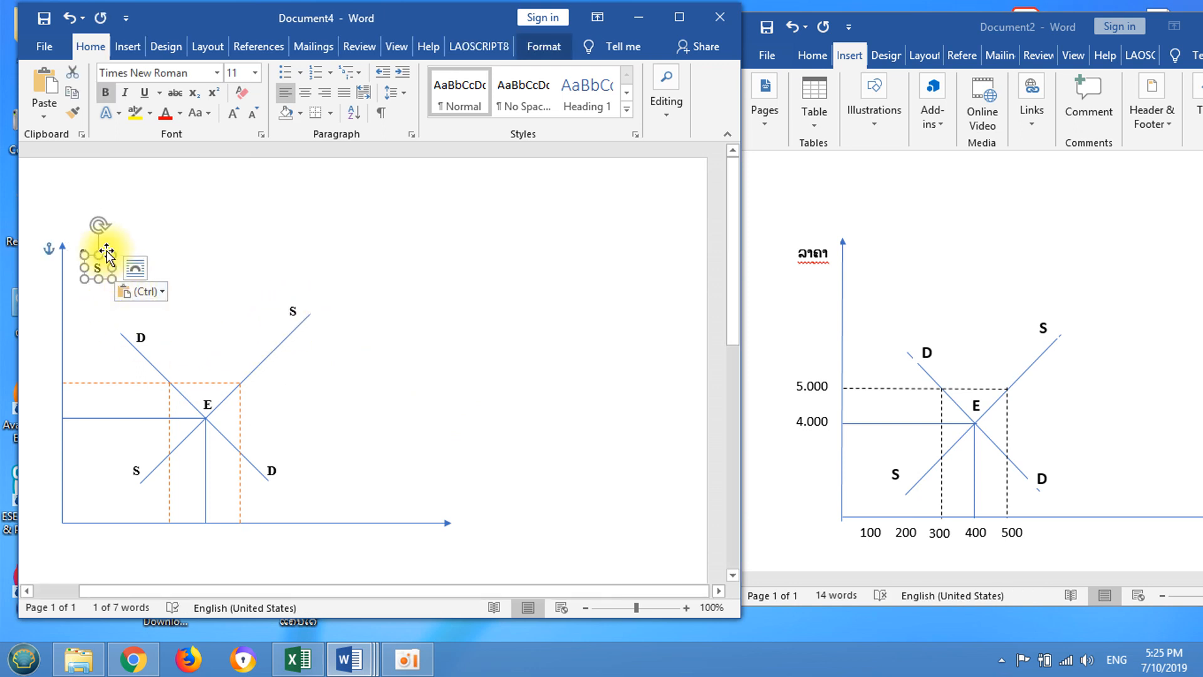
pyautogui.moveTo(106, 257); pyautogui.dragTo(47, 366)
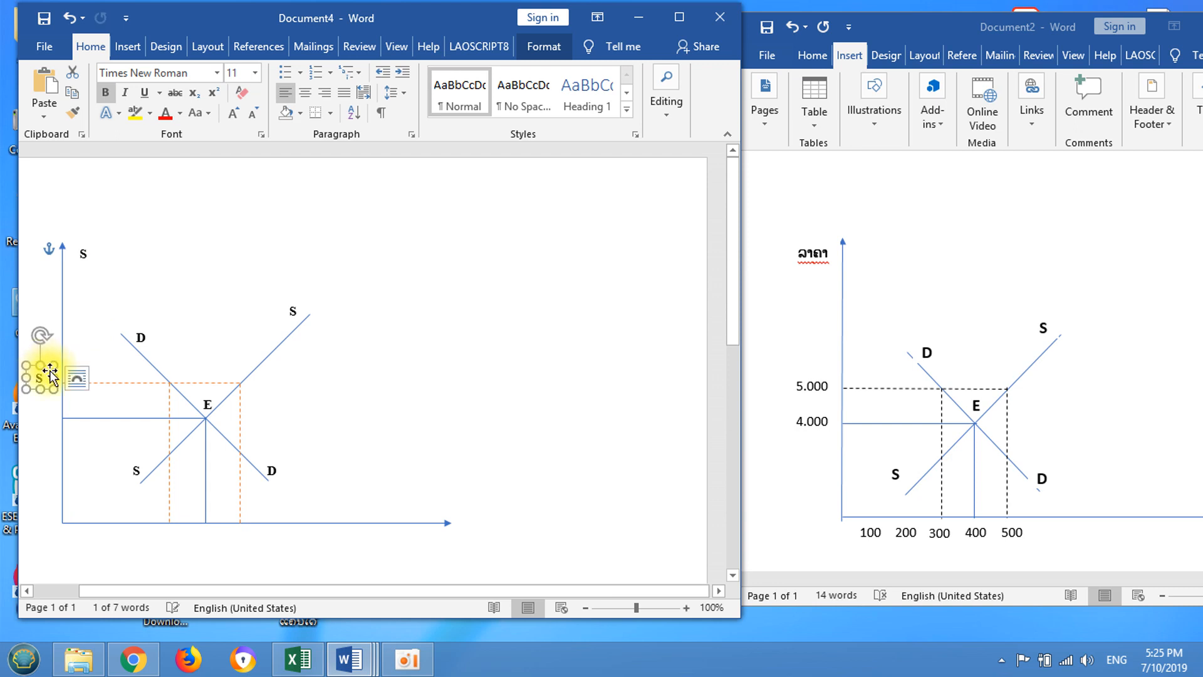
pyautogui.moveTo(359, 593); pyautogui.dragTo(270, 595)
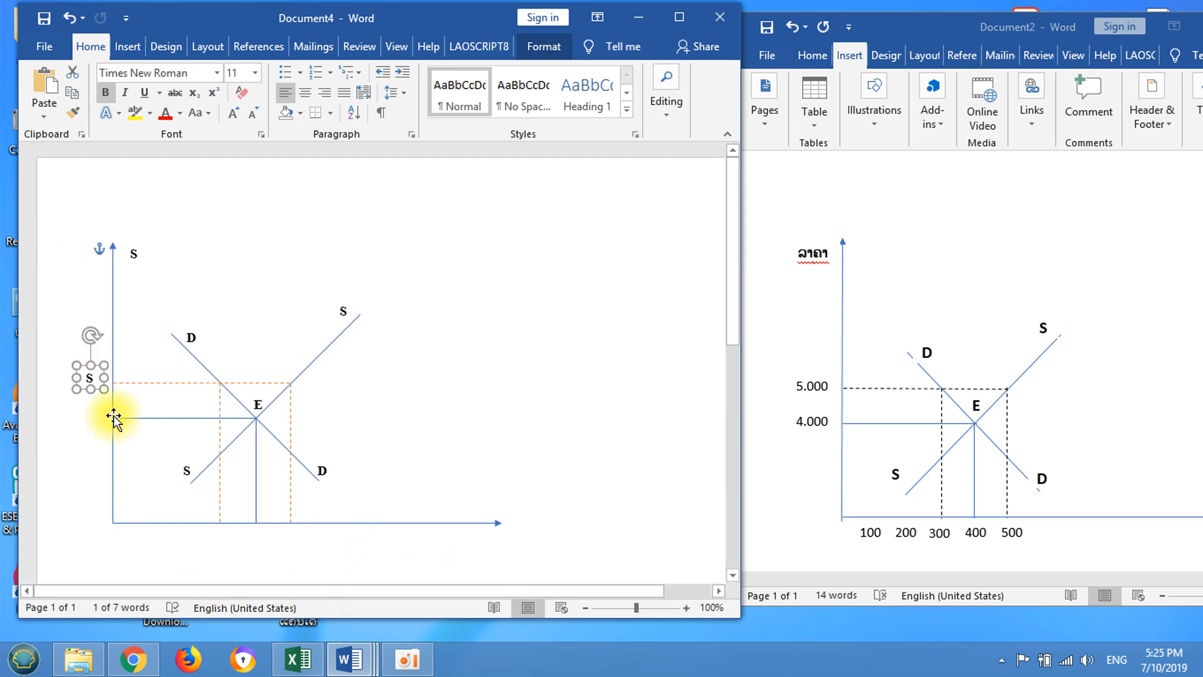
# Replace the letter in the label beside the dashed horizontal line with 5.000 and widen its text box to fit.
pyautogui.click(94, 378)
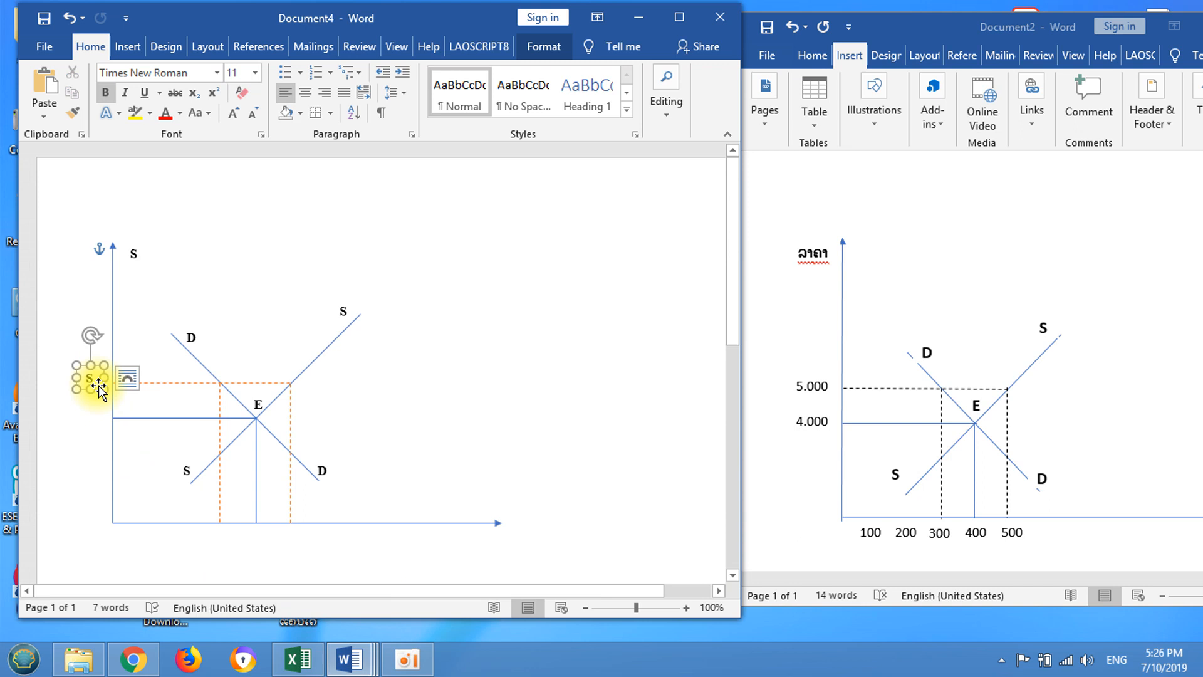
pyautogui.press('BackSpace')
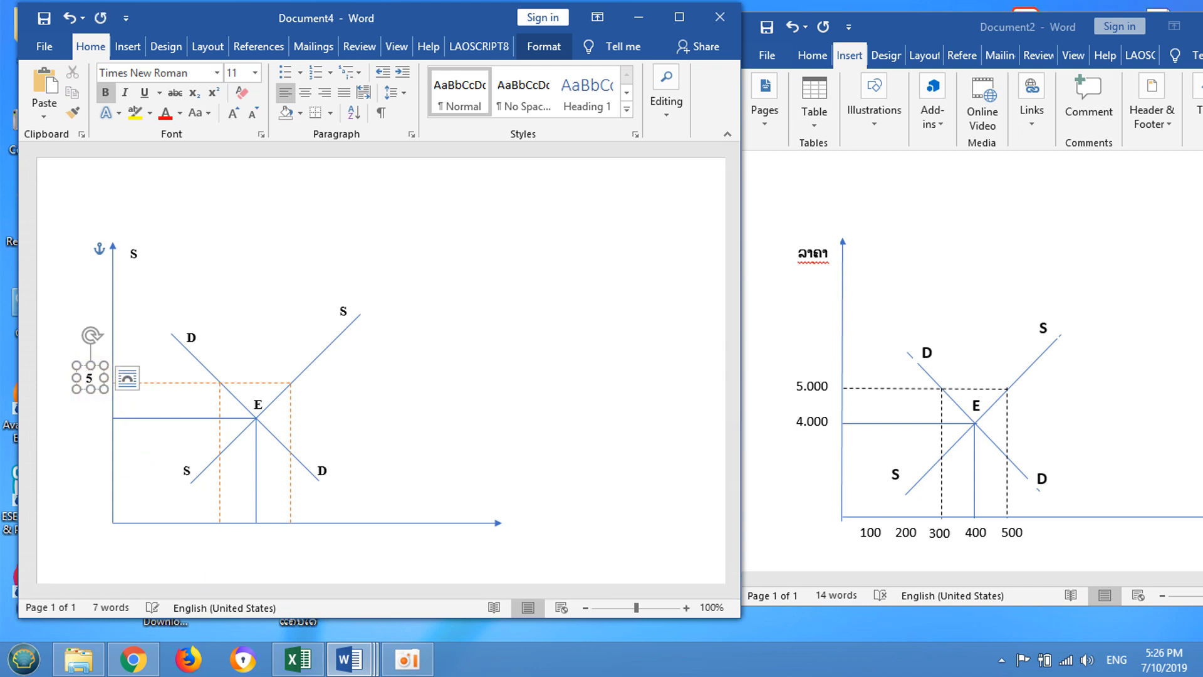
pyautogui.click(163, 437)
pyautogui.click(94, 381)
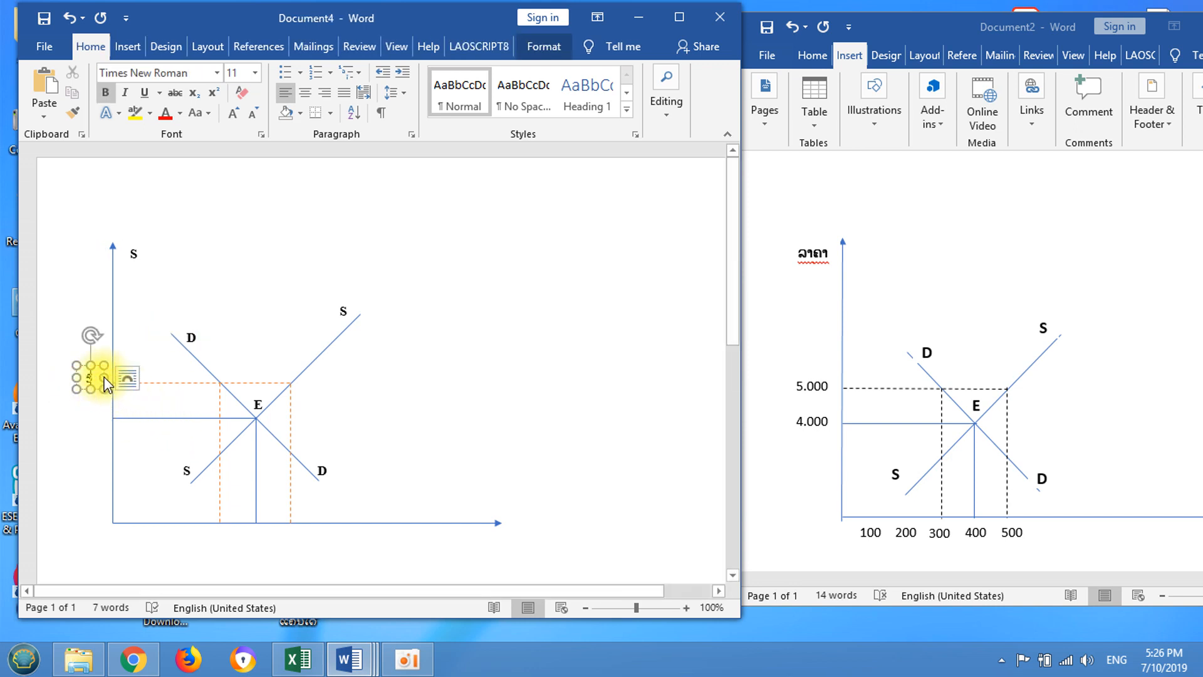
pyautogui.click(86, 427)
pyautogui.click(451, 353)
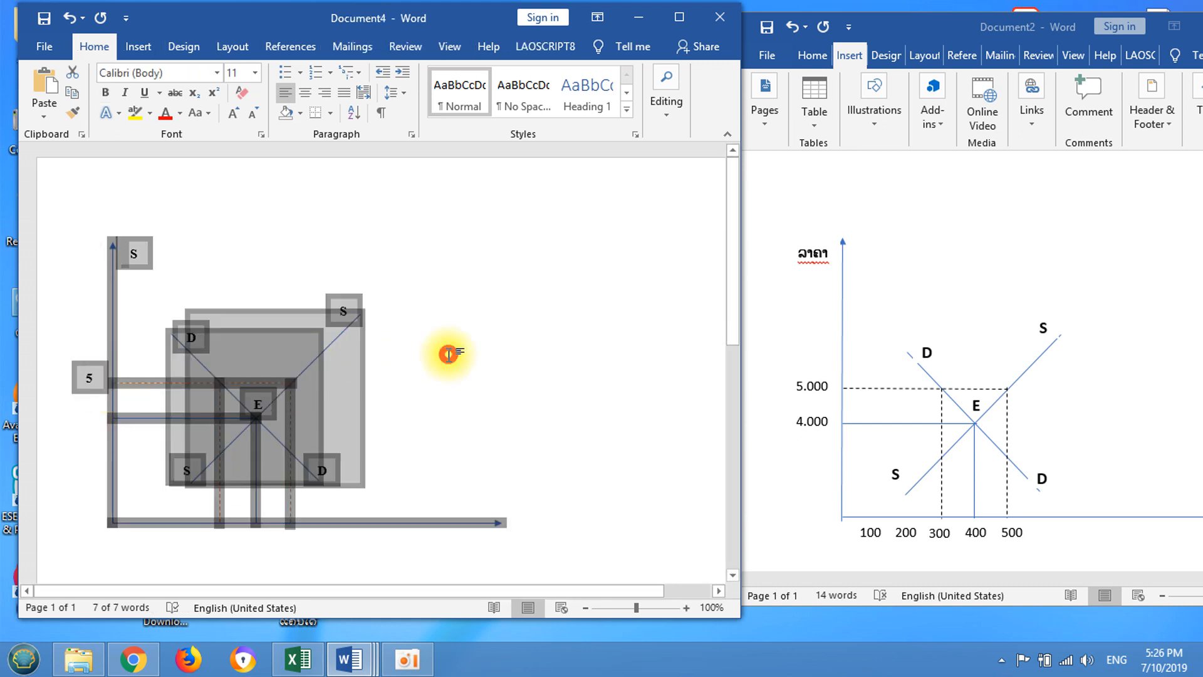
pyautogui.click(91, 376)
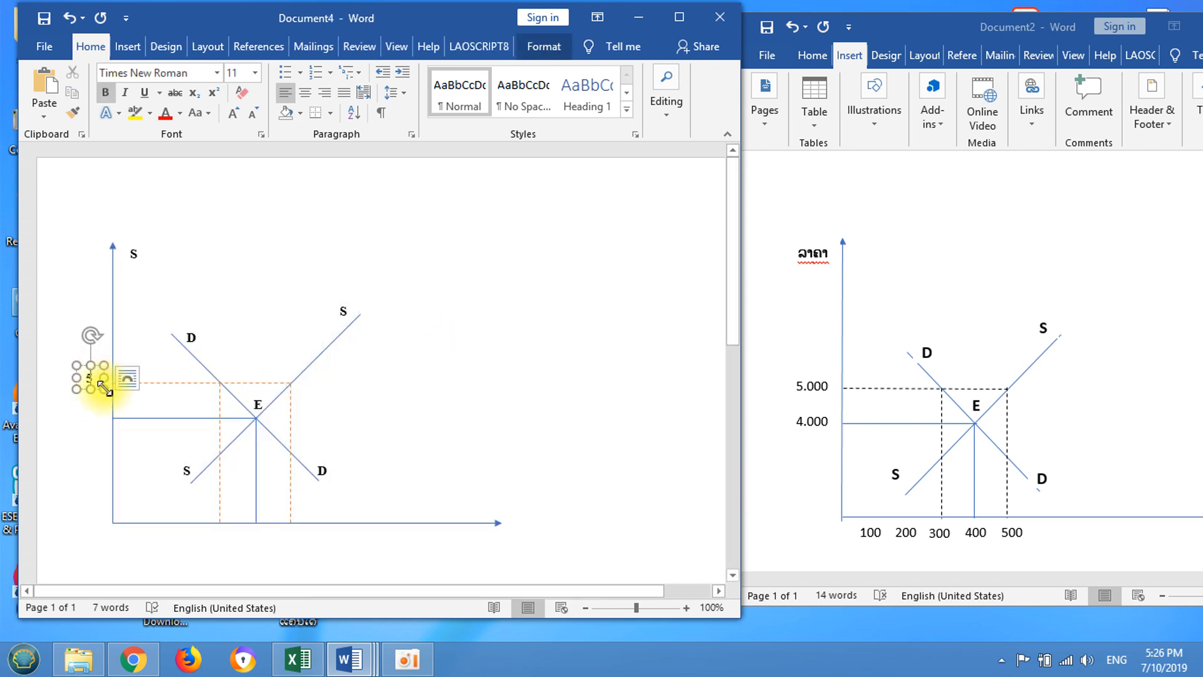
pyautogui.moveTo(103, 389)
pyautogui.mouseDown()
pyautogui.moveTo(139, 390)
pyautogui.moveTo(123, 391)
pyautogui.mouseUp()
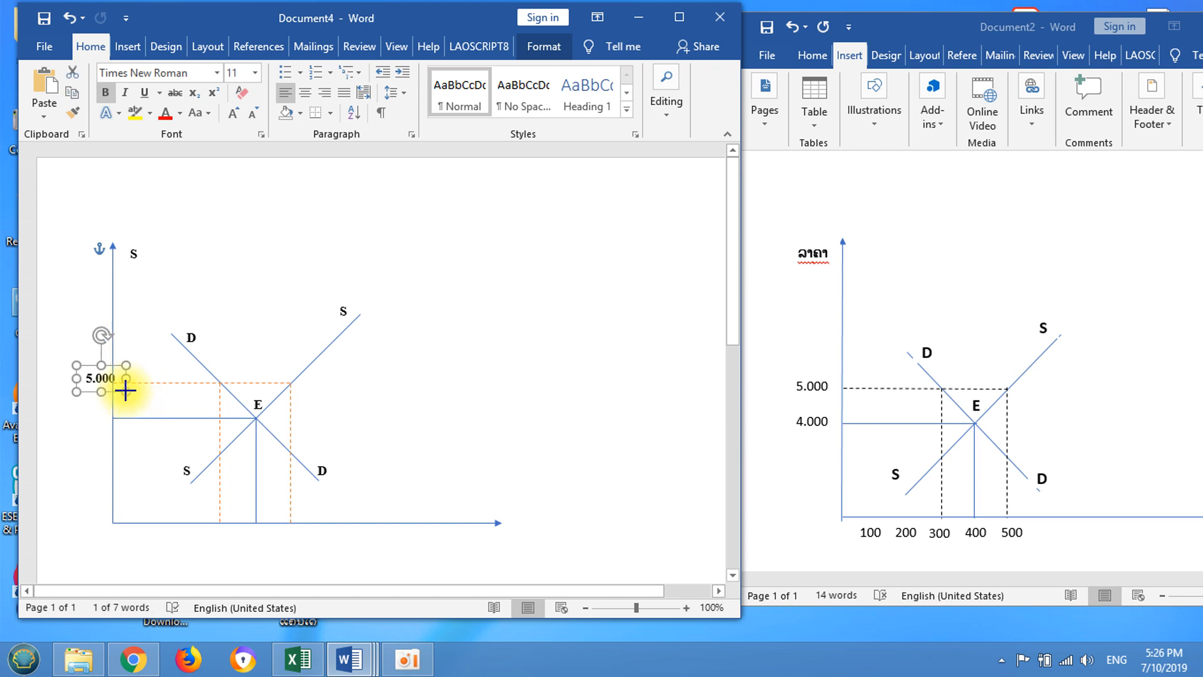
# Nudge the 5.000 label left until it sits just outside the vertical axis and slightly adjust its text box size.
pyautogui.press('Left')
pyautogui.press('Left')
pyautogui.press('Left')
pyautogui.press('Left')
pyautogui.press('Left')
pyautogui.press('Left')
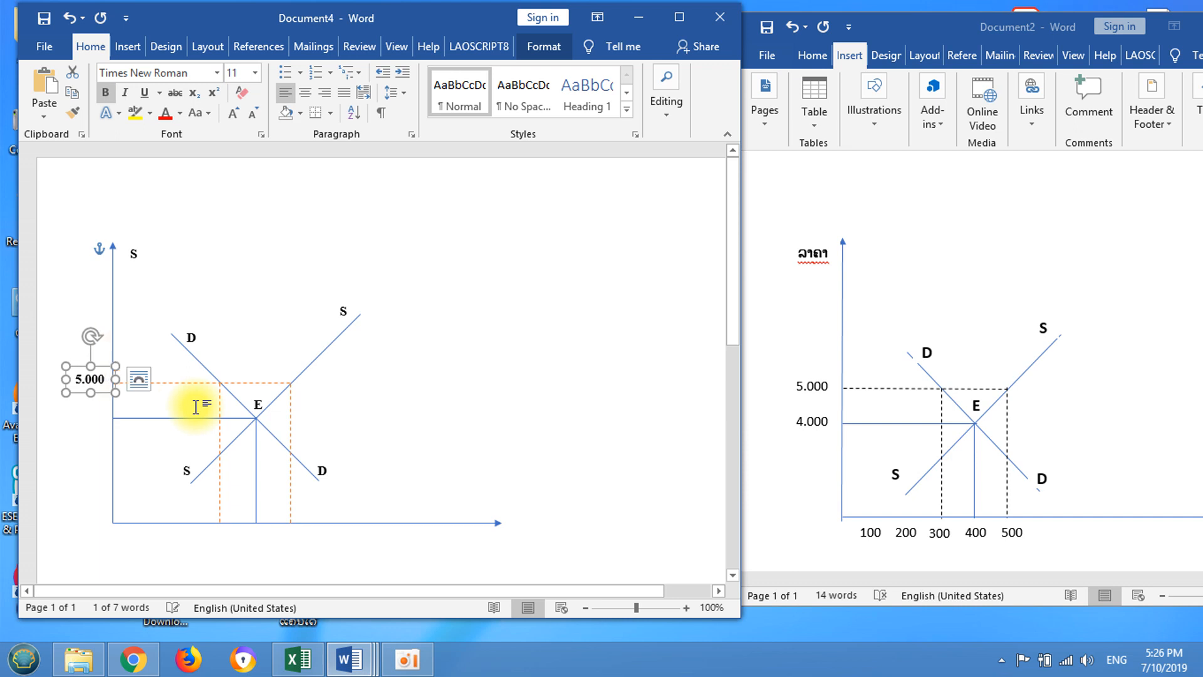
pyautogui.press('Left')
pyautogui.press('Left')
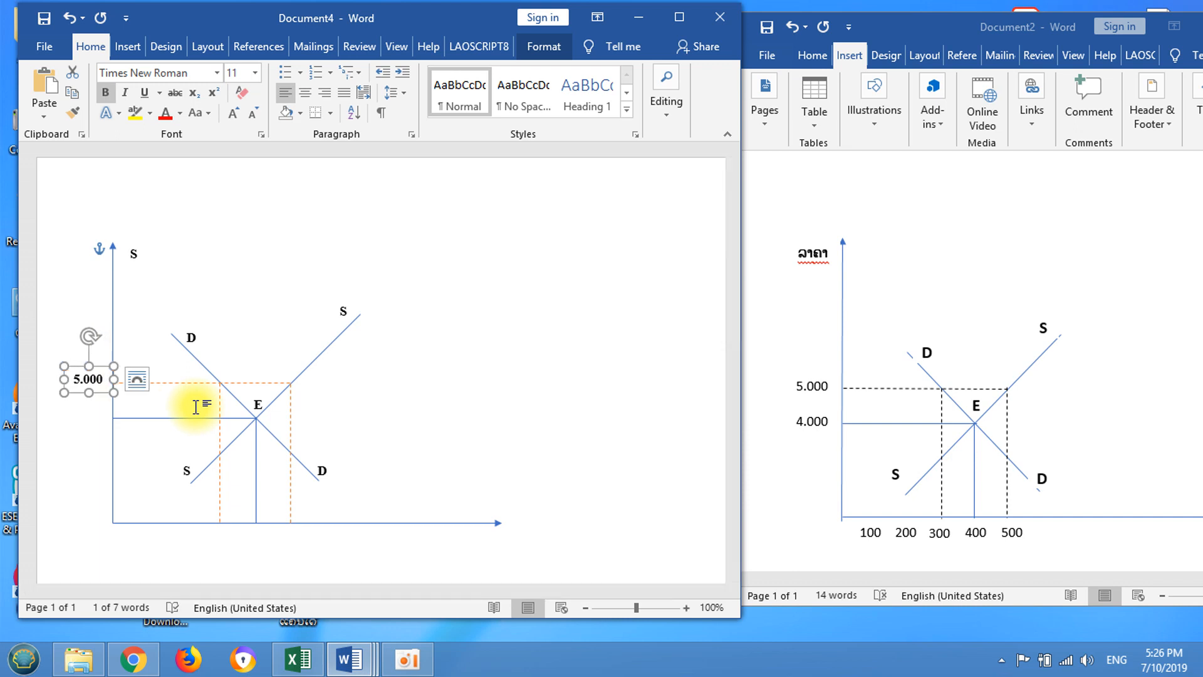
pyautogui.press('Left')
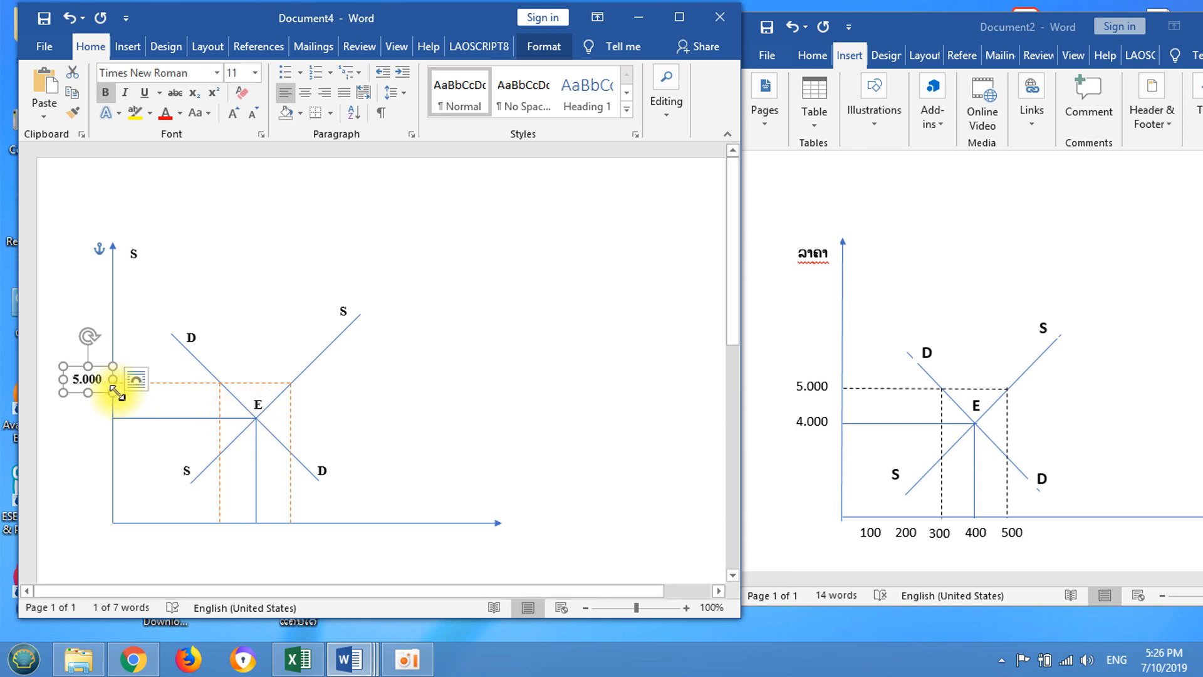
pyautogui.moveTo(114, 393); pyautogui.dragTo(111, 393)
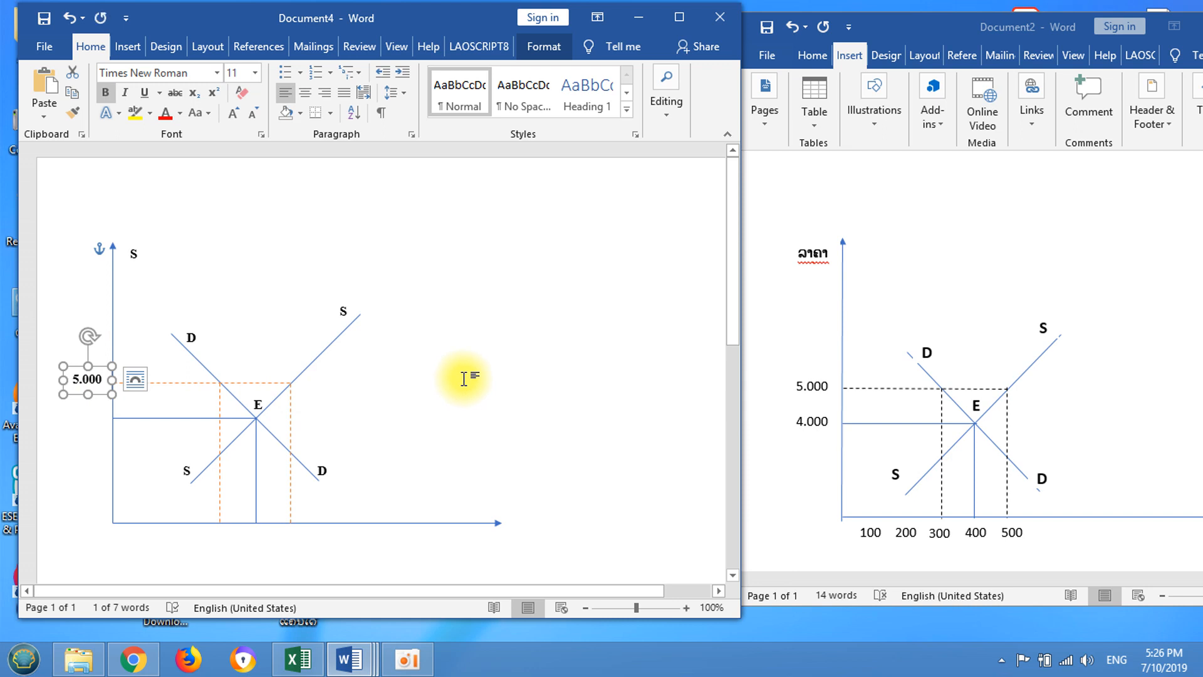
# Duplicate the 5.000 label, change the copy to 4.000, and place it outside the vertical axis level with the solid horizontal line.
pyautogui.hotkey('ctrl', 'v')
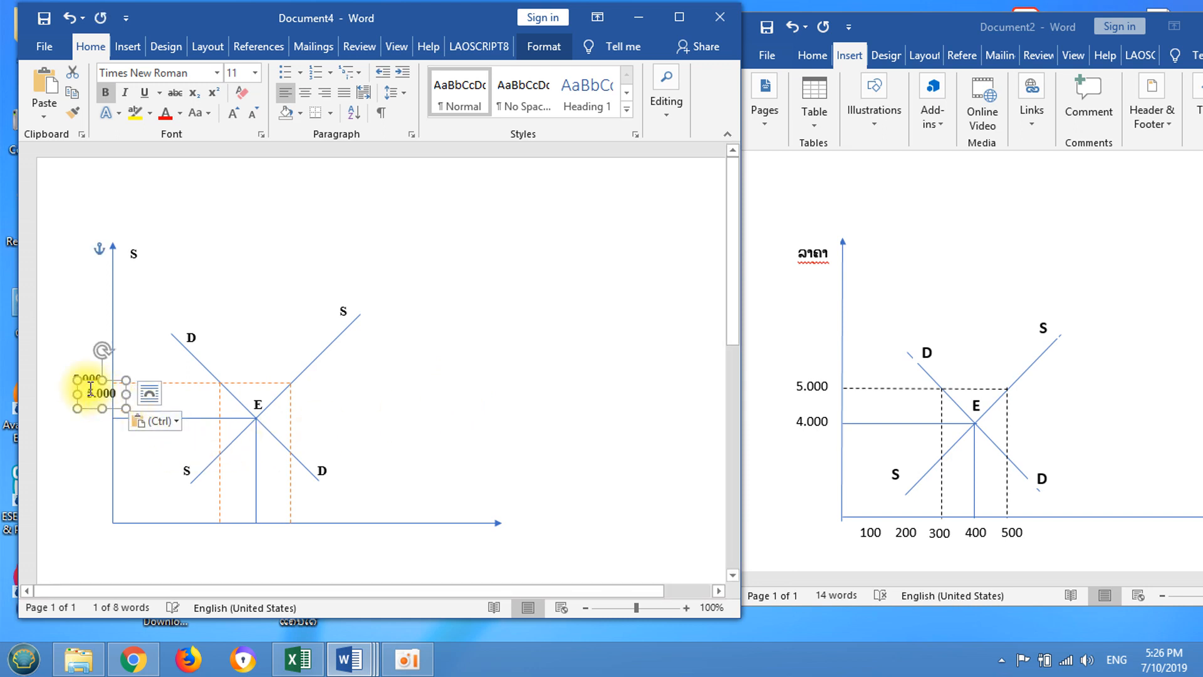
pyautogui.click(94, 395)
pyautogui.press('BackSpace')
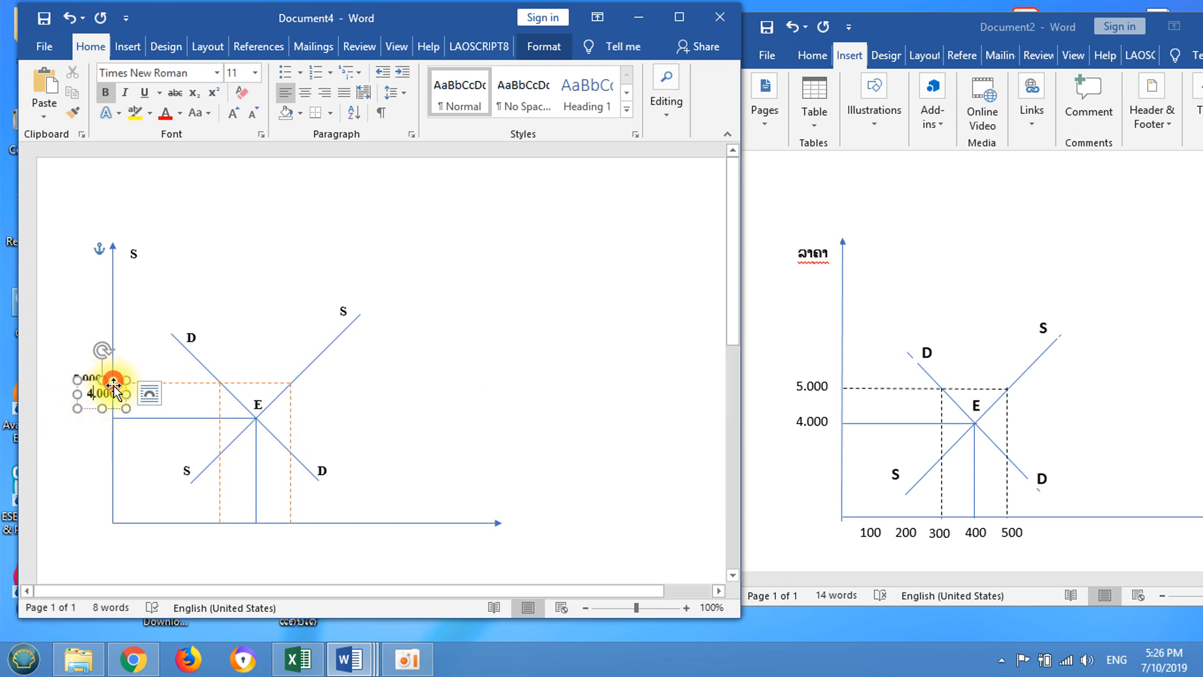
pyautogui.moveTo(113, 385); pyautogui.dragTo(99, 402)
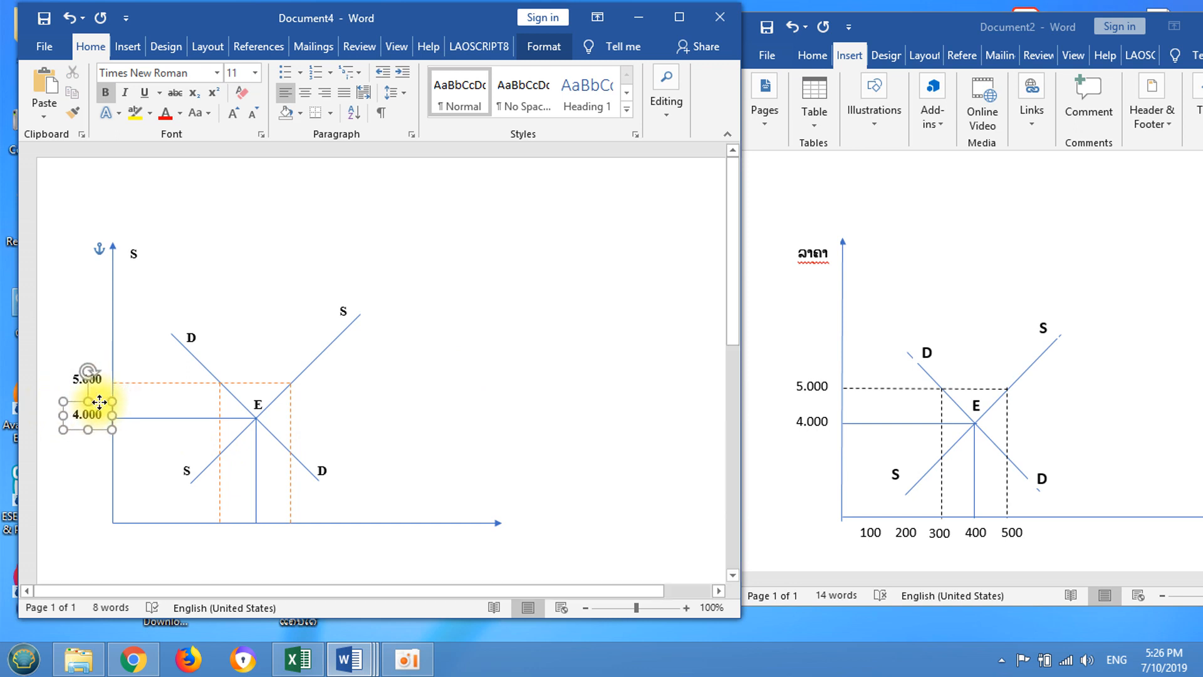
pyautogui.click(445, 447)
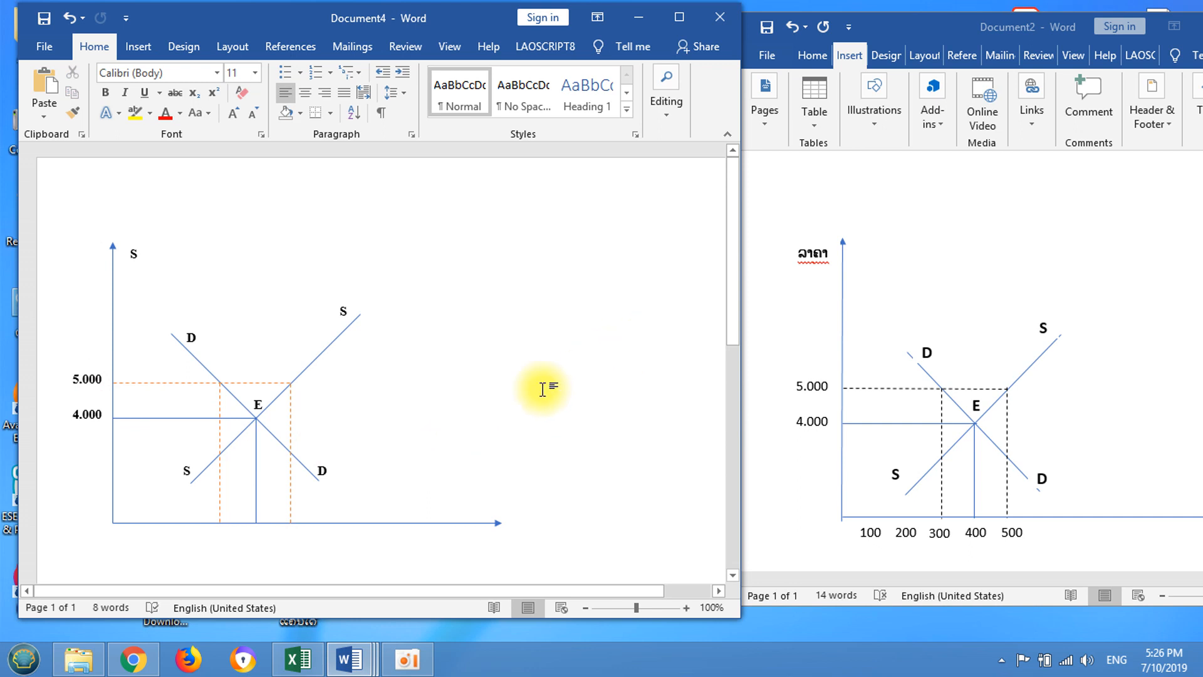
# Duplicate the 4.000 label, place the copy below the horizontal axis under the solid vertical line, and change its text to 400.
pyautogui.click(92, 414)
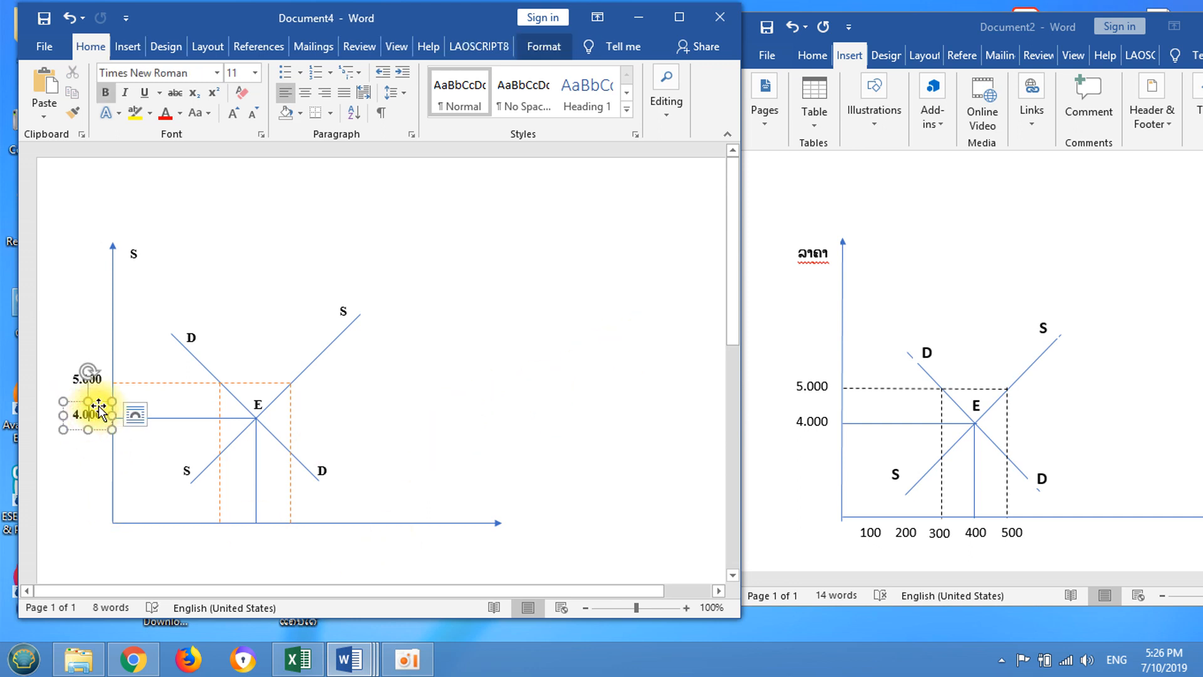
pyautogui.click(99, 403)
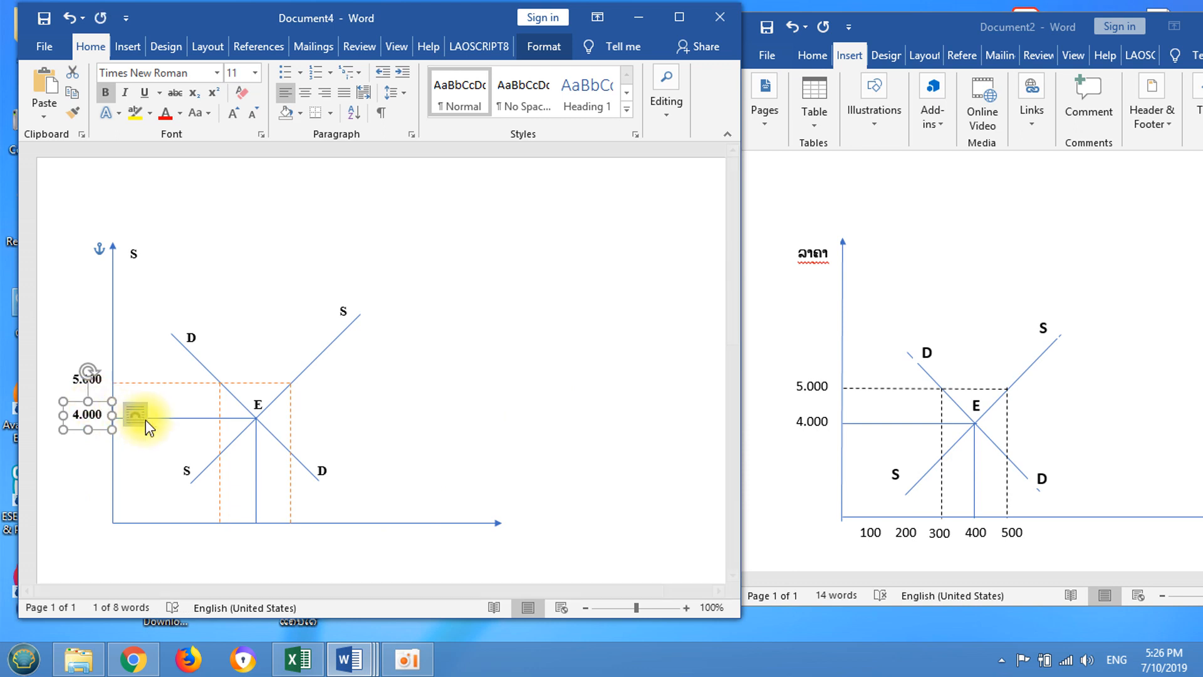
pyautogui.hotkey('ctrl', 'v')
pyautogui.moveTo(115, 424); pyautogui.dragTo(269, 524)
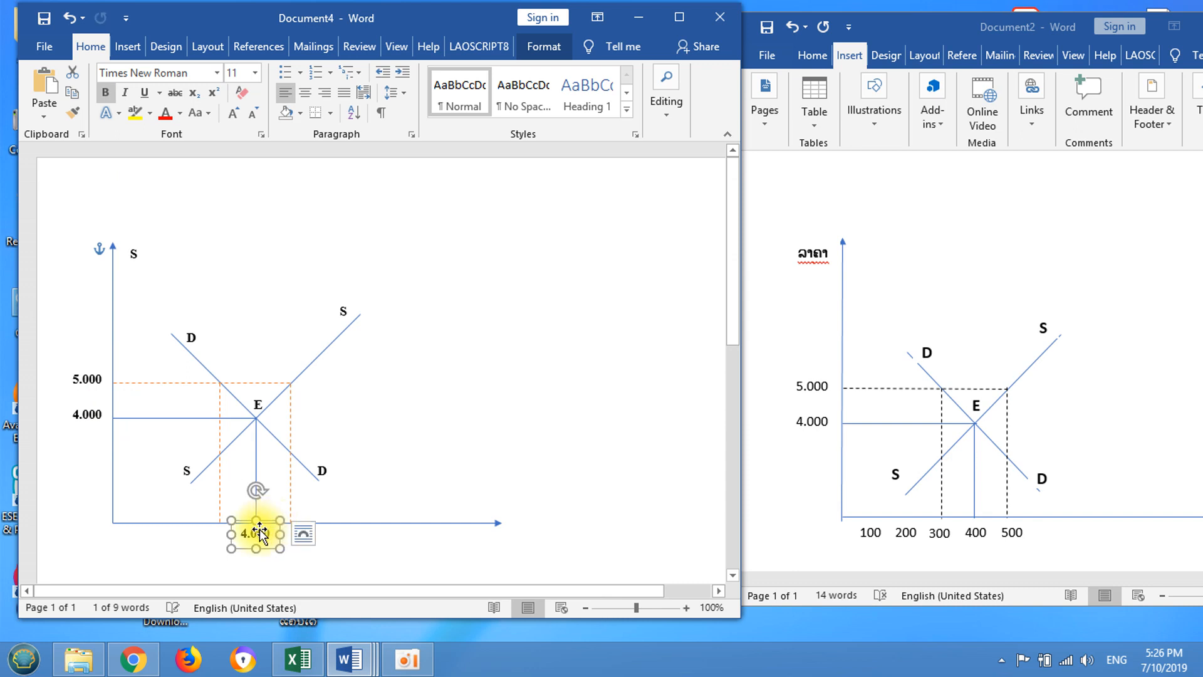
pyautogui.click(261, 523)
pyautogui.click(261, 534)
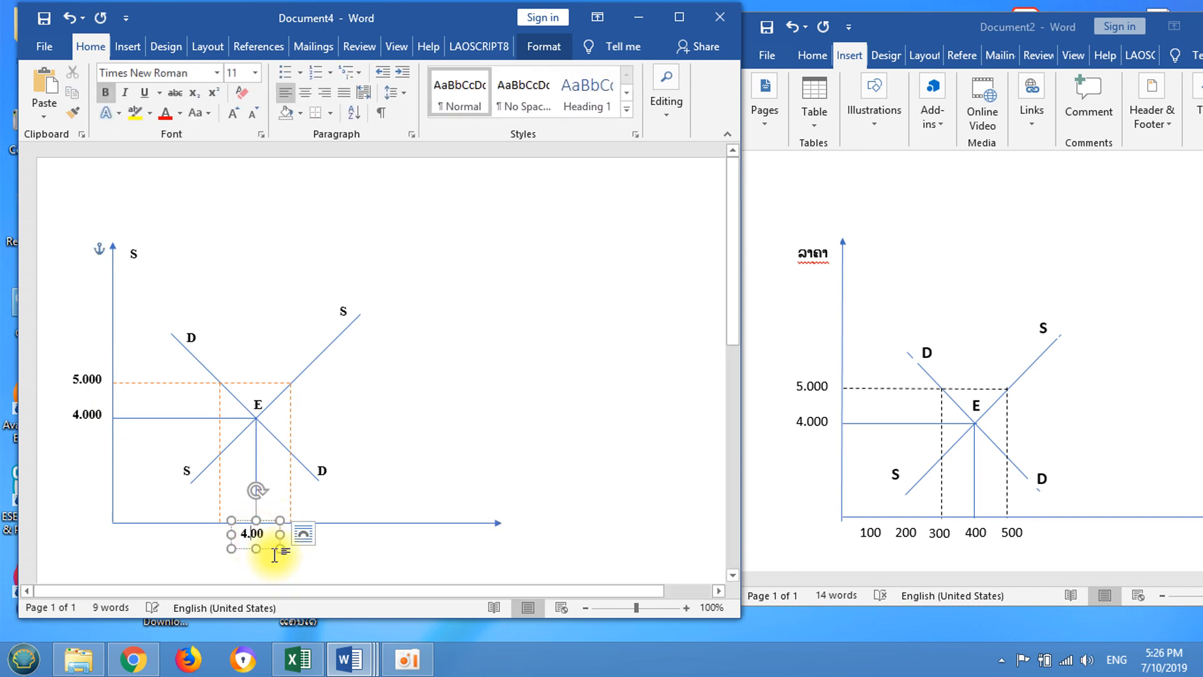
pyautogui.click(339, 563)
# Narrow the 400 label's text box and shift it slightly further below the horizontal axis.
pyautogui.click(259, 537)
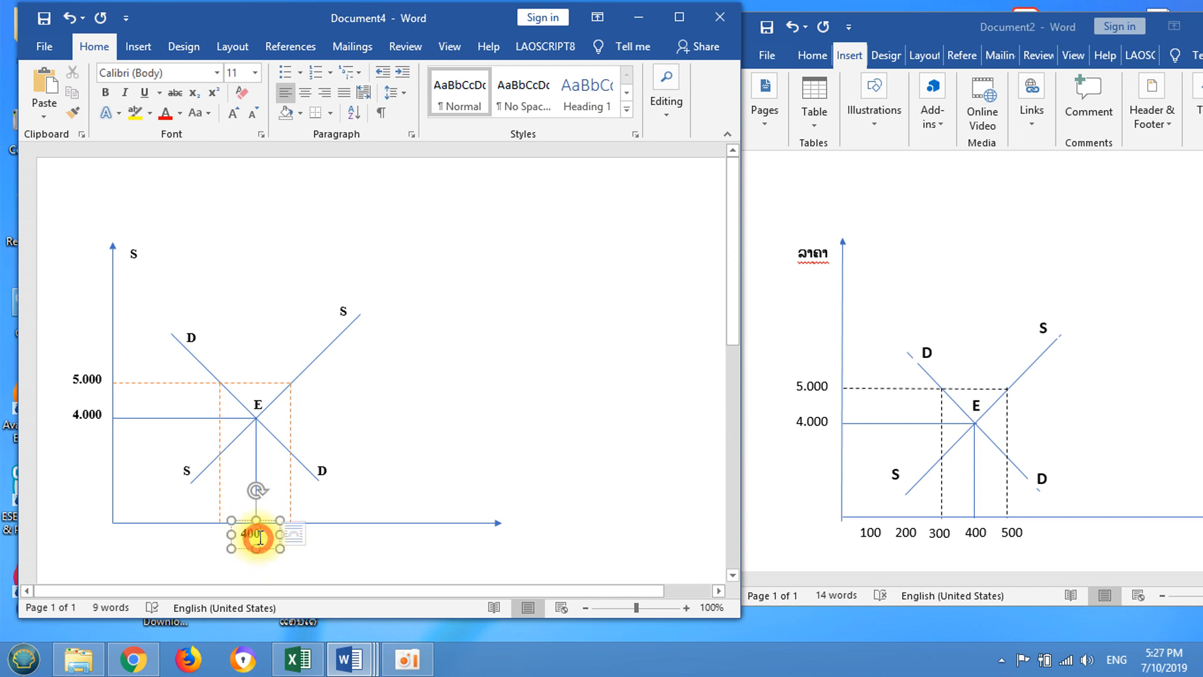
pyautogui.moveTo(281, 551); pyautogui.dragTo(272, 548)
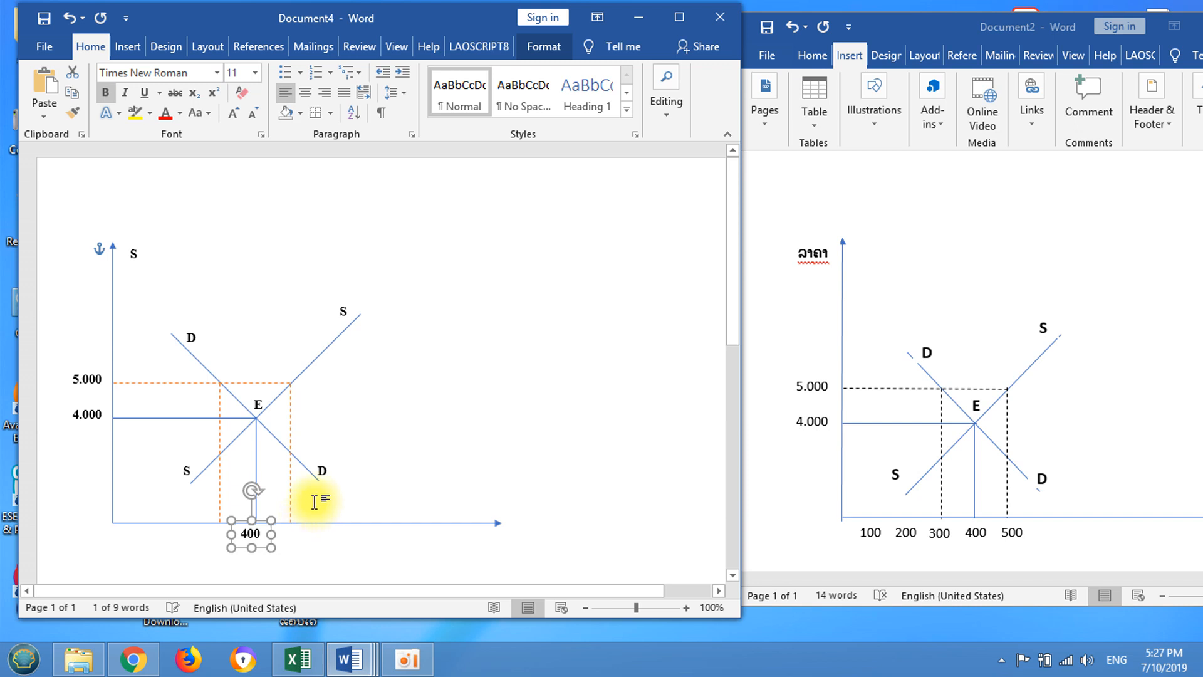
pyautogui.click(316, 498)
pyautogui.click(269, 534)
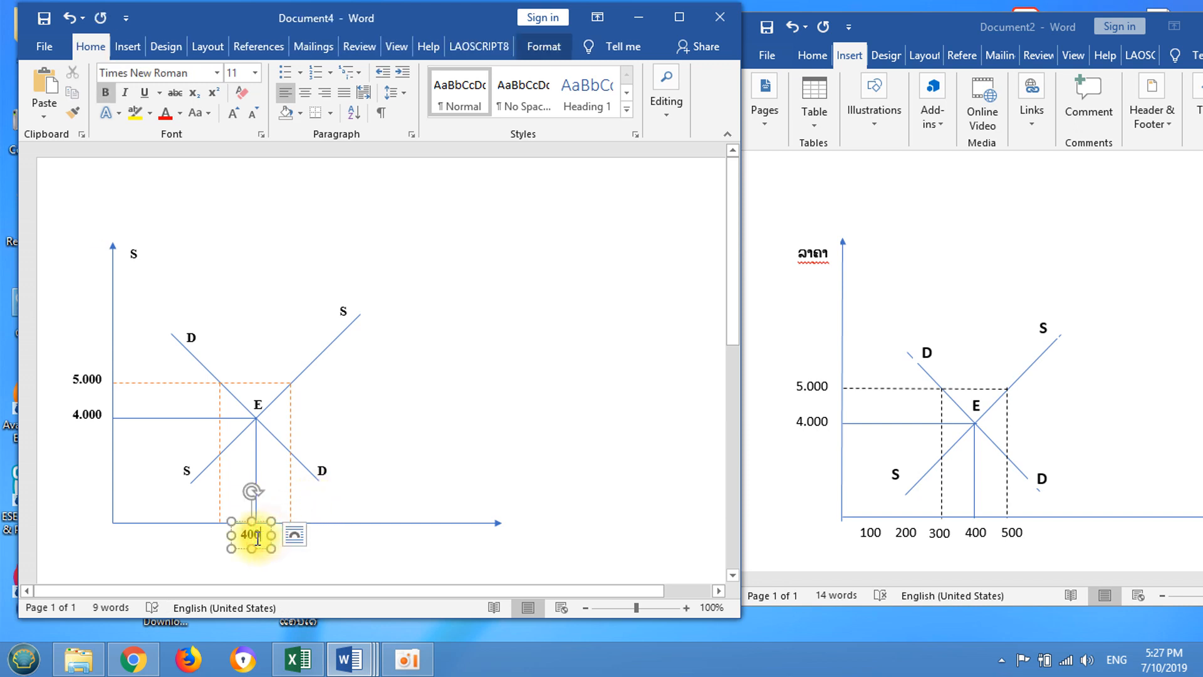
pyautogui.moveTo(265, 549); pyautogui.dragTo(266, 551)
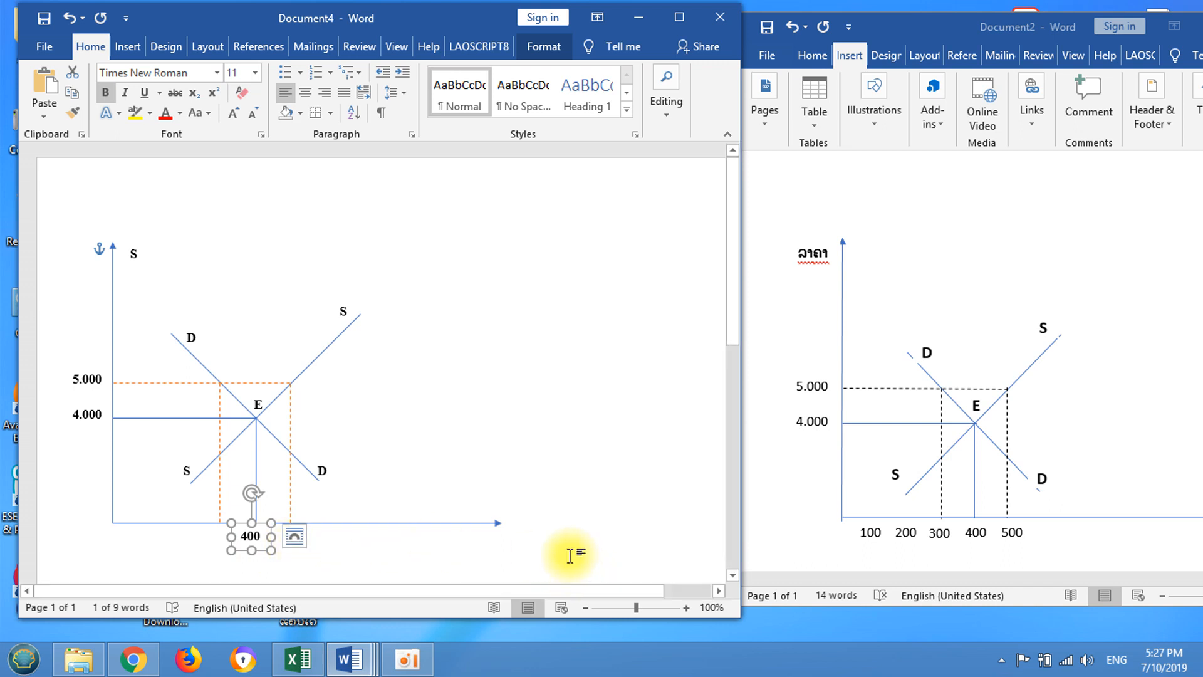
pyautogui.hotkey('ctrl', 'Down')
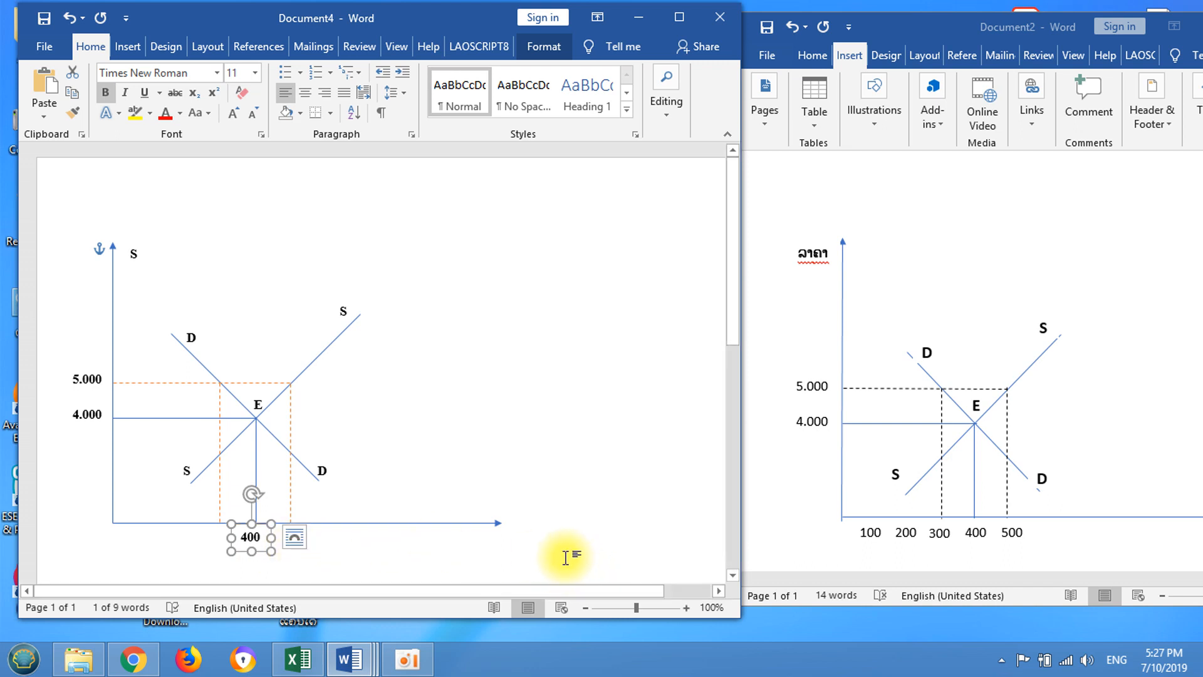
# Paste two copies of the 400 label and place them below the horizontal axis under the two dashed vertical lines.
pyautogui.hotkey('ctrl', 'c')
pyautogui.hotkey('ctrl', 'v')
pyautogui.hotkey('ctrl', 'v')
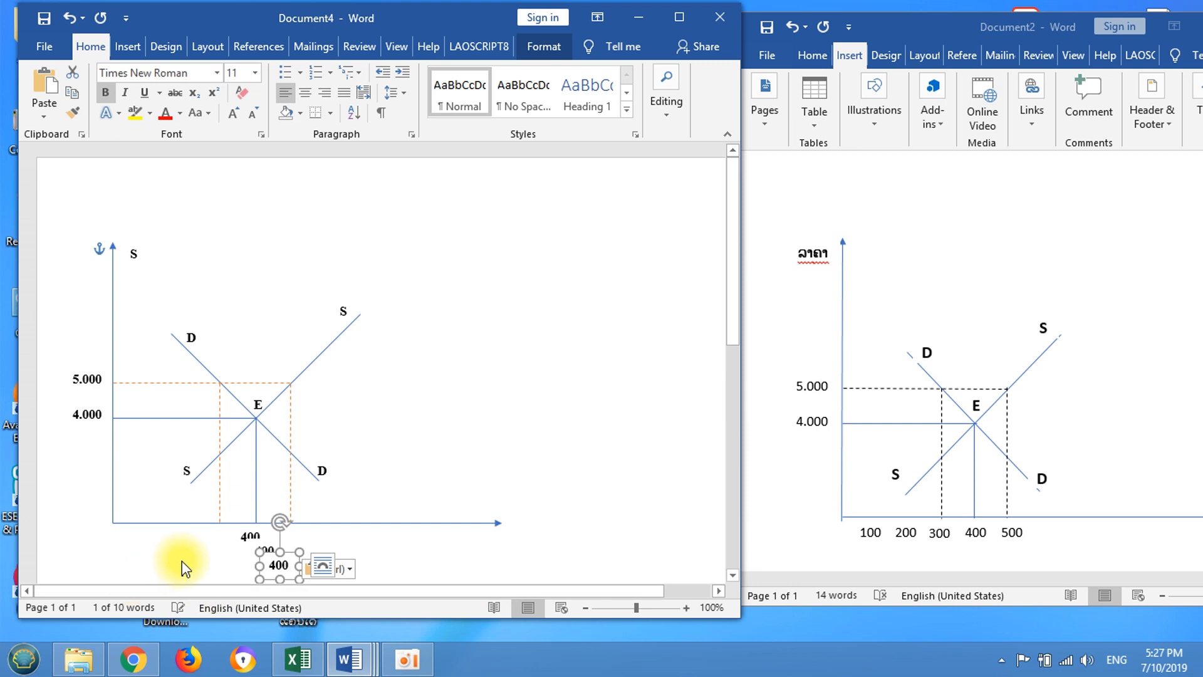
pyautogui.moveTo(289, 554); pyautogui.dragTo(293, 526)
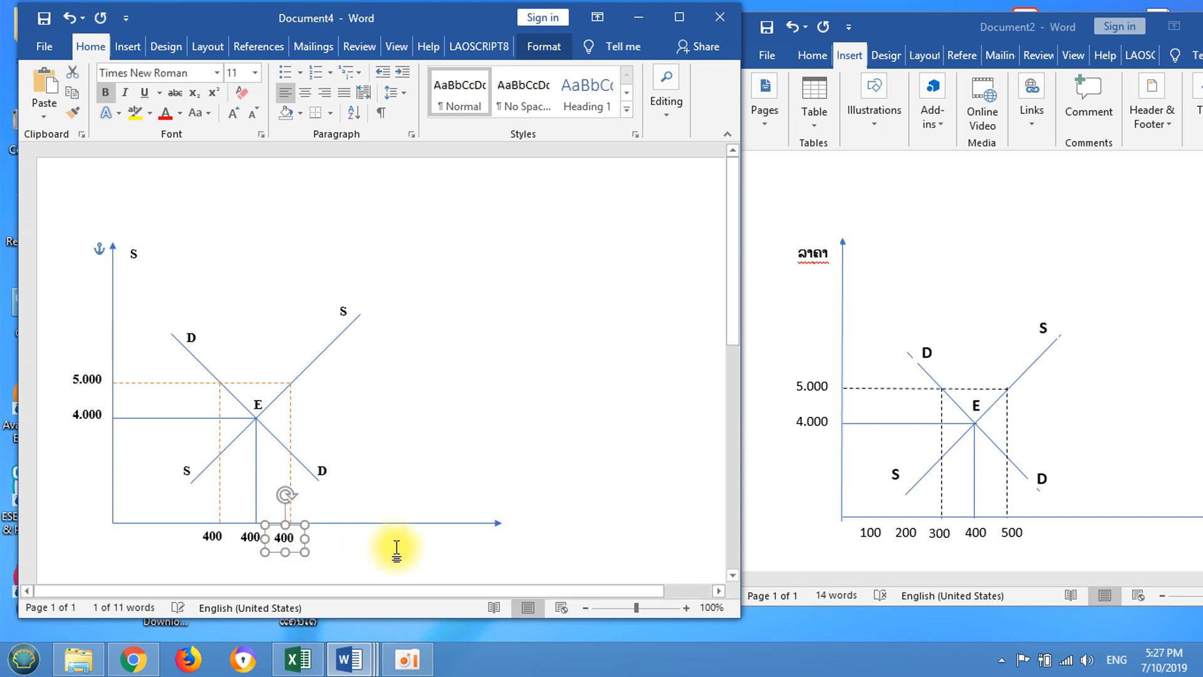
# Change the label under the right dashed line to 500 and the one under the left dashed line to 300.
pyautogui.click(281, 540)
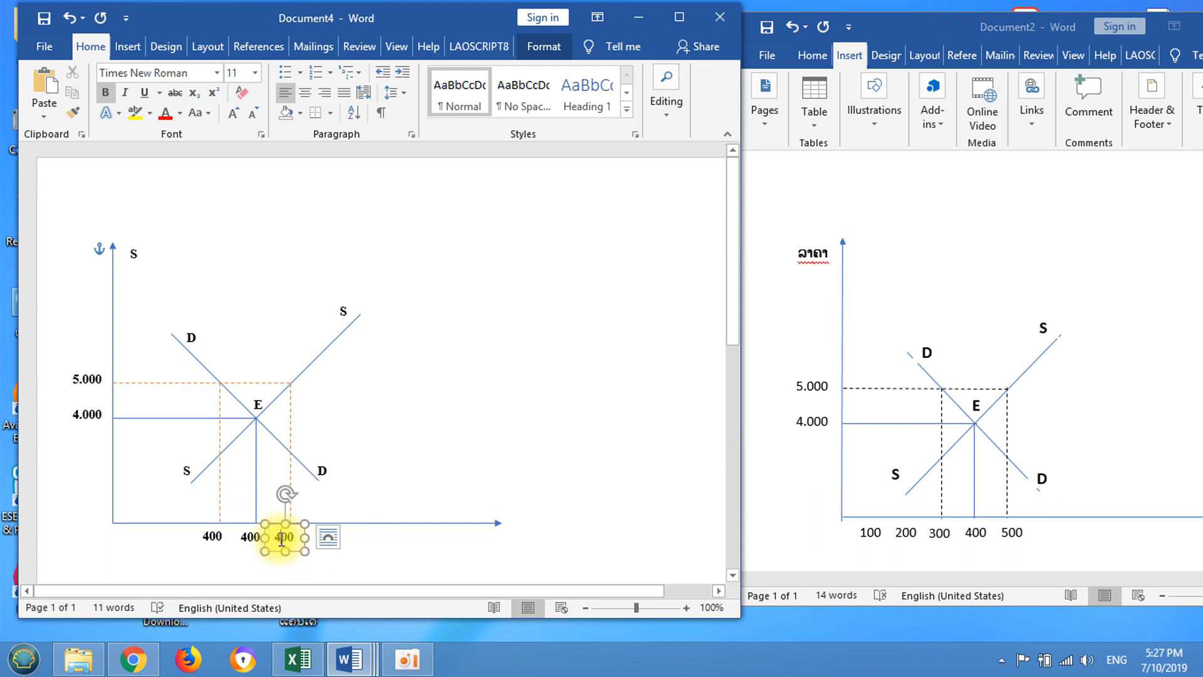
pyautogui.press('BackSpace')
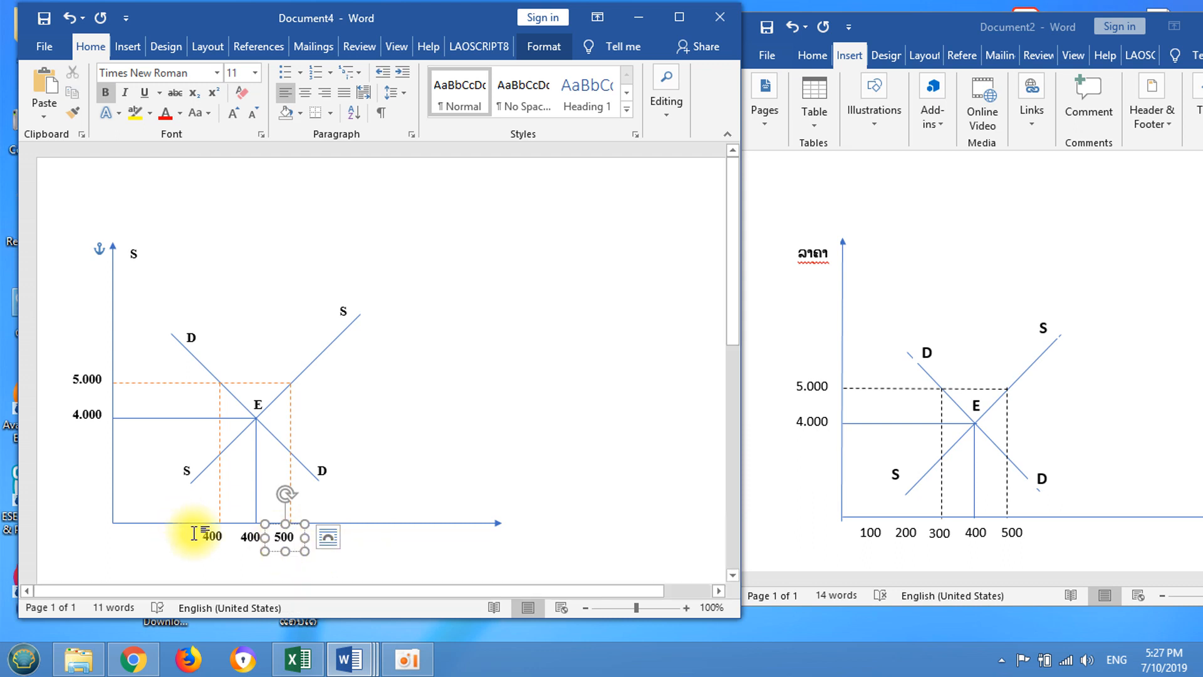
pyautogui.click(203, 537)
pyautogui.press('Delete')
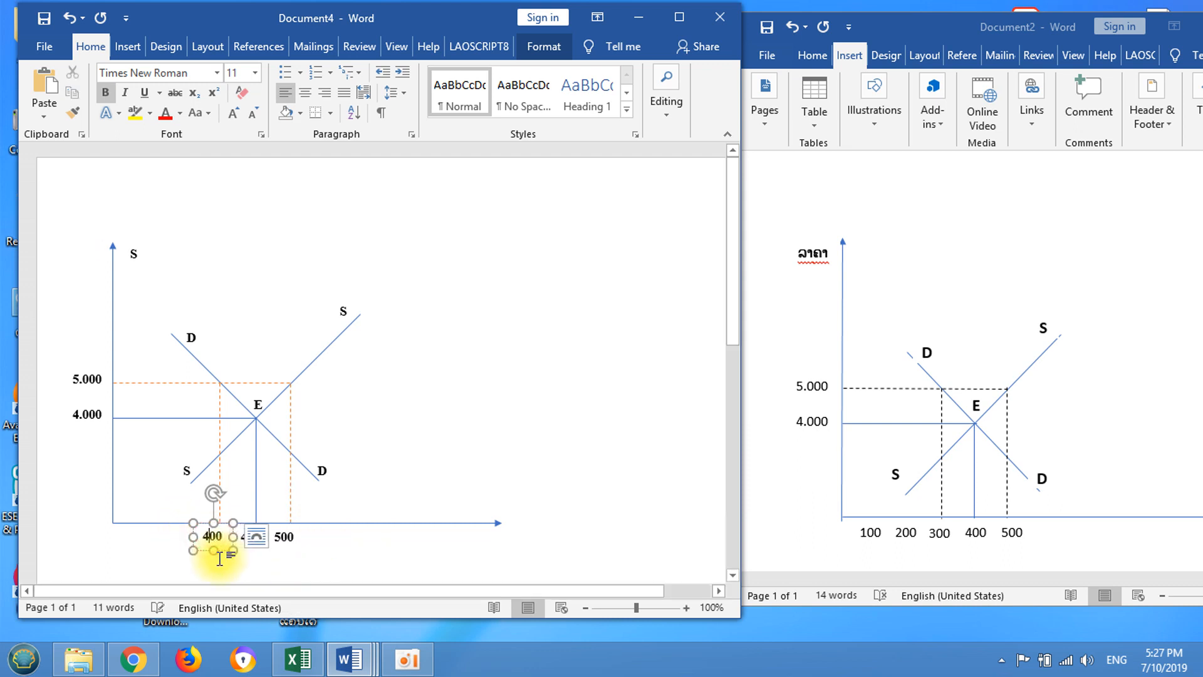
pyautogui.write('3')
pyautogui.click(605, 488)
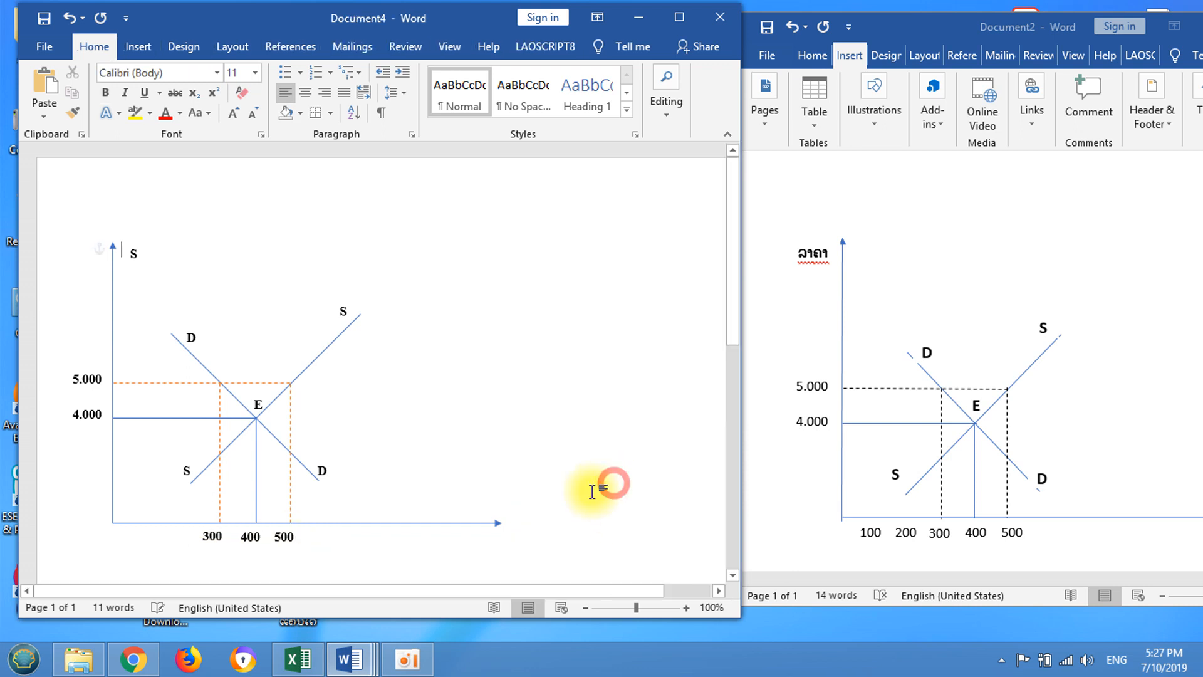
# Duplicate the 300 label below the horizontal axis.
pyautogui.click(224, 524)
pyautogui.hotkey('ctrl', 'v')
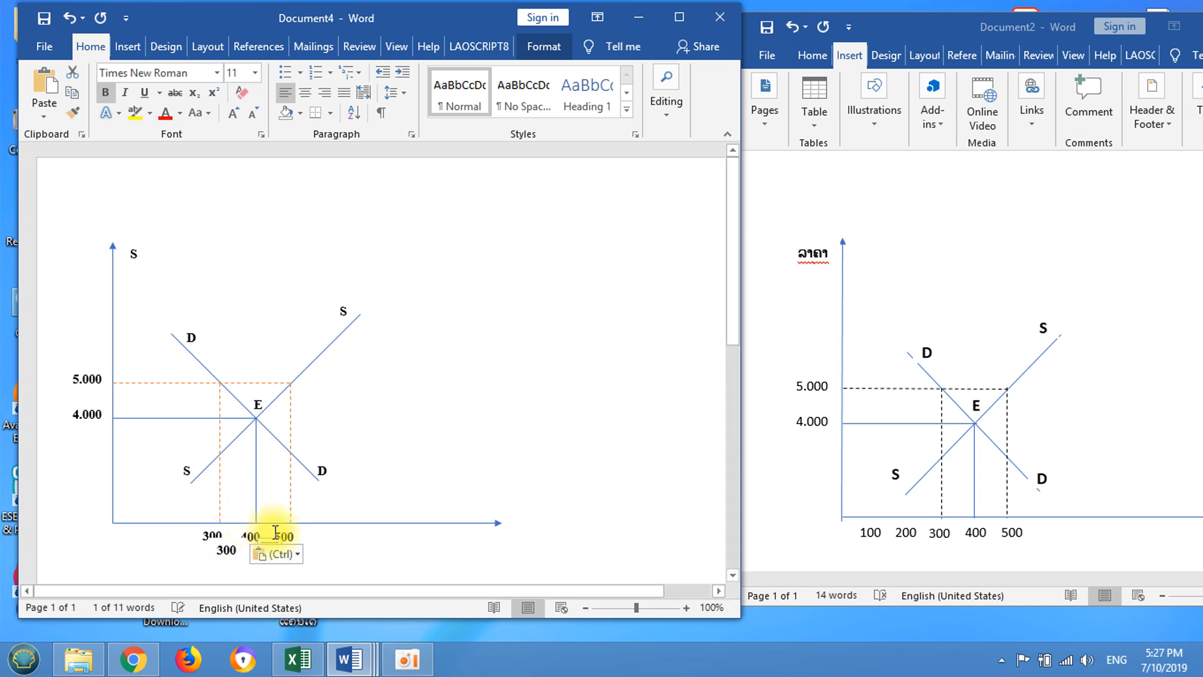
pyautogui.click(402, 661)
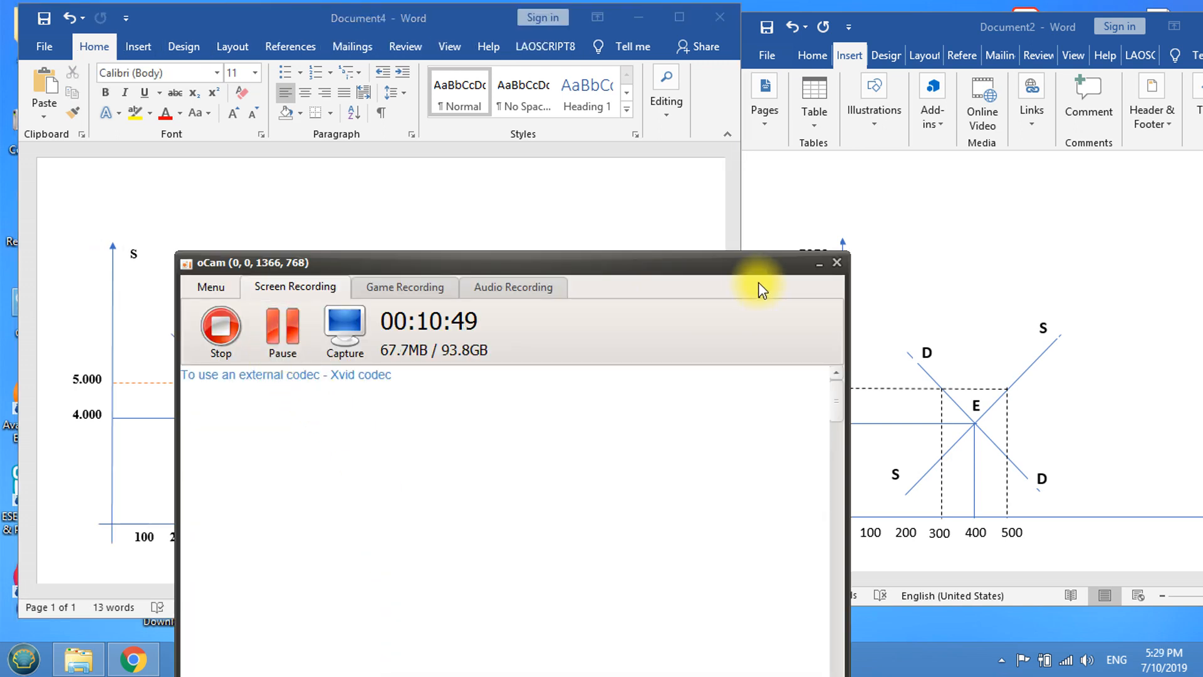
pyautogui.click(819, 263)
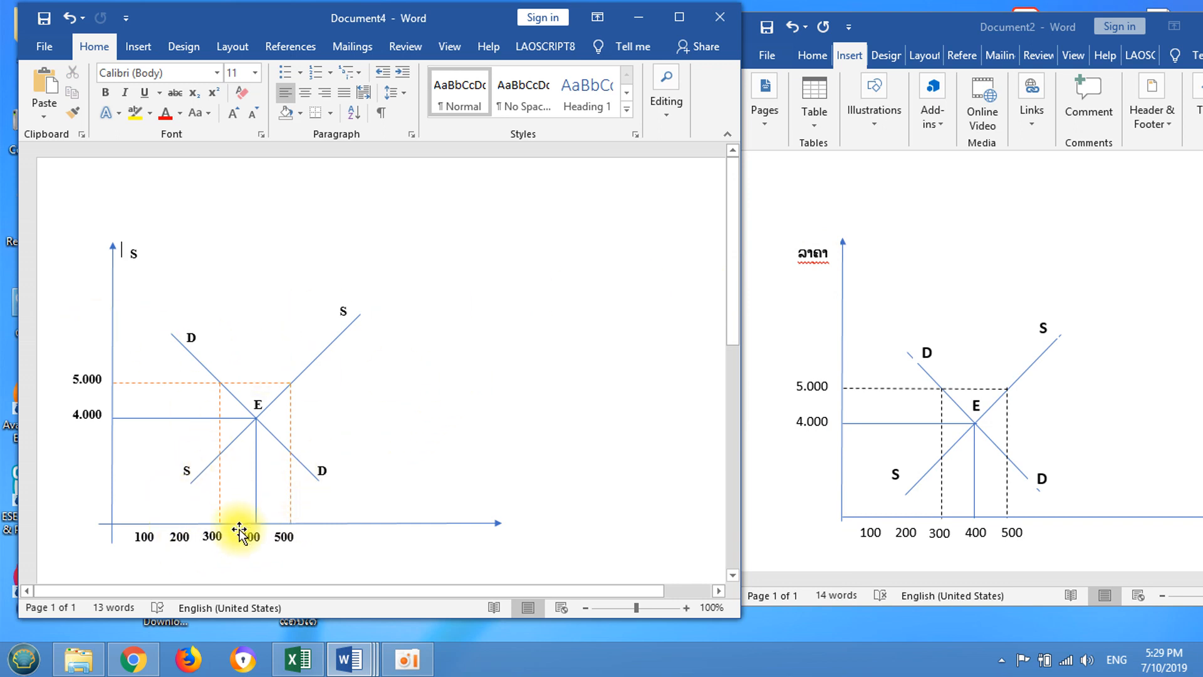
pyautogui.click(258, 537)
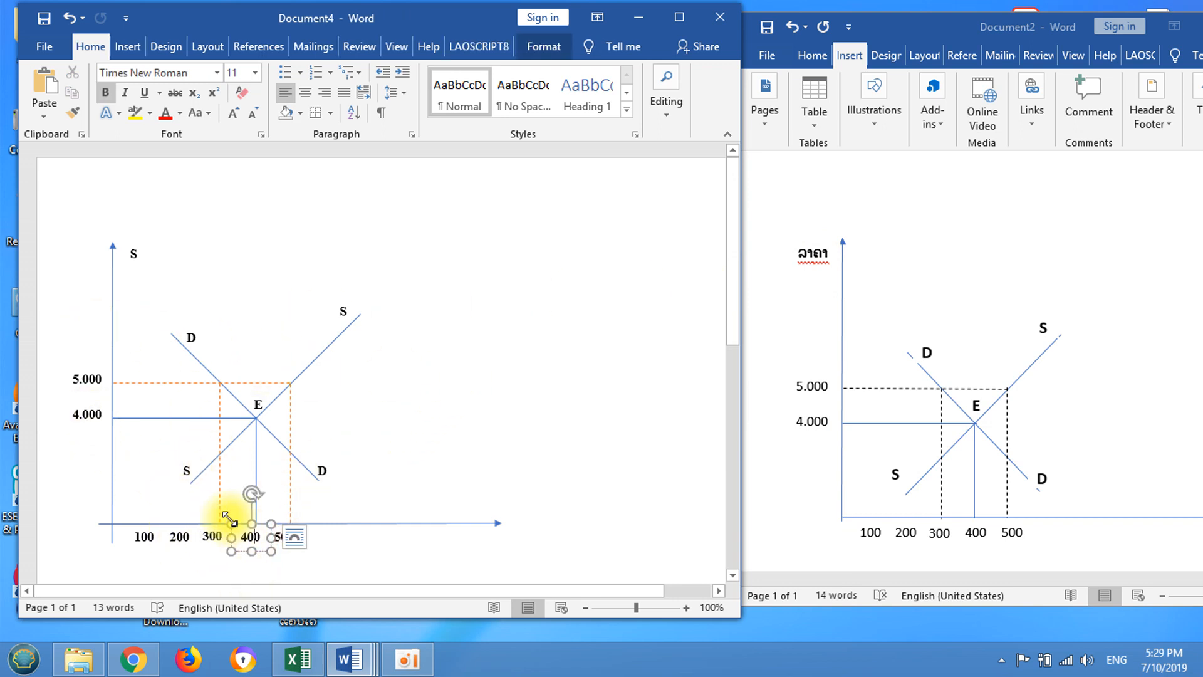
pyautogui.click(445, 530)
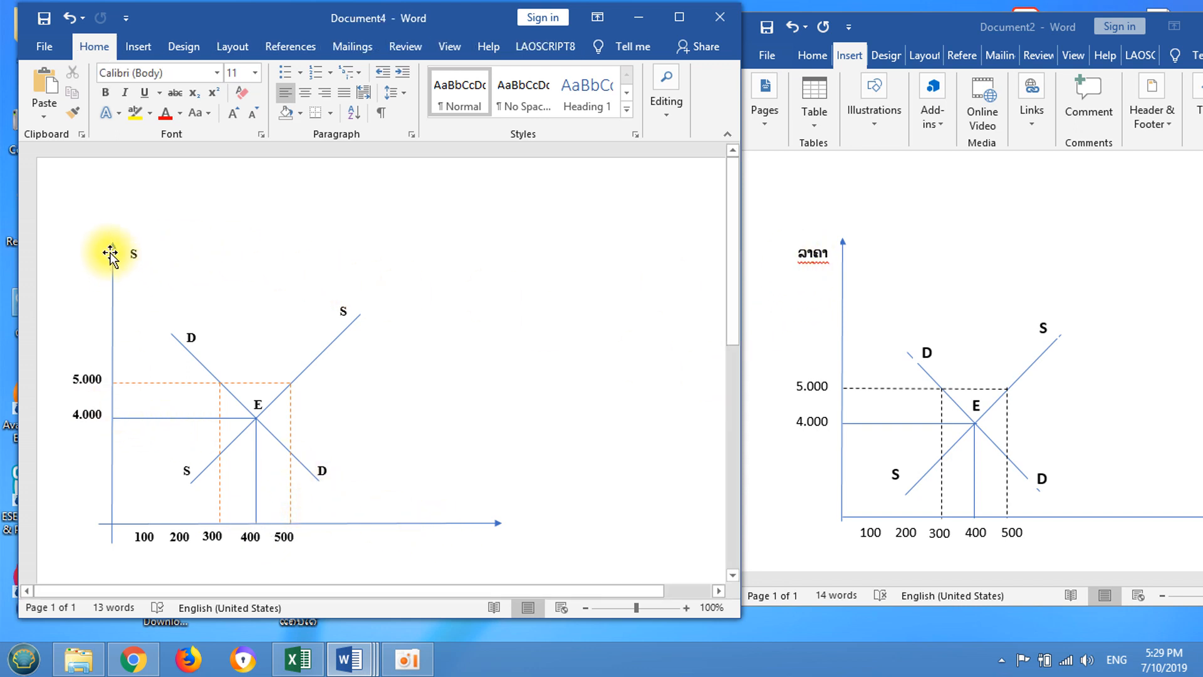
pyautogui.click(81, 378)
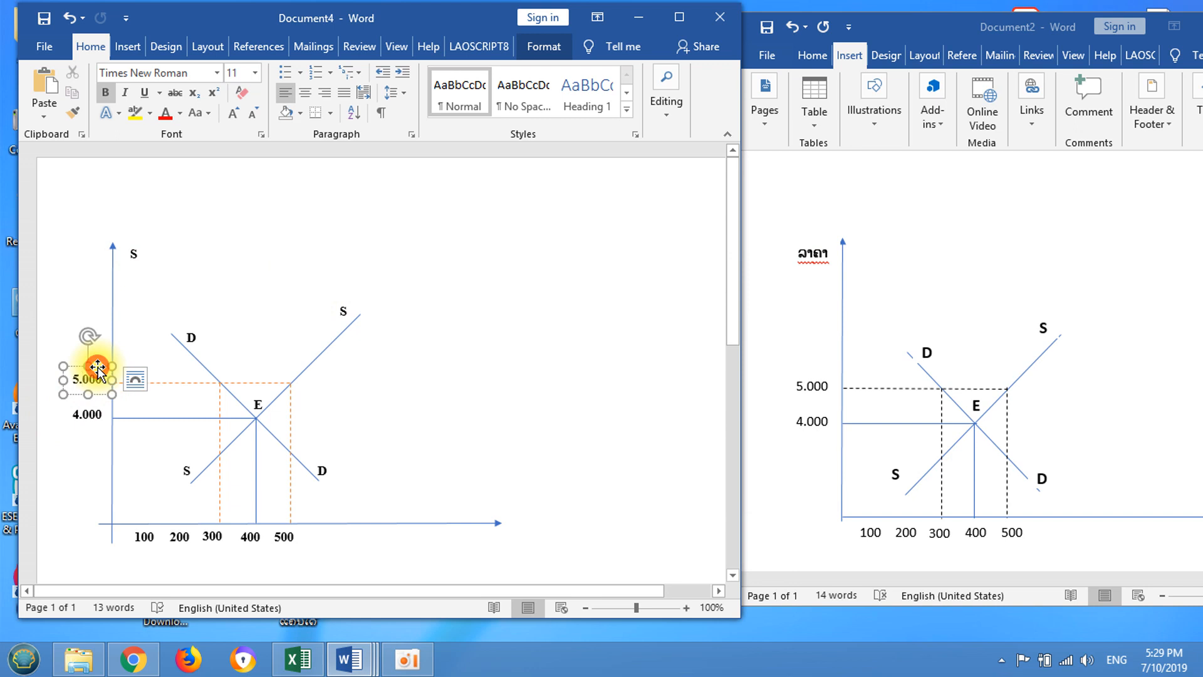
# Duplicate the 5.000 label and place the copy beside the upper end of the vertical axis.
pyautogui.click(97, 368)
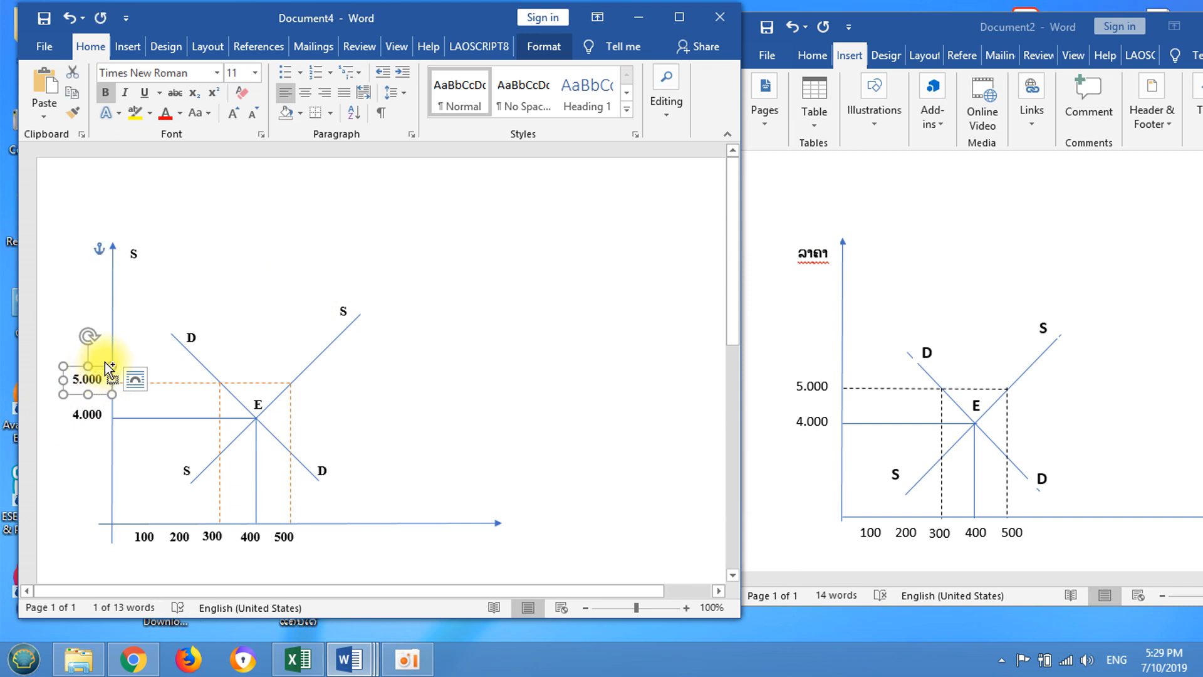
pyautogui.hotkey('ctrl', 'c')
pyautogui.hotkey('ctrl', 'v')
pyautogui.moveTo(108, 381); pyautogui.dragTo(78, 252)
pyautogui.click(90, 265)
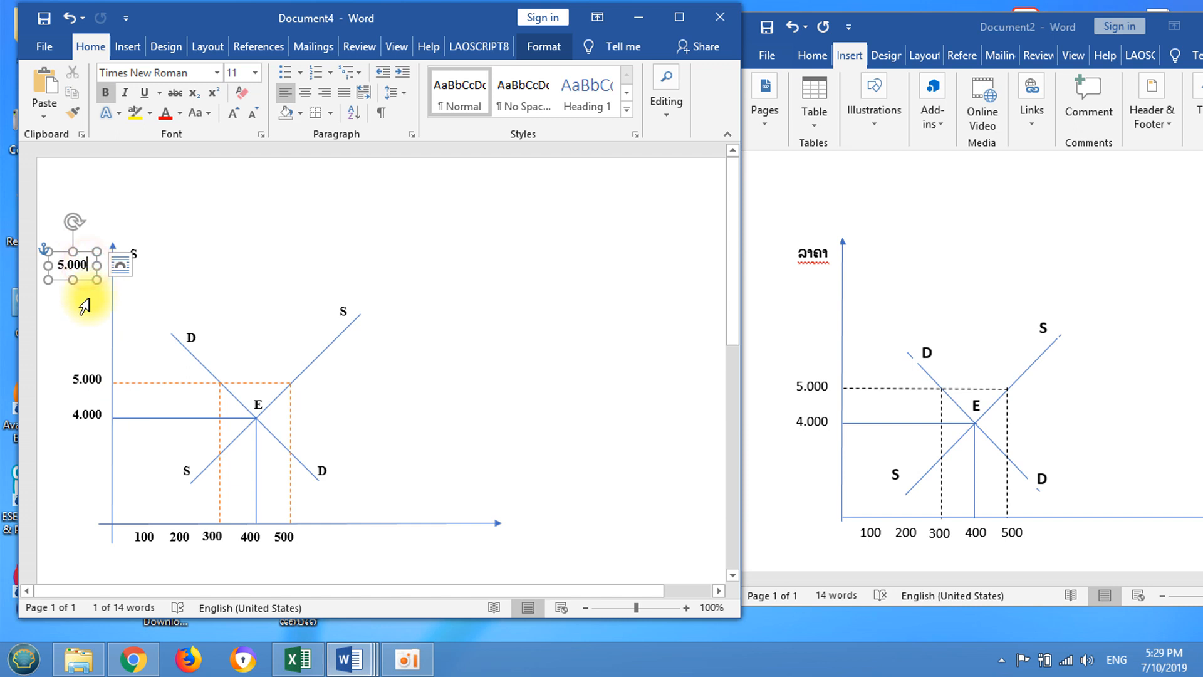
# Replace the copied label's text with ລາຄາ and widen its text box to fit the word.
pyautogui.press('BackSpace')
pyautogui.press('BackSpace')
pyautogui.press('BackSpace')
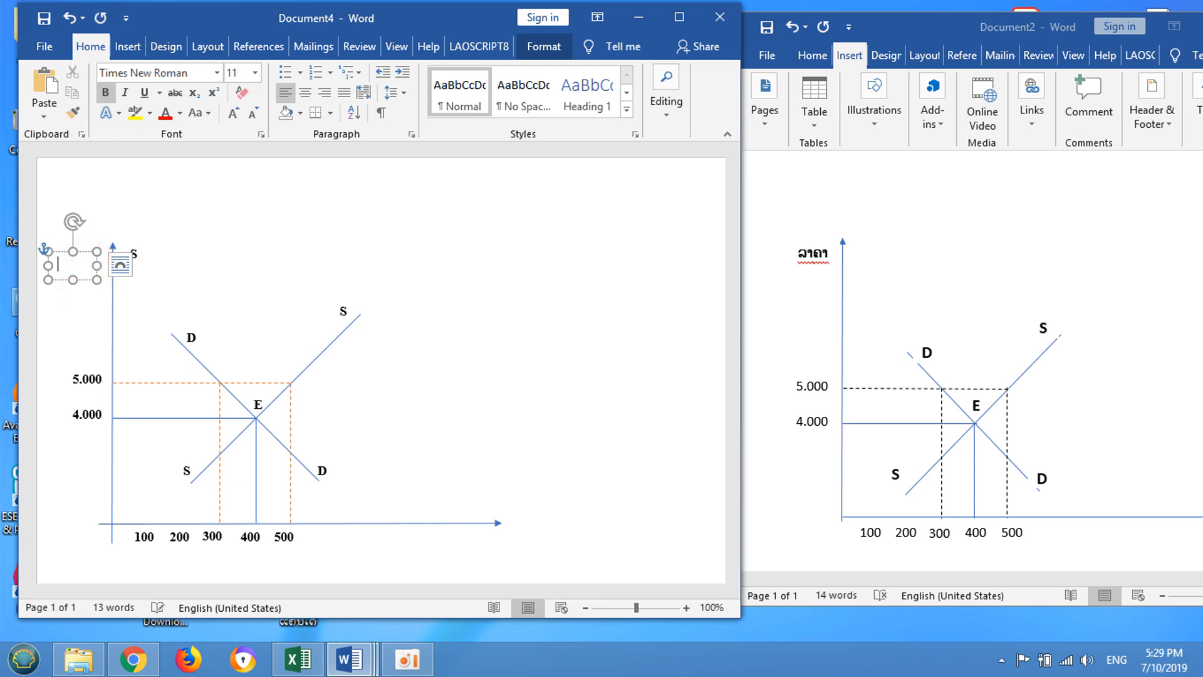
pyautogui.write('ລາຄາ')
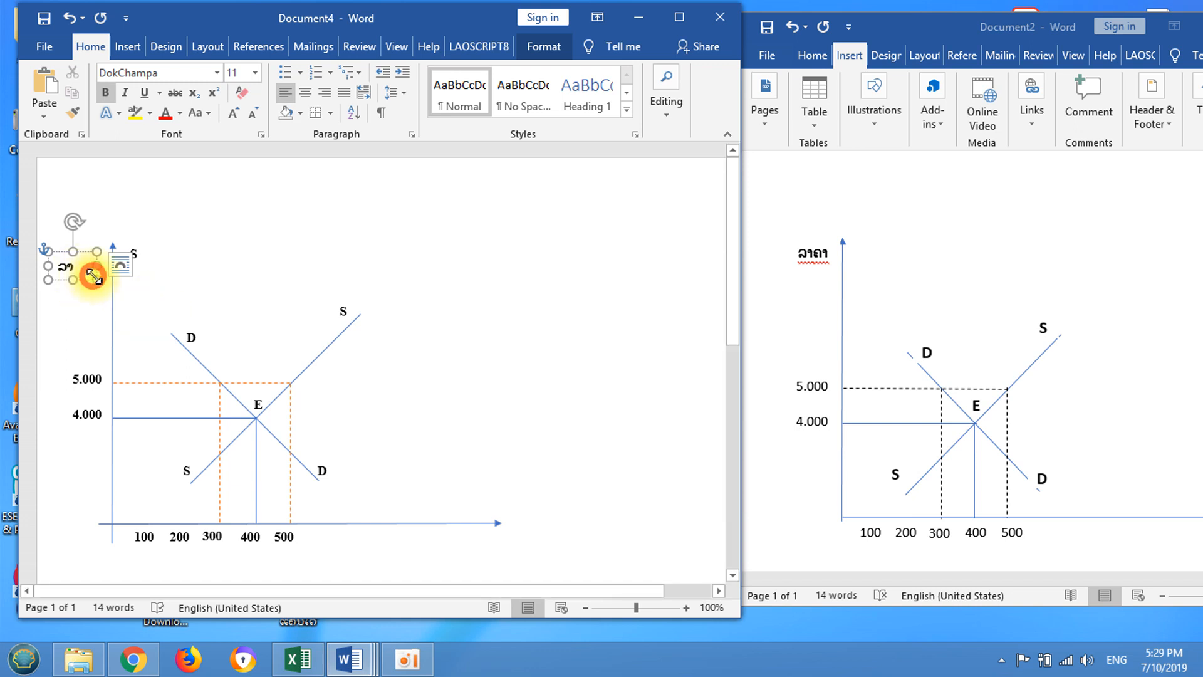
pyautogui.click(92, 269)
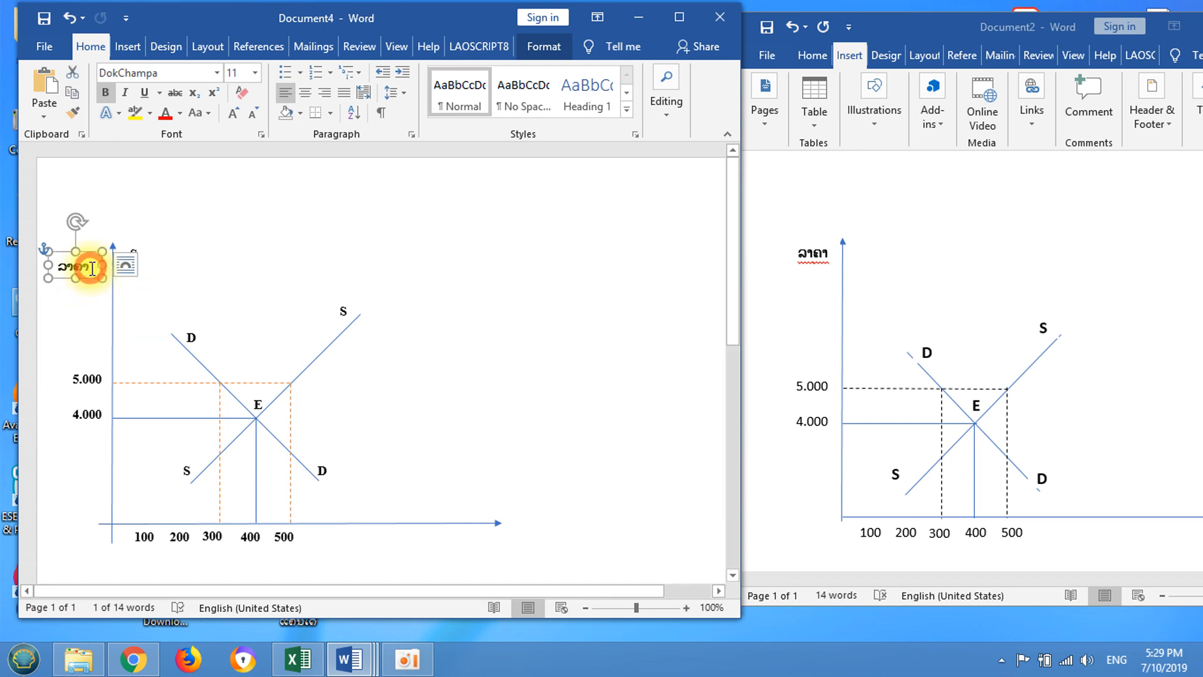
# Set the ລາຄາ label's font to Phetsarath OT and adjust the size of its text box.
pyautogui.doubleClick(91, 269)
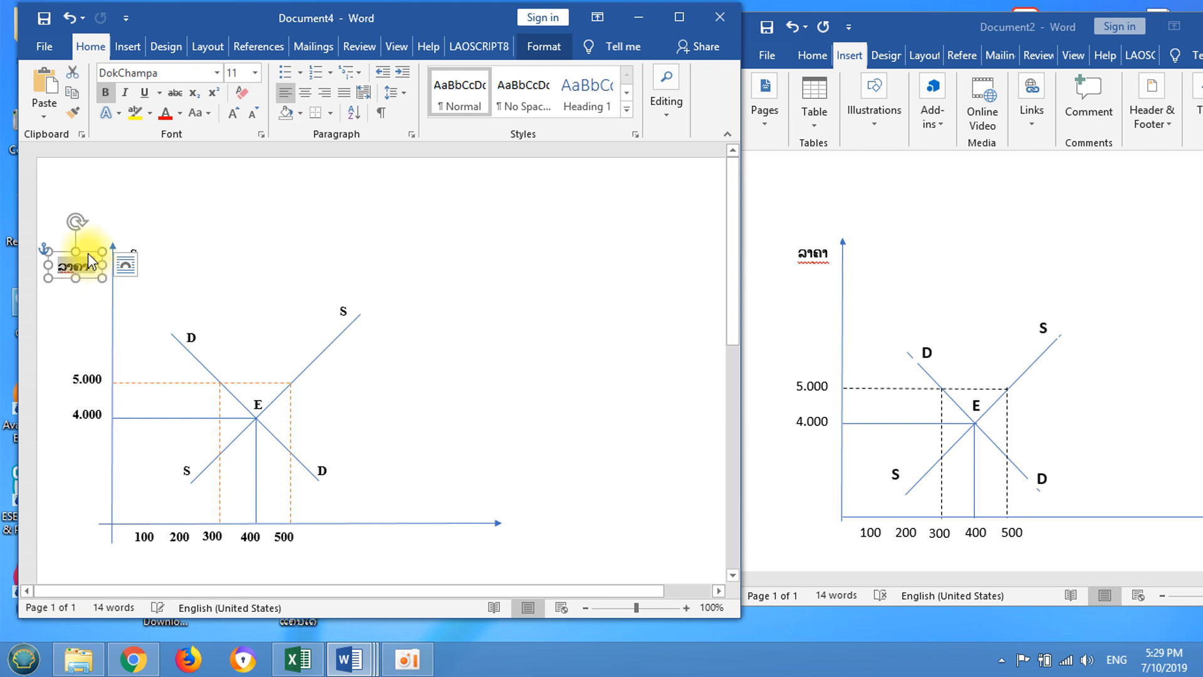
pyautogui.click(218, 74)
pyautogui.click(186, 240)
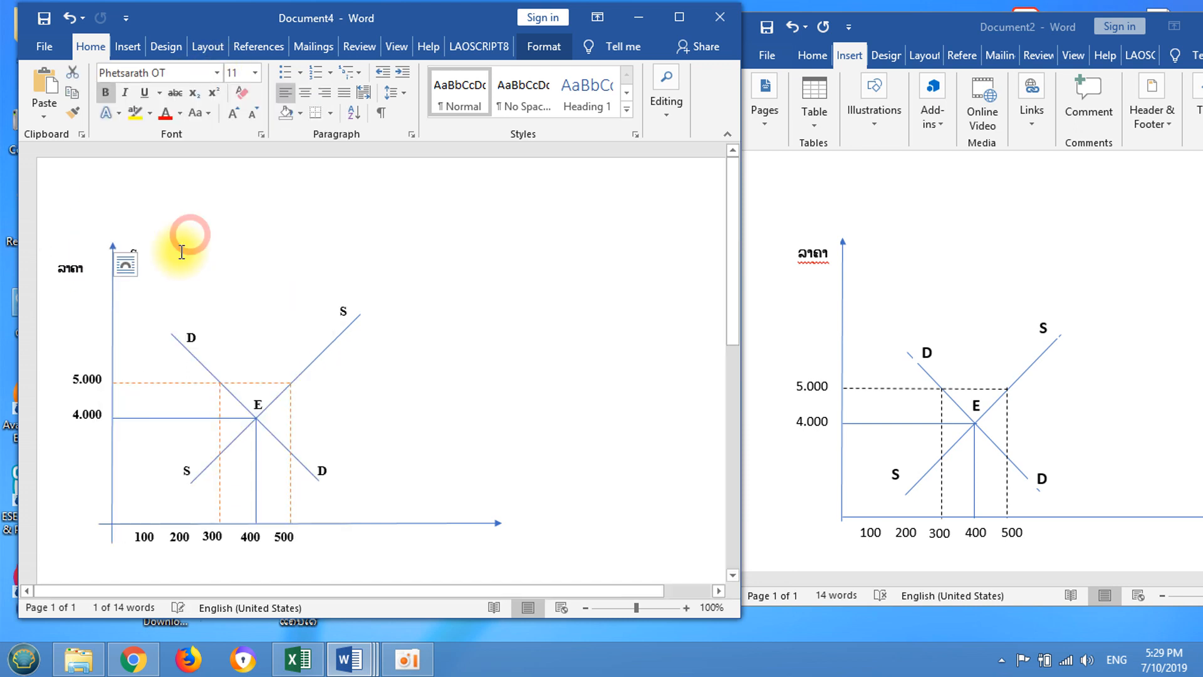
pyautogui.click(92, 281)
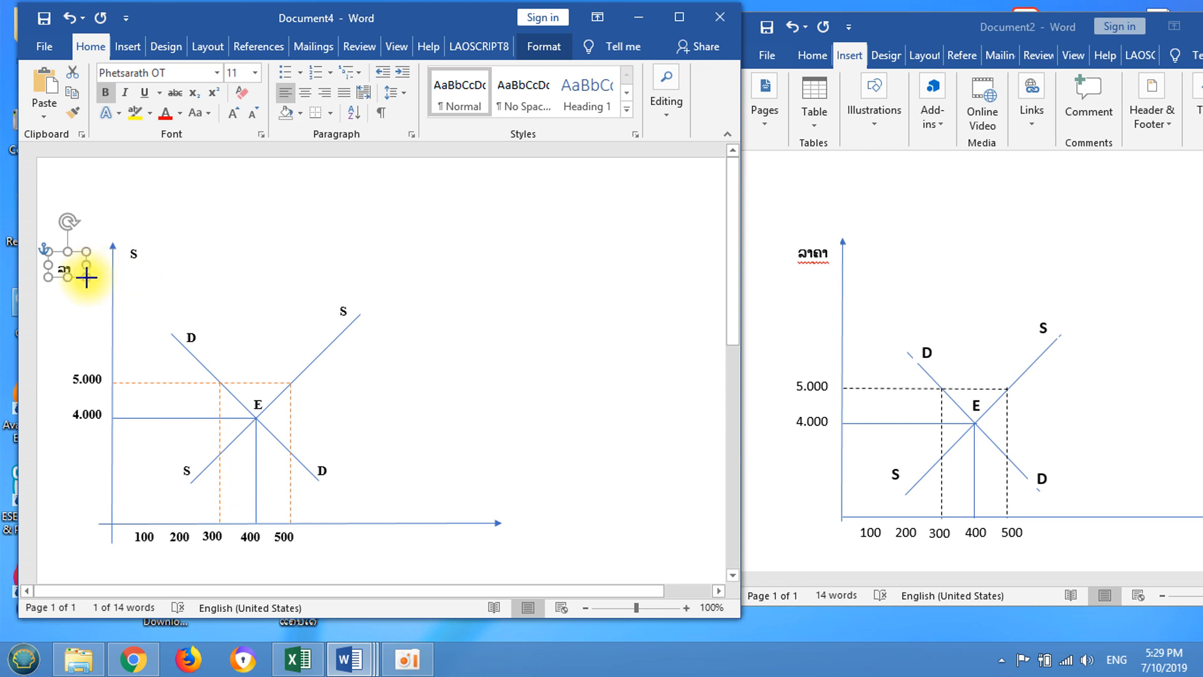
# Place a copy of the ລາຄາ label below the arrow end of the horizontal axis, changing its text to ປະລິມານ in a widened box.
pyautogui.moveTo(92, 282); pyautogui.dragTo(498, 532)
pyautogui.hotkey('ctrl', 'v')
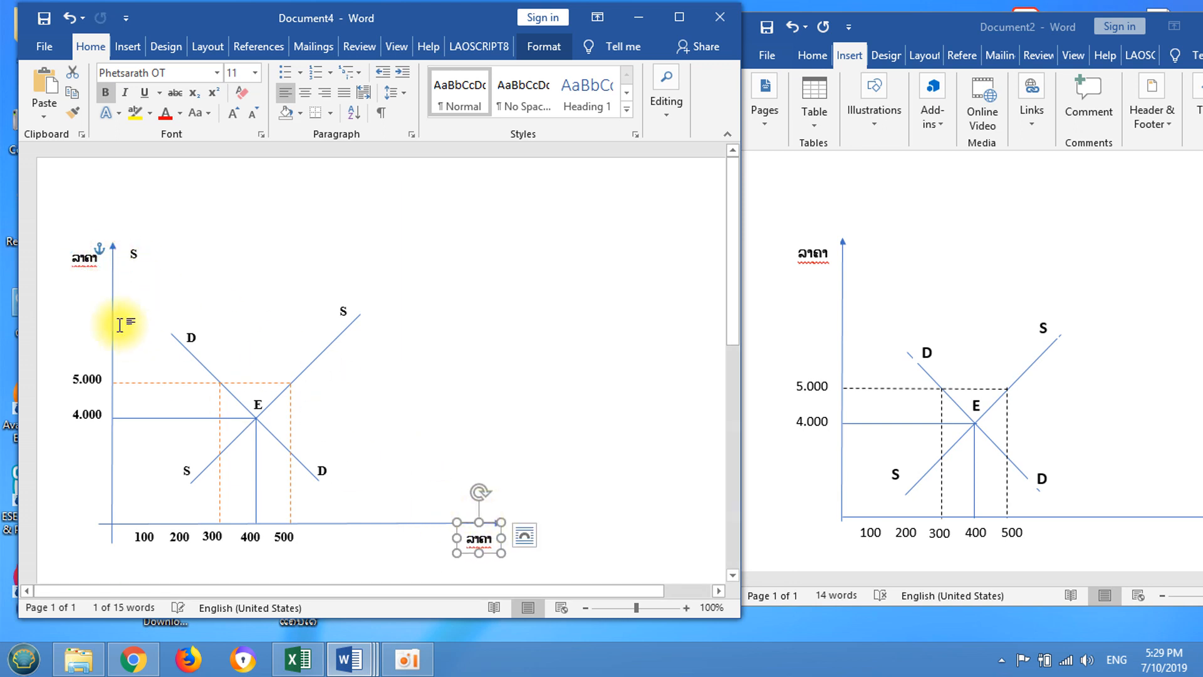
pyautogui.click(495, 540)
pyautogui.press('BackSpace')
pyautogui.press('BackSpace')
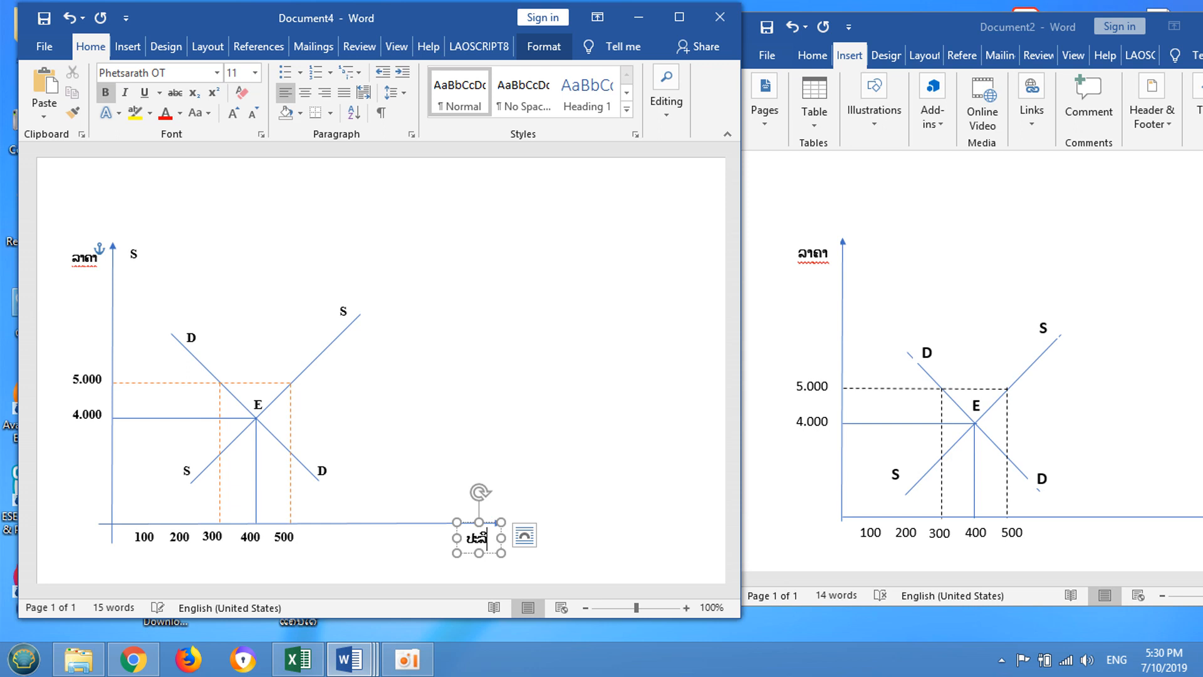
pyautogui.moveTo(501, 553); pyautogui.dragTo(530, 553)
pyautogui.click(583, 561)
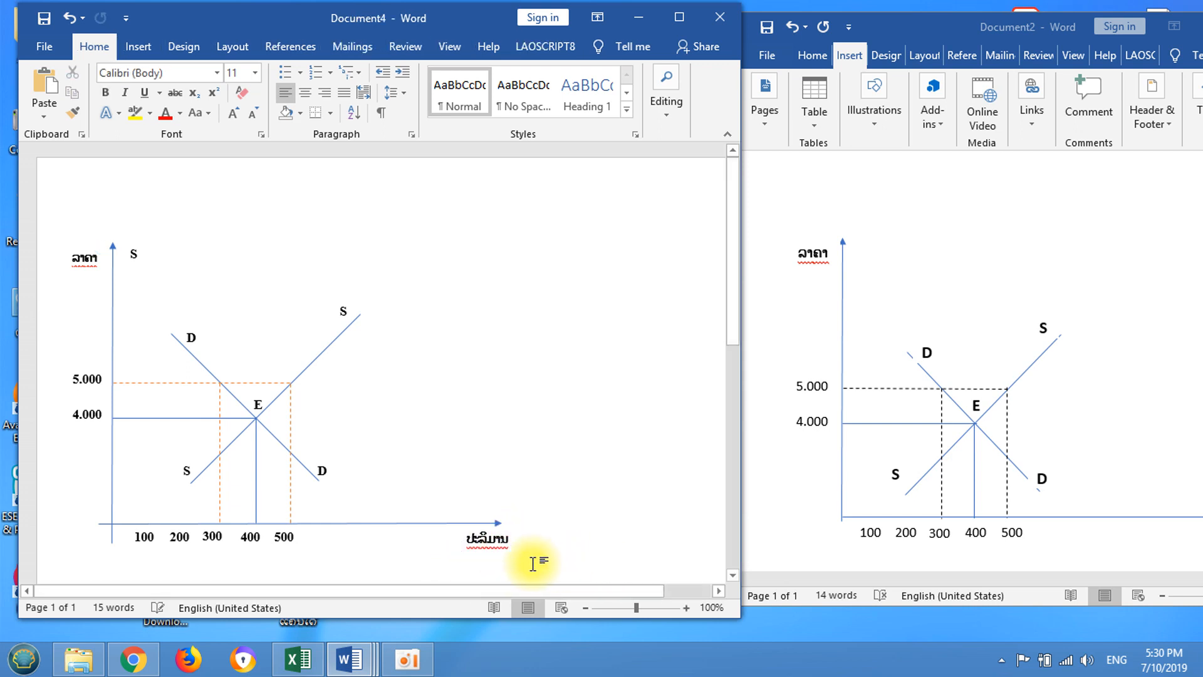
# Delete the stray S label beside the top of the vertical axis.
pyautogui.click(1037, 583)
pyautogui.moveTo(1051, 579); pyautogui.dragTo(940, 578)
pyautogui.click(429, 397)
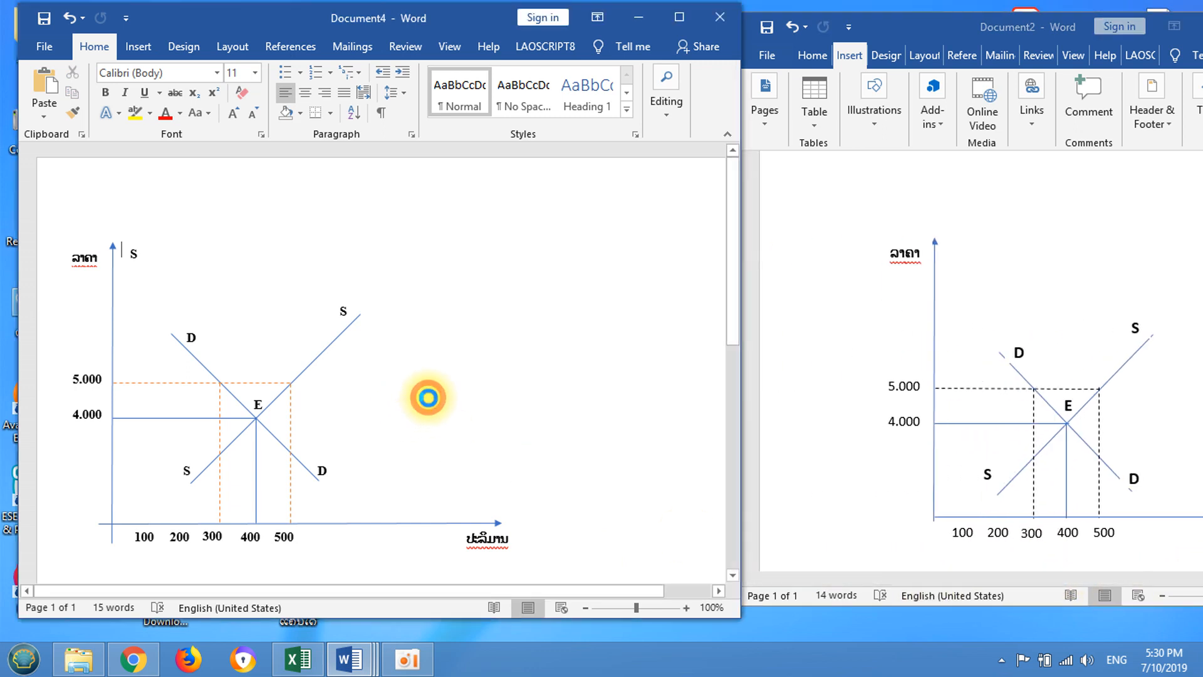
pyautogui.click(136, 254)
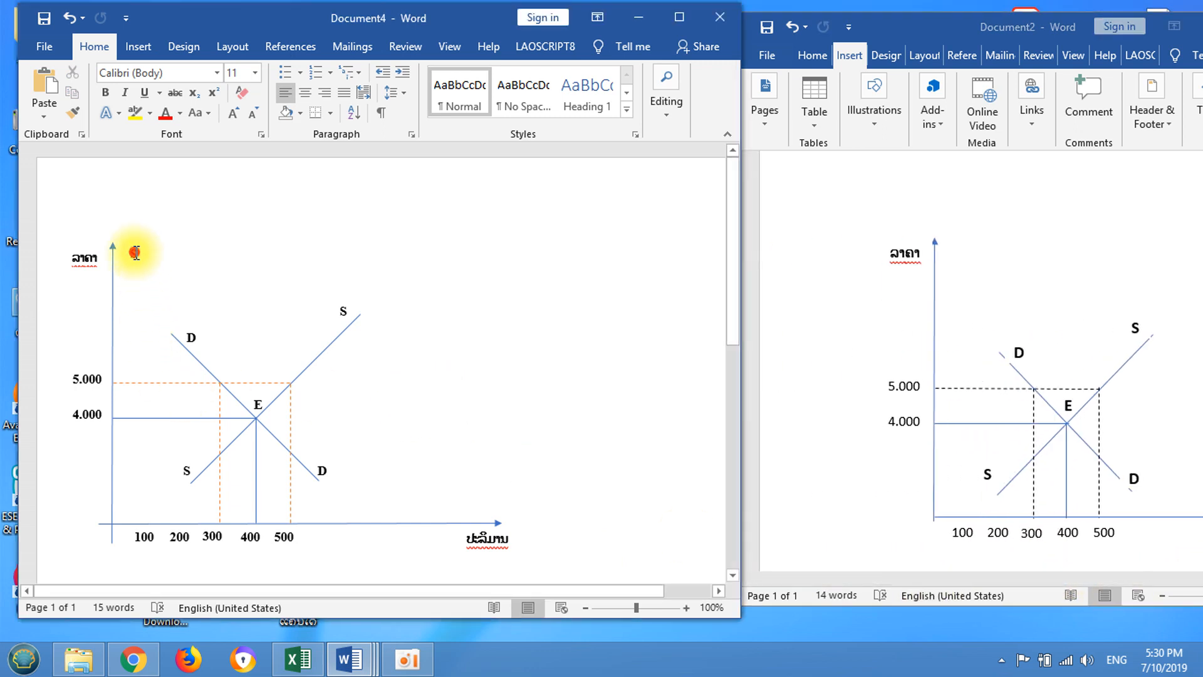
pyautogui.click(144, 242)
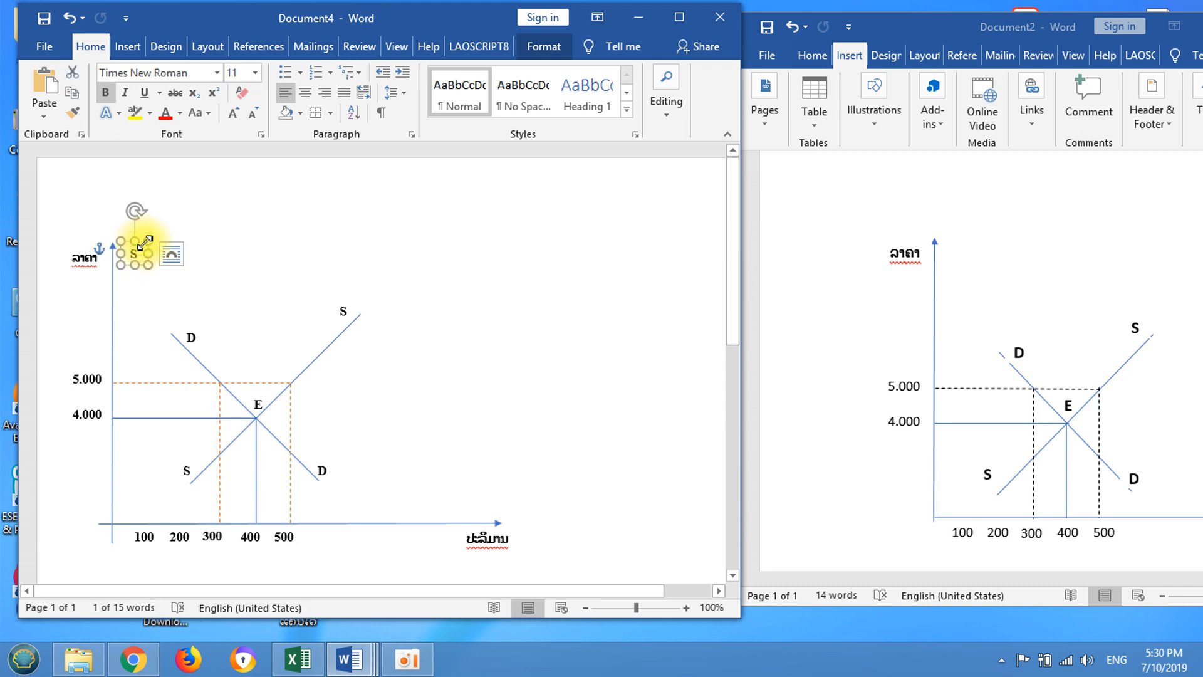
pyautogui.press('Delete')
pyautogui.click(318, 259)
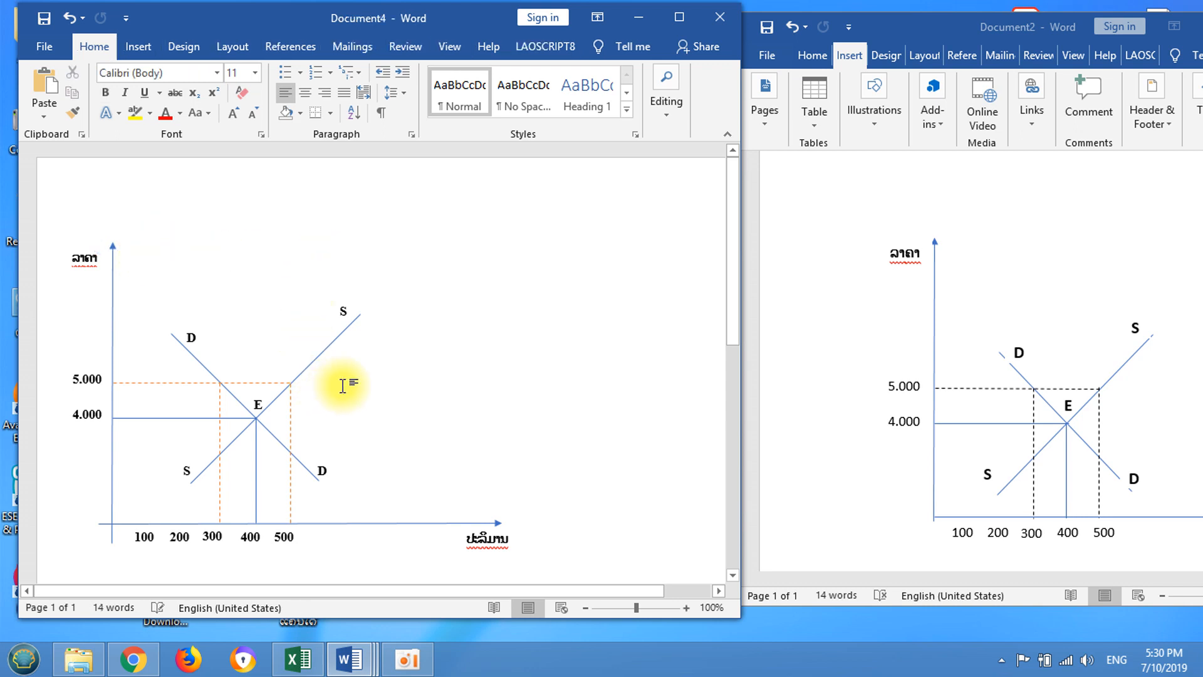
pyautogui.scroll(-1, 348, 384)
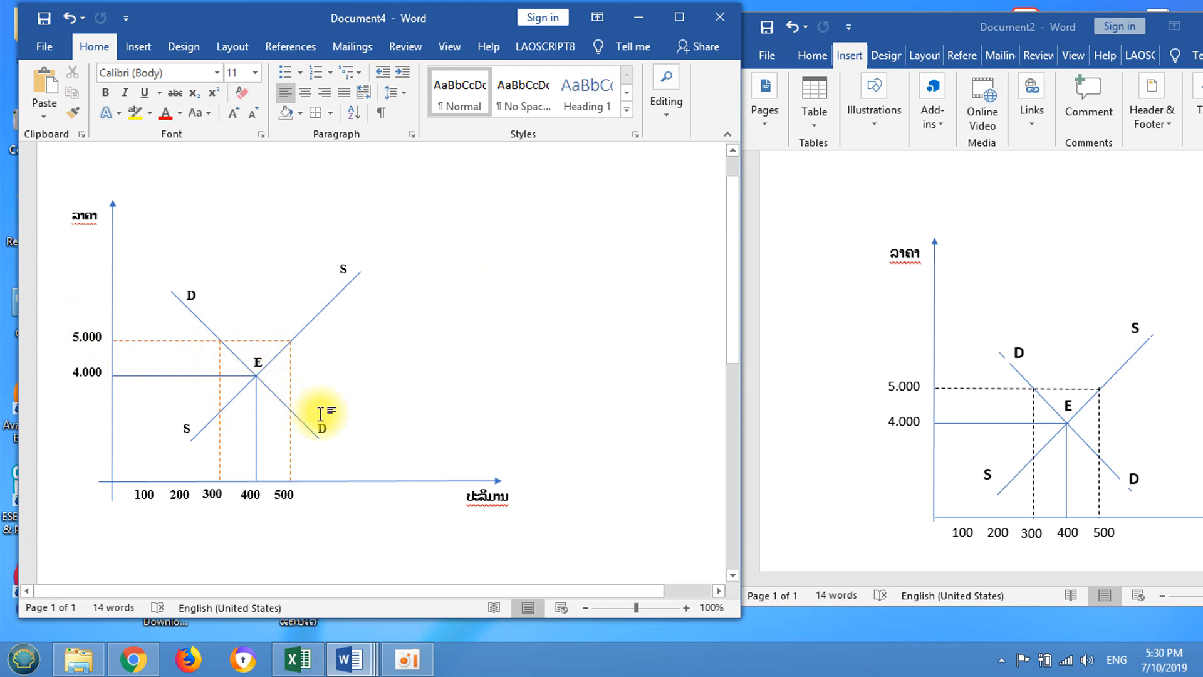
pyautogui.click(116, 296)
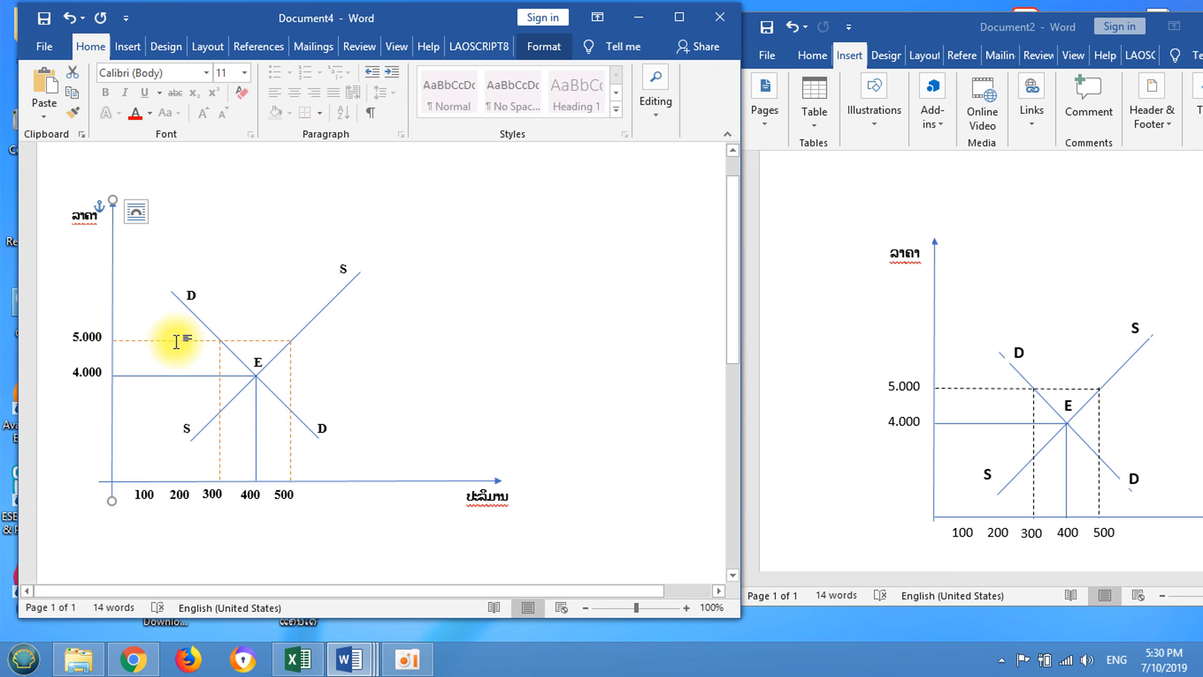
pyautogui.click(181, 341)
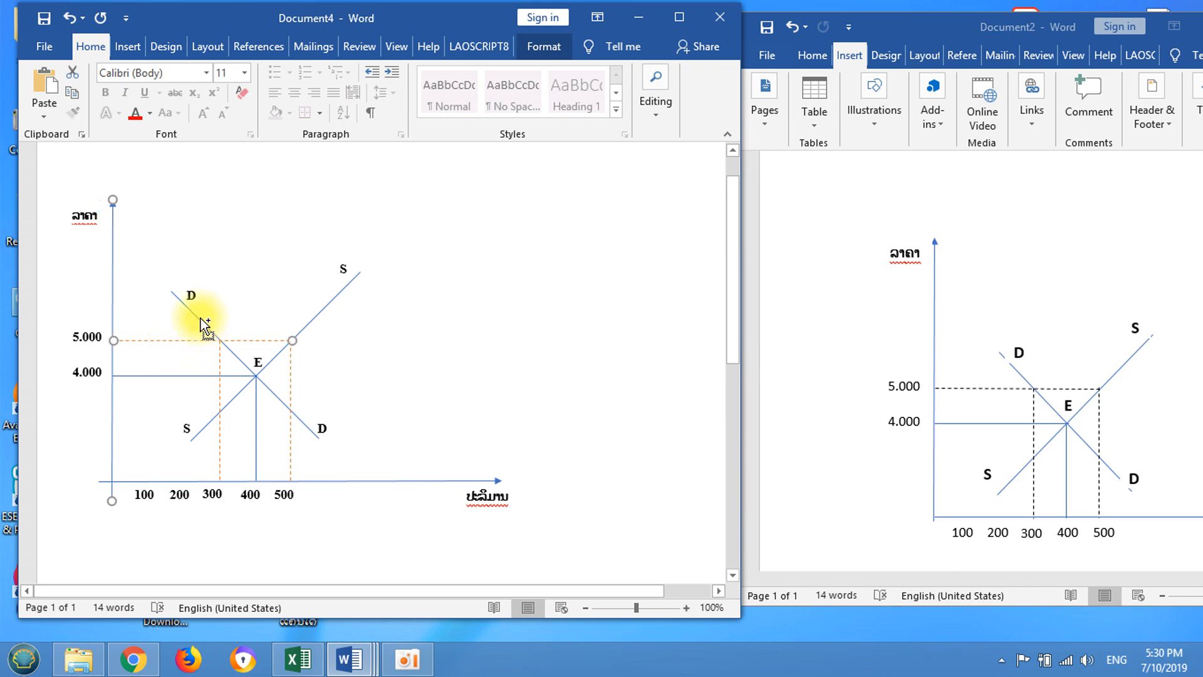
pyautogui.keyDown('shift'); pyautogui.click(200, 324); pyautogui.keyUp('shift')
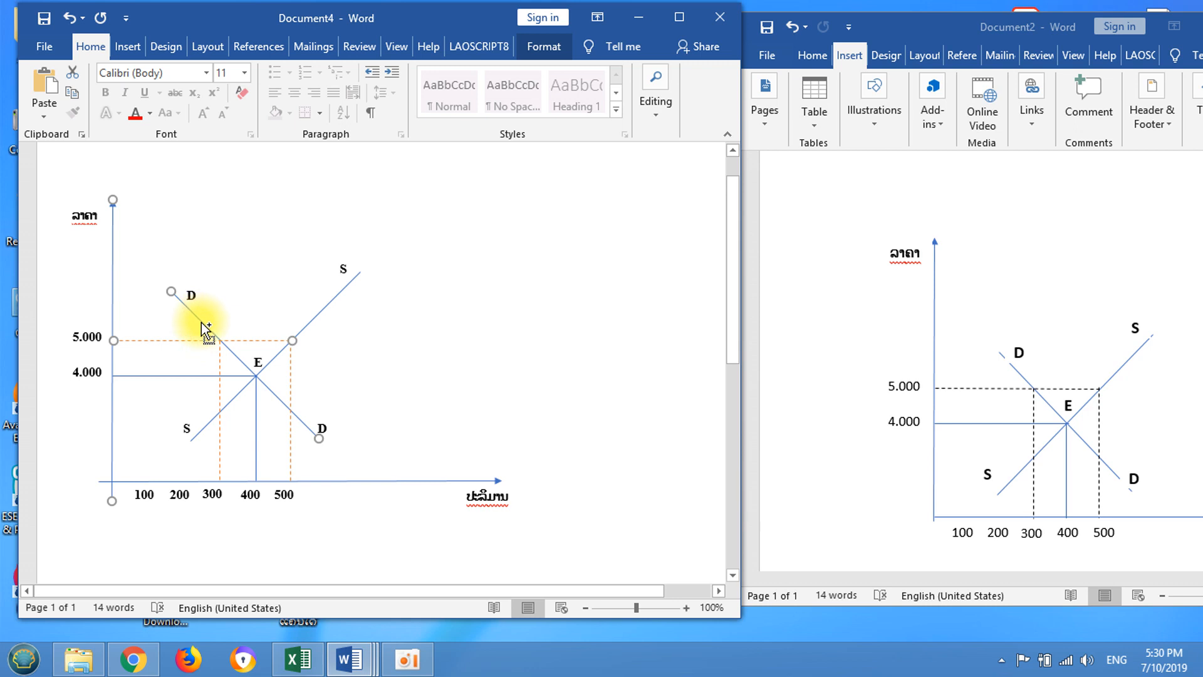
pyautogui.keyDown('shift'); pyautogui.click(321, 315); pyautogui.keyUp('shift')
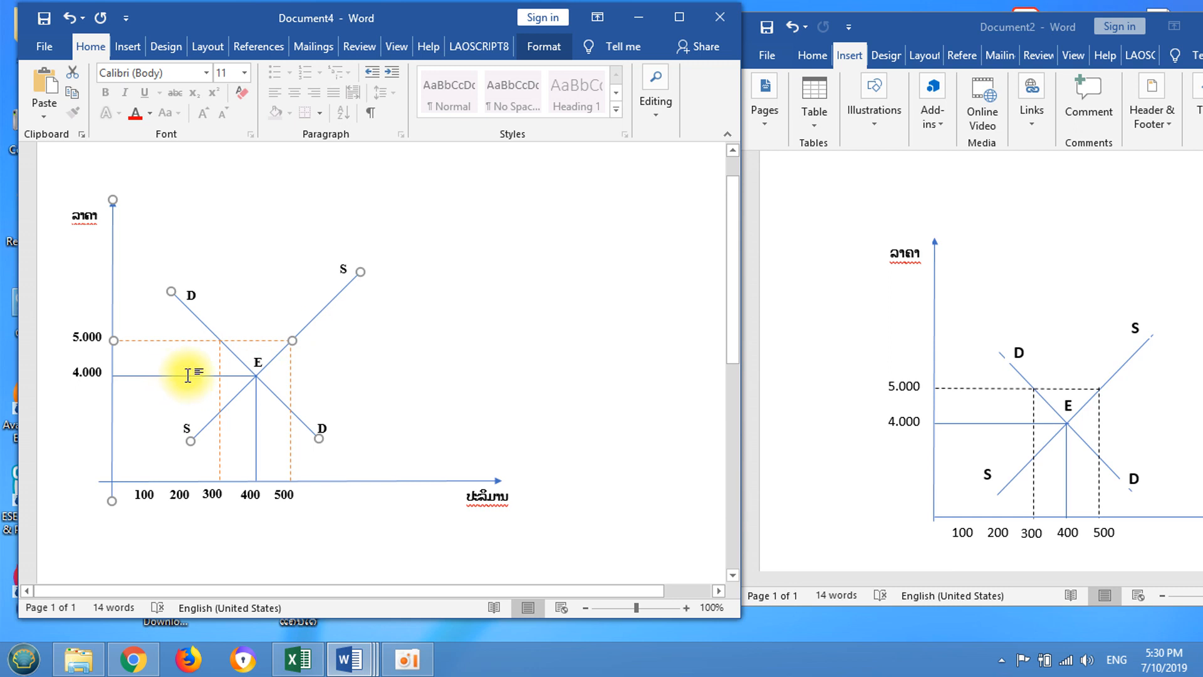
pyautogui.keyDown('shift'); pyautogui.click(167, 377); pyautogui.keyUp('shift')
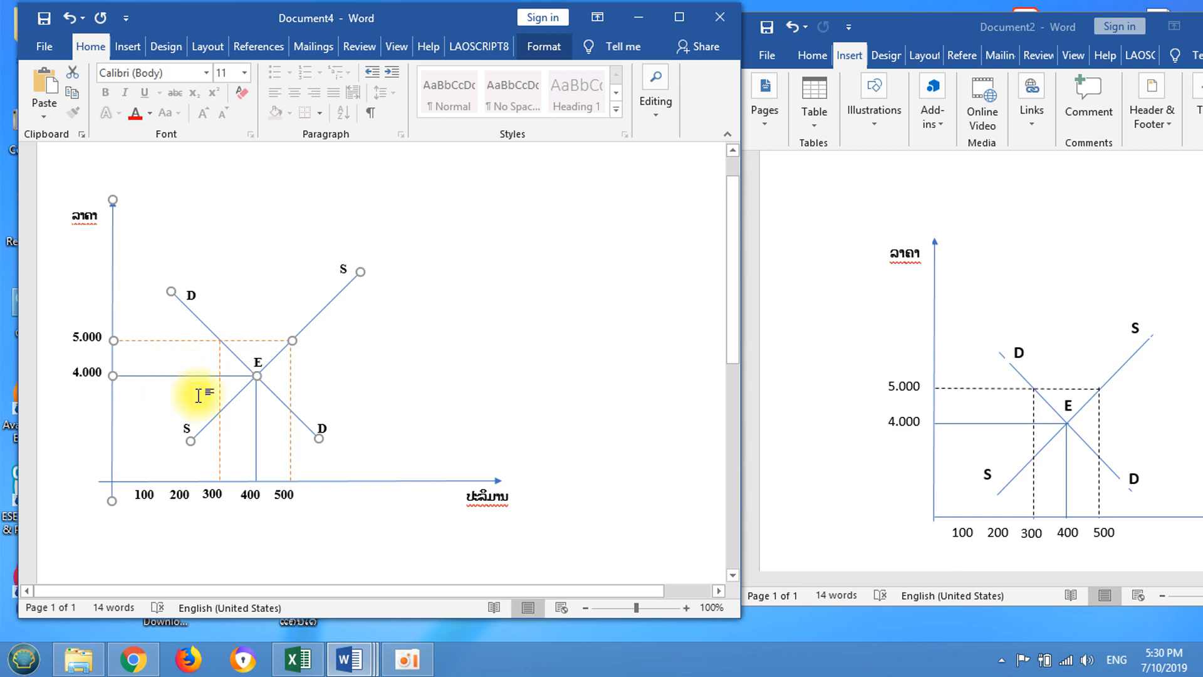
pyautogui.keyDown('shift'); pyautogui.click(257, 433); pyautogui.keyUp('shift')
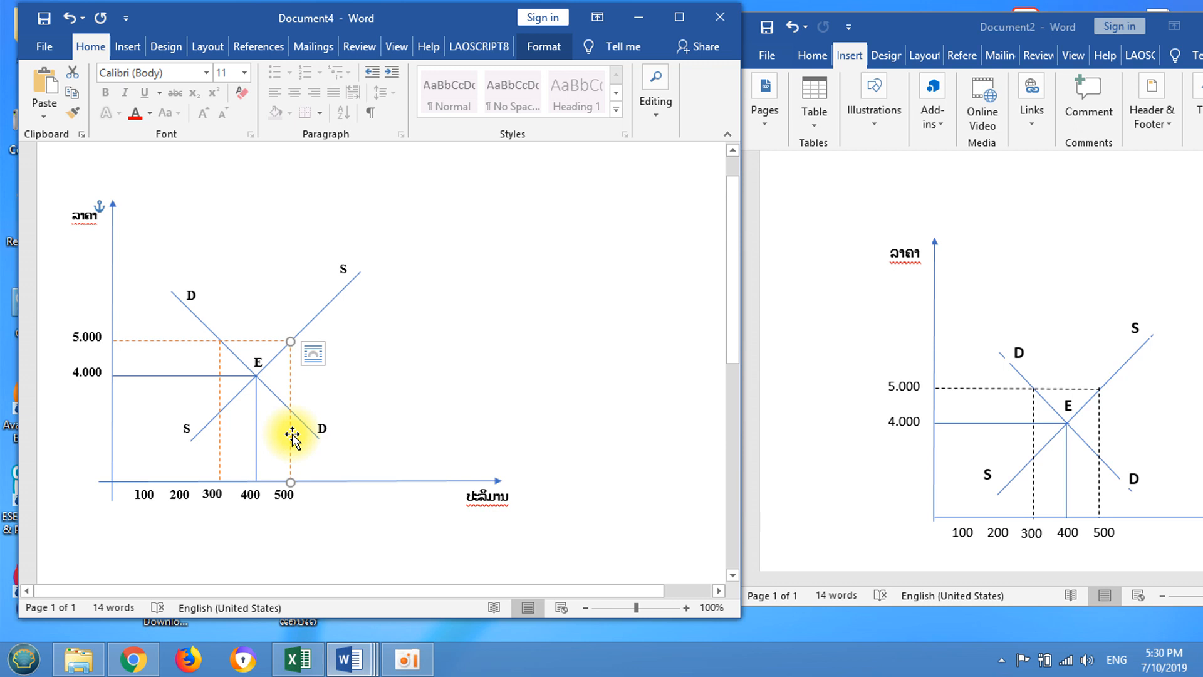
pyautogui.click(480, 362)
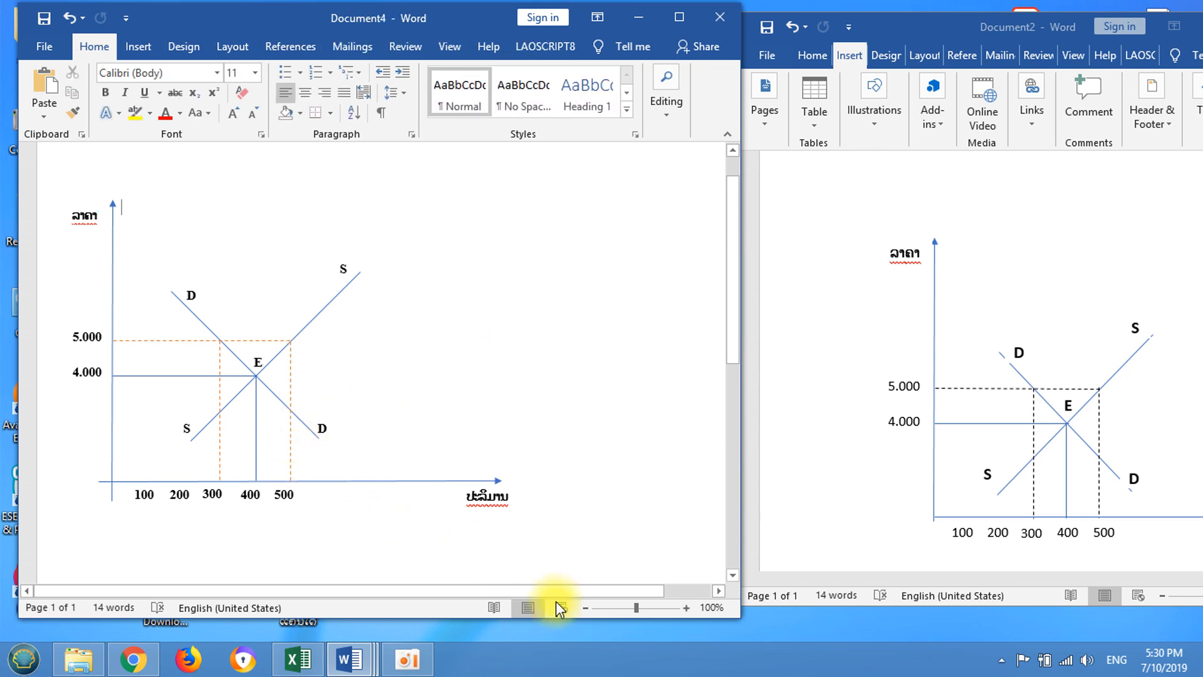
pyautogui.click(407, 659)
pyautogui.click(275, 339)
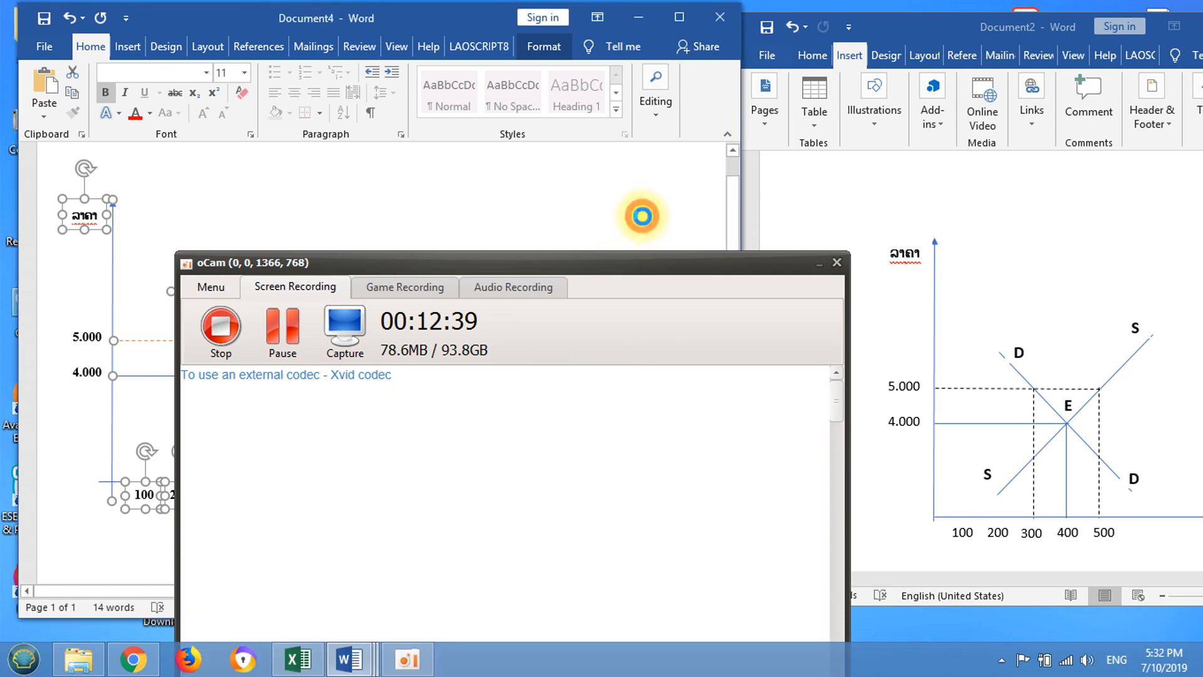
pyautogui.click(818, 263)
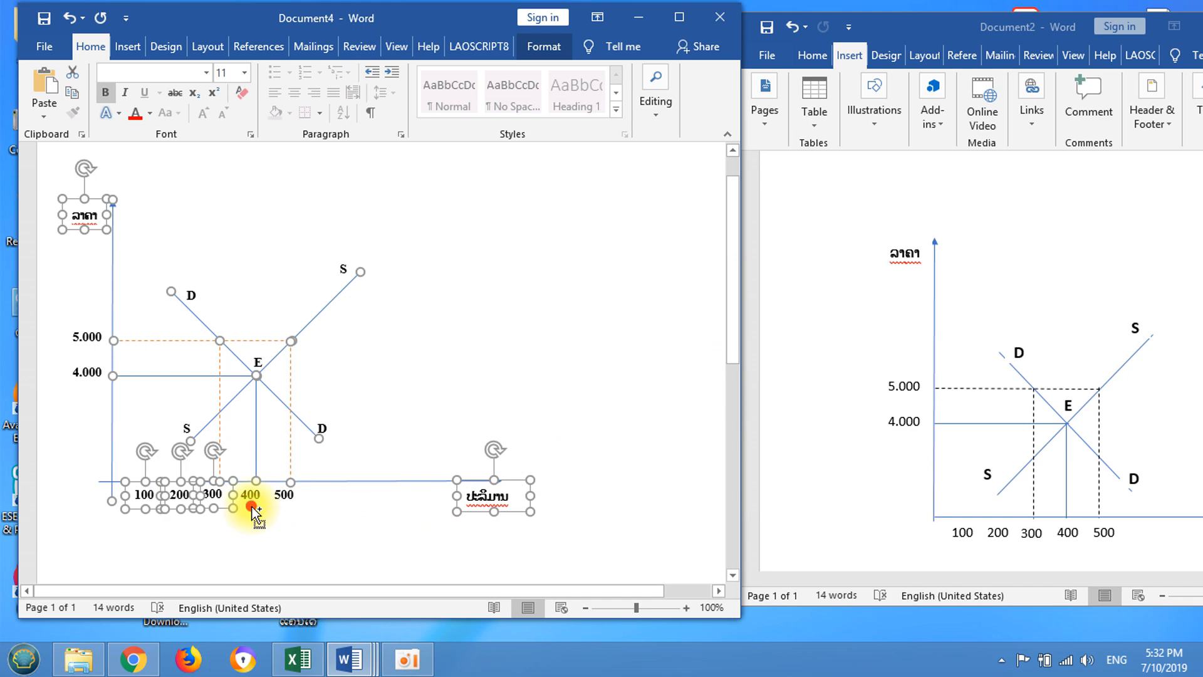
# Add the 400, 500, 4.000 and 5.000 labels to the selected lines and labels, and group the whole selection.
pyautogui.keyDown('shift'); pyautogui.click(252, 505); pyautogui.keyUp('shift')
pyautogui.keyDown('shift'); pyautogui.click(286, 506); pyautogui.keyUp('shift')
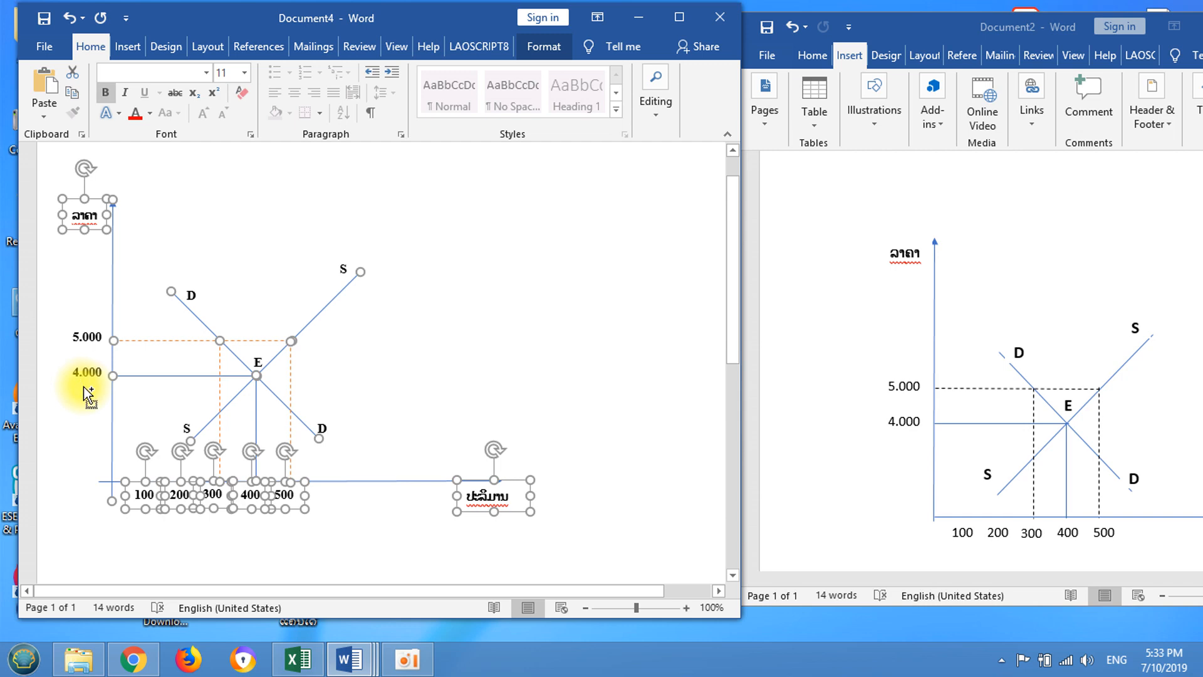
pyautogui.keyDown('shift'); pyautogui.click(88, 394); pyautogui.keyUp('shift')
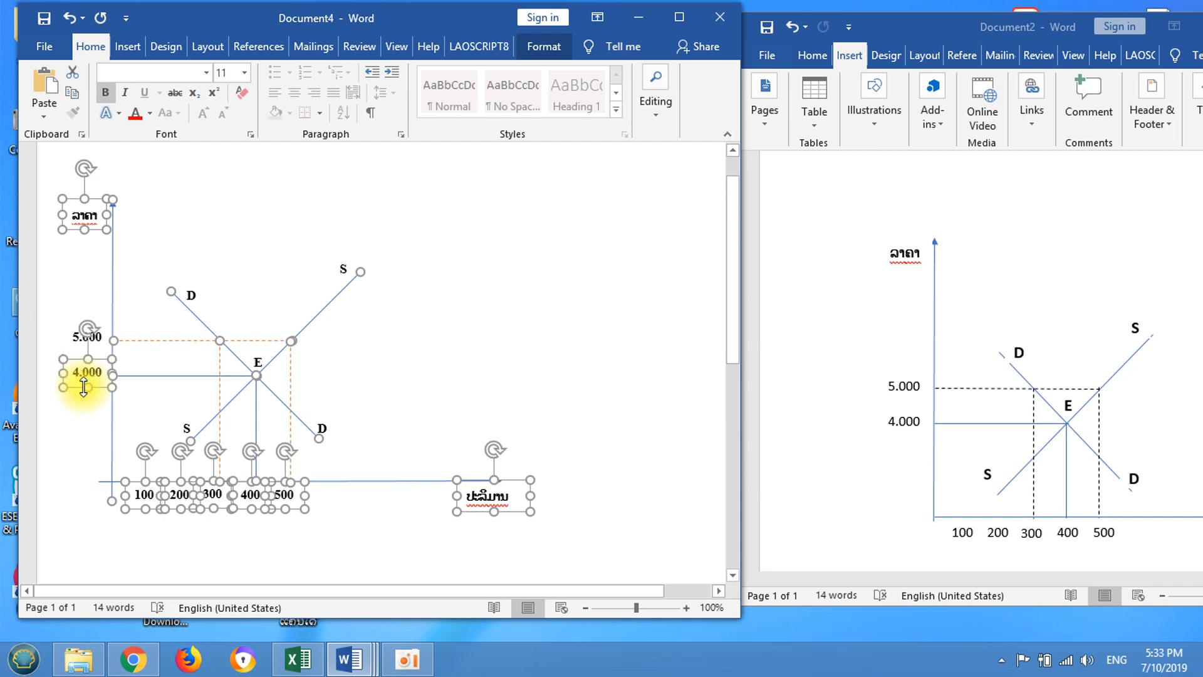
pyautogui.click(70, 331)
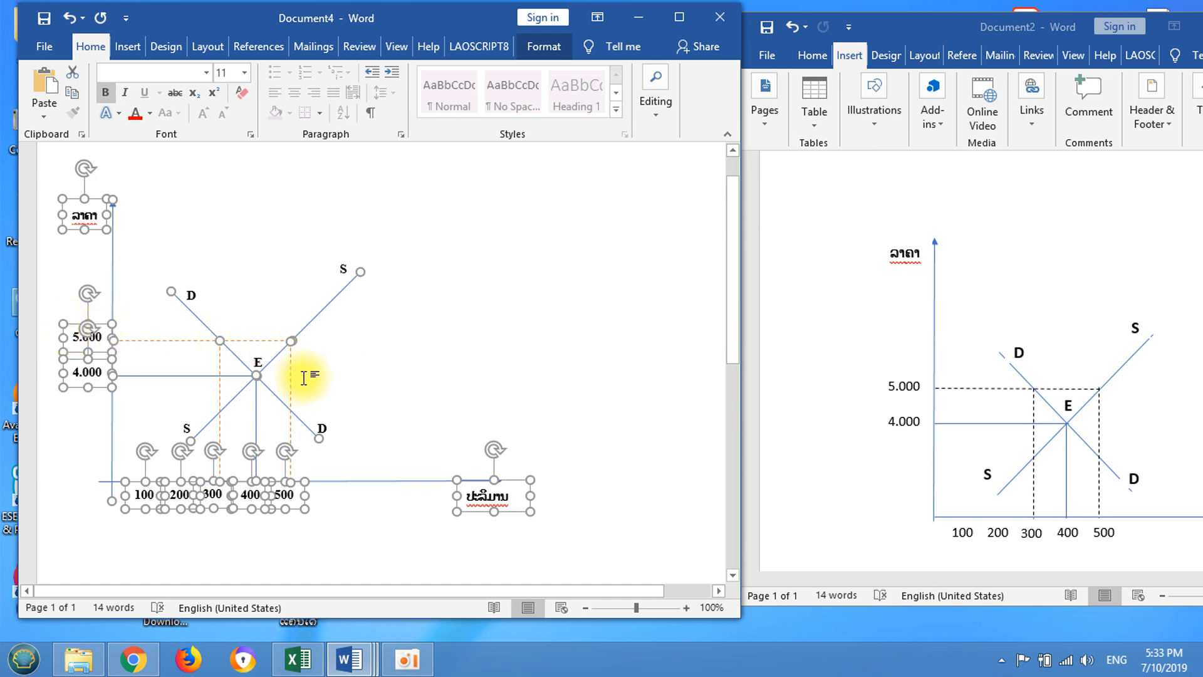
pyautogui.rightClick(251, 364)
pyautogui.moveTo(310, 181)
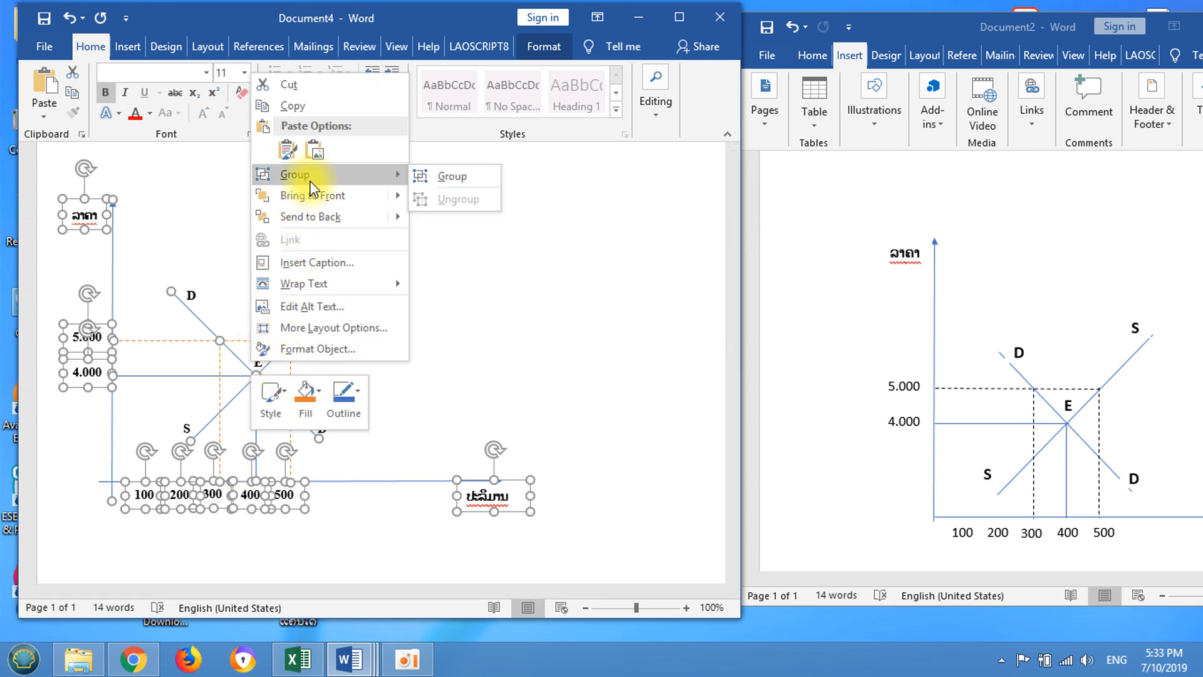
pyautogui.click(435, 179)
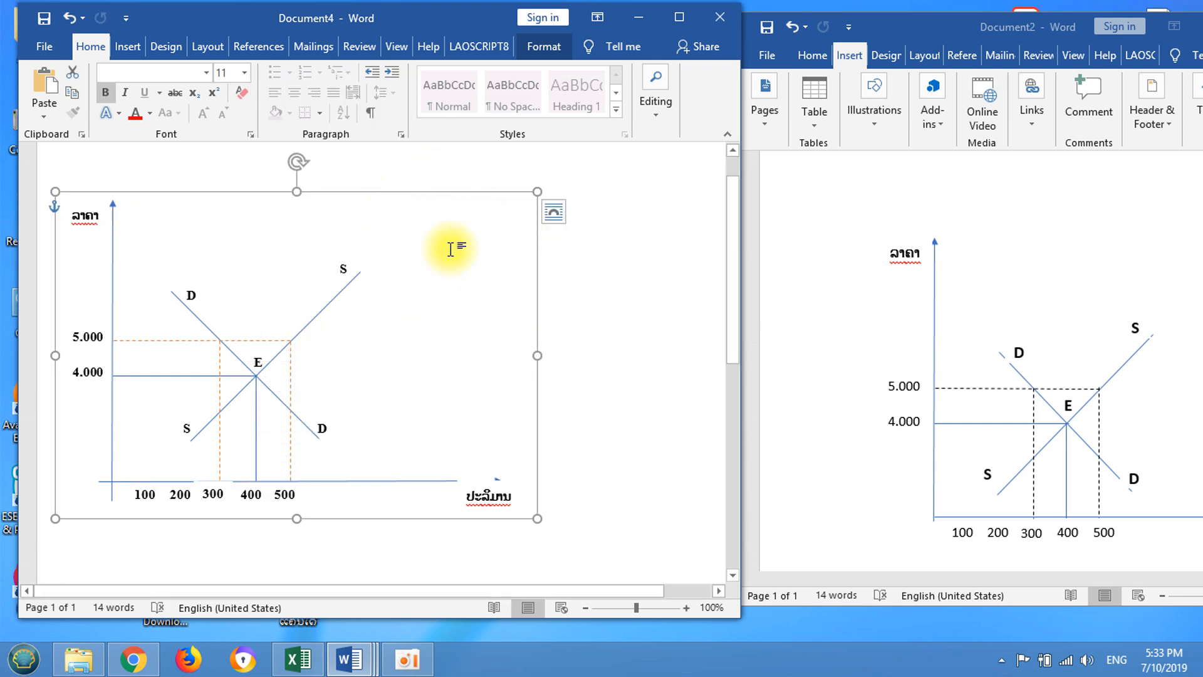
# Try moving the grouped graph toward the page's left edge and undo the move.
pyautogui.moveTo(333, 193); pyautogui.dragTo(284, 196)
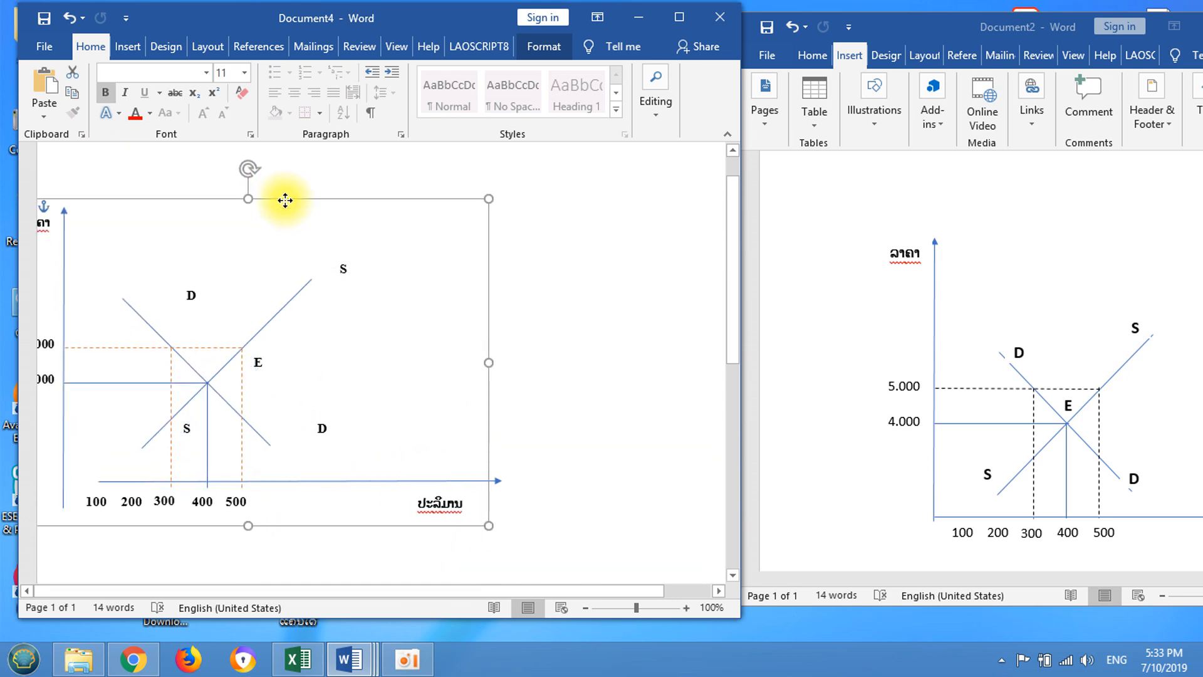
pyautogui.click(260, 365)
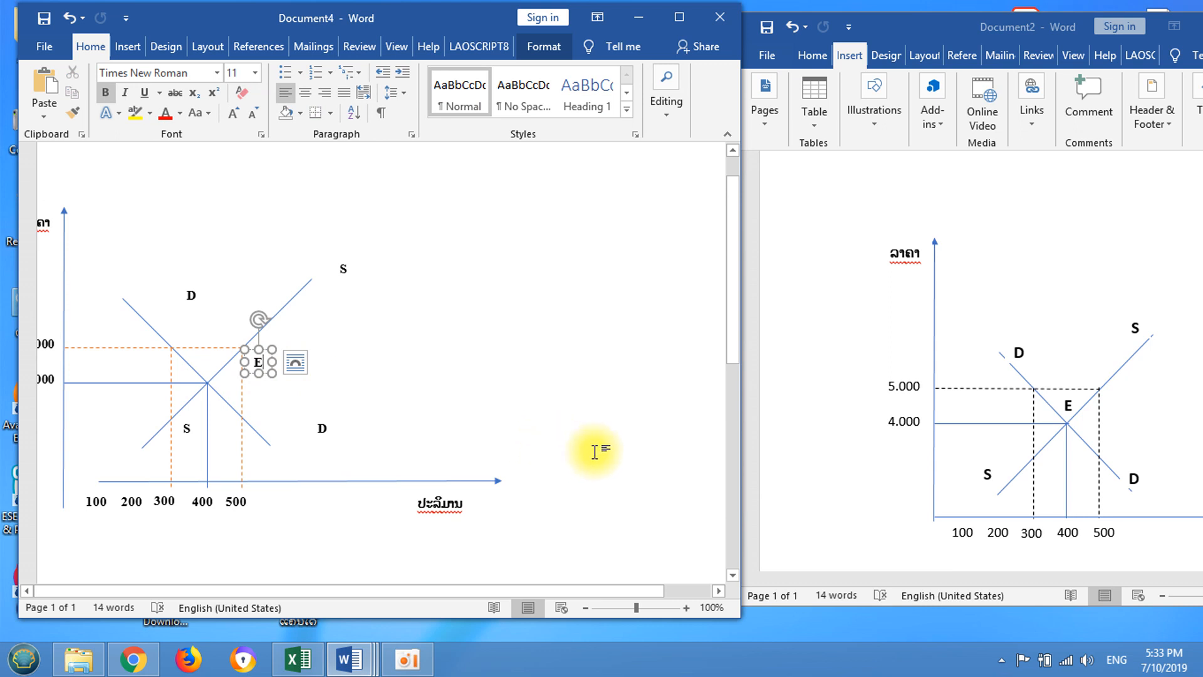
pyautogui.hotkey('ctrl', 'z')
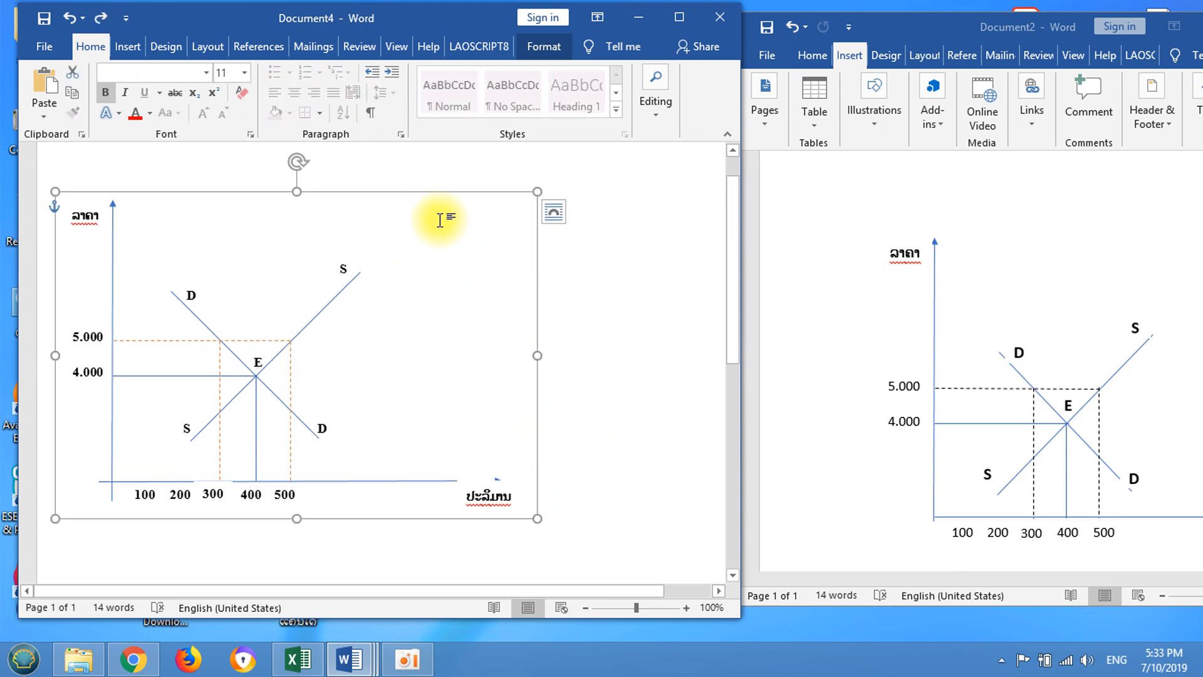
# Ungroup the supply and demand graph into its separate lines and labels.
pyautogui.rightClick(441, 219)
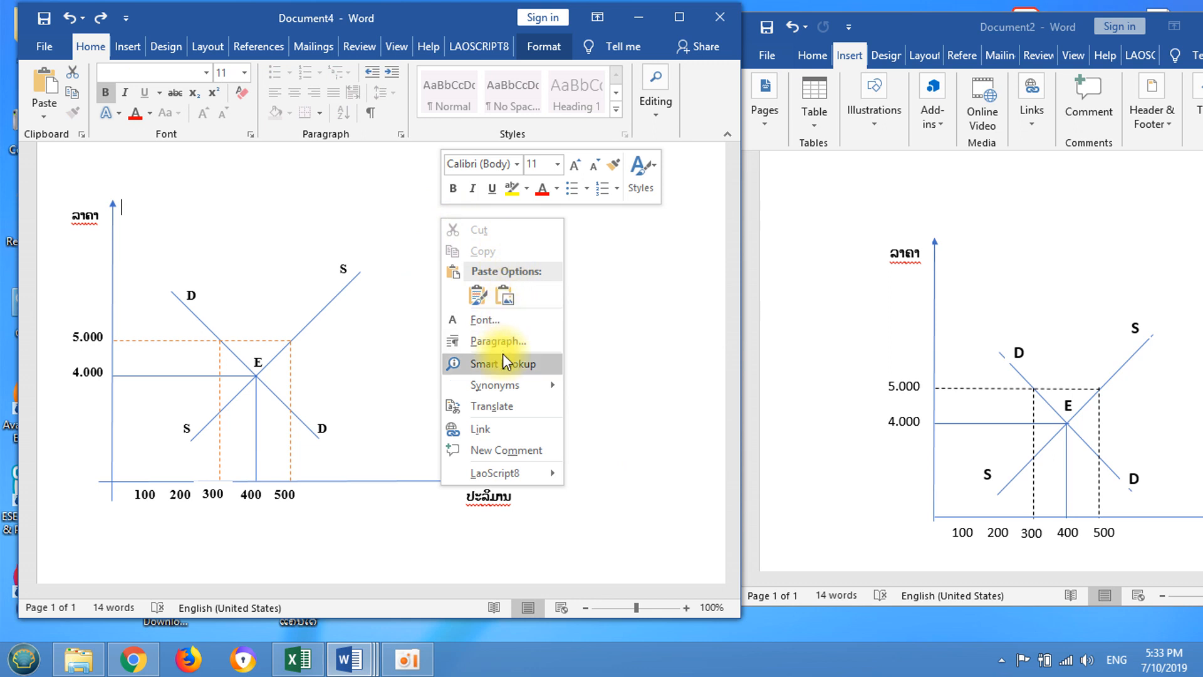
pyautogui.click(668, 342)
pyautogui.click(491, 493)
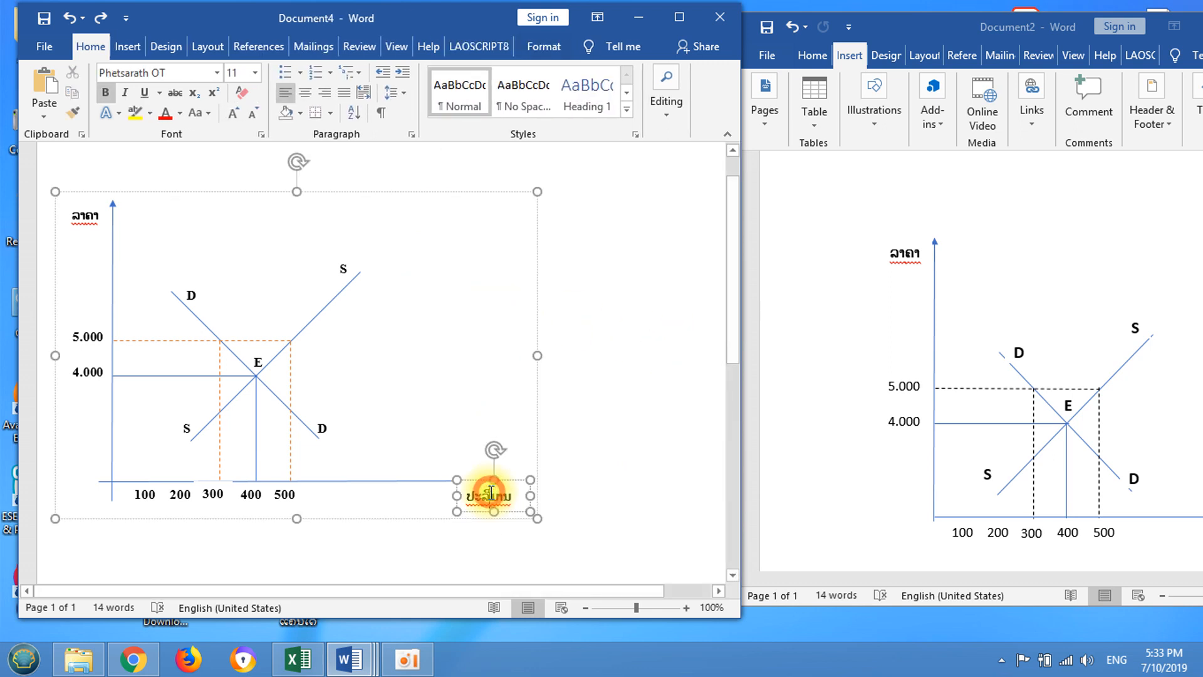
pyautogui.rightClick(518, 192)
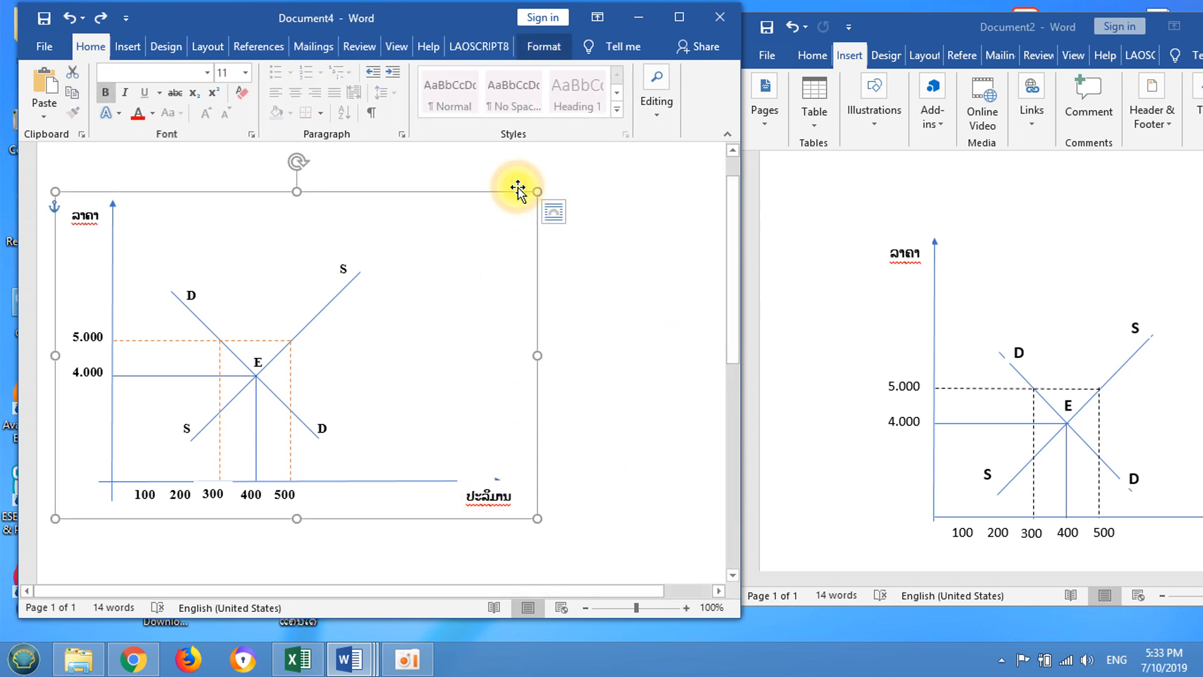
pyautogui.click(702, 313)
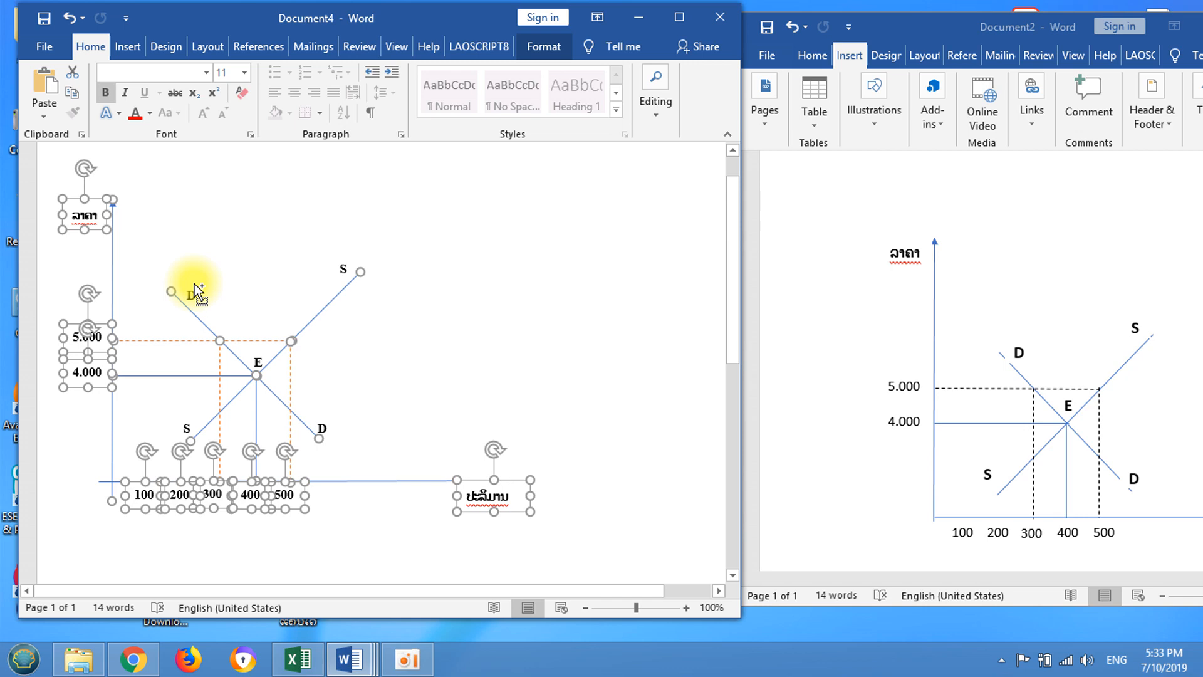
# Add both D labels, both S labels and the E label to the selected shapes, and group the whole selection.
pyautogui.keyDown('shift'); pyautogui.click(194, 293); pyautogui.keyUp('shift')
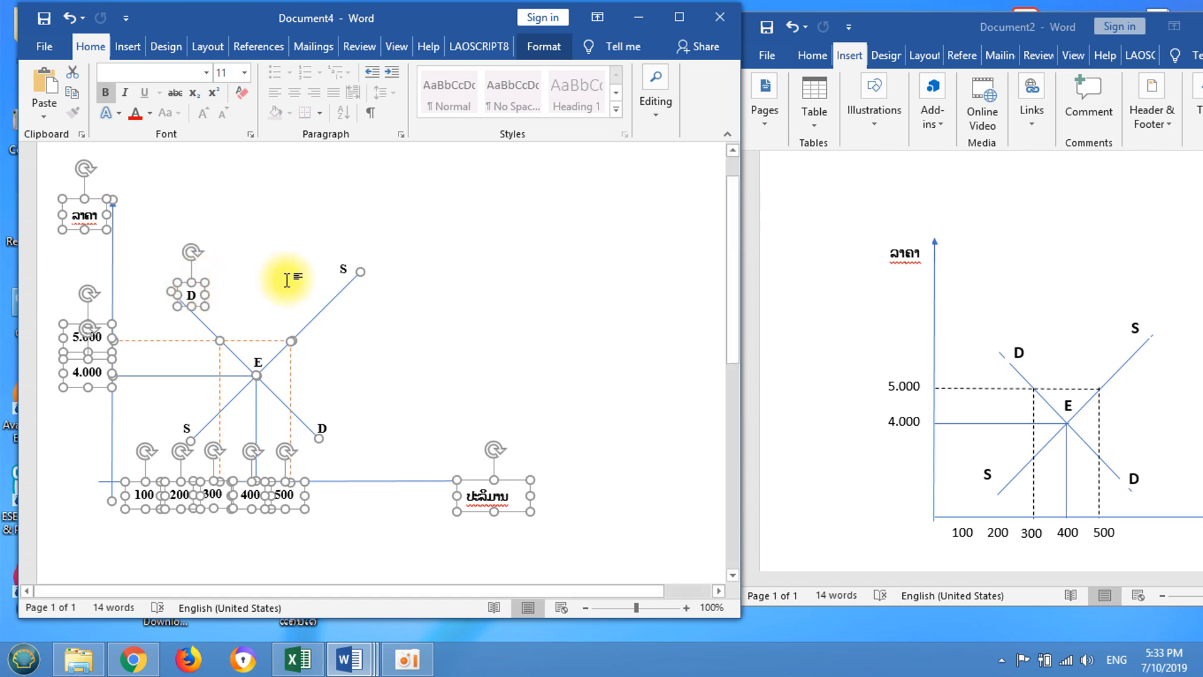
pyautogui.keyDown('shift'); pyautogui.click(342, 262); pyautogui.keyUp('shift')
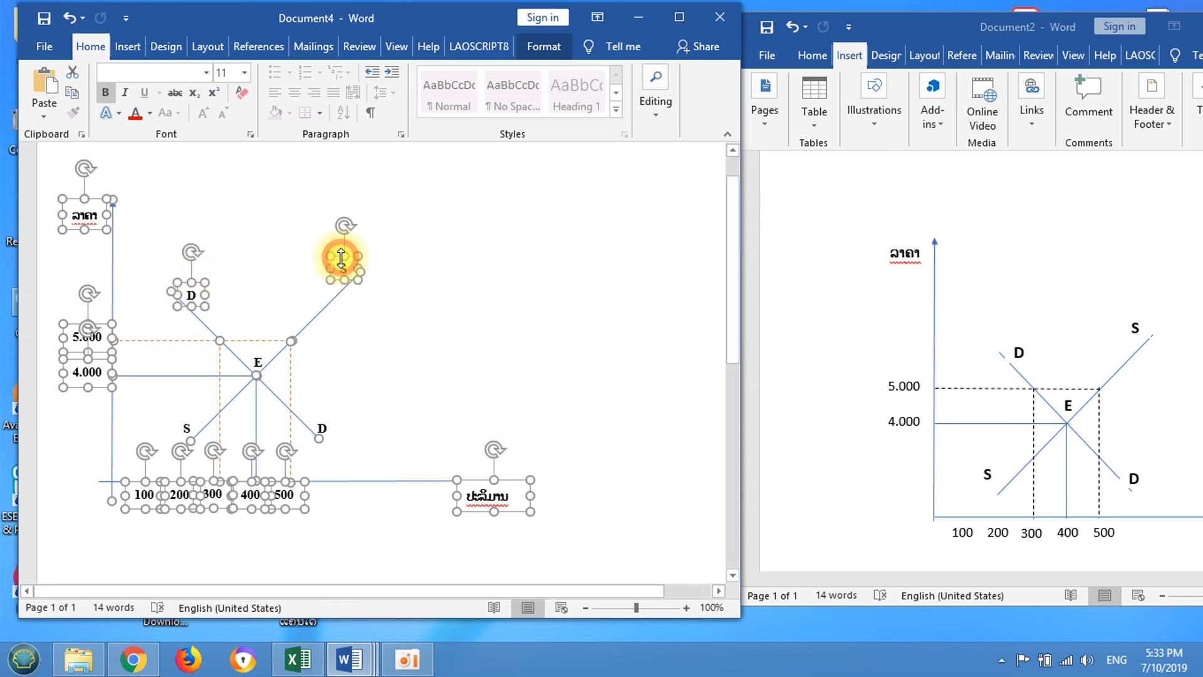
pyautogui.keyDown('shift'); pyautogui.click(261, 356); pyautogui.keyUp('shift')
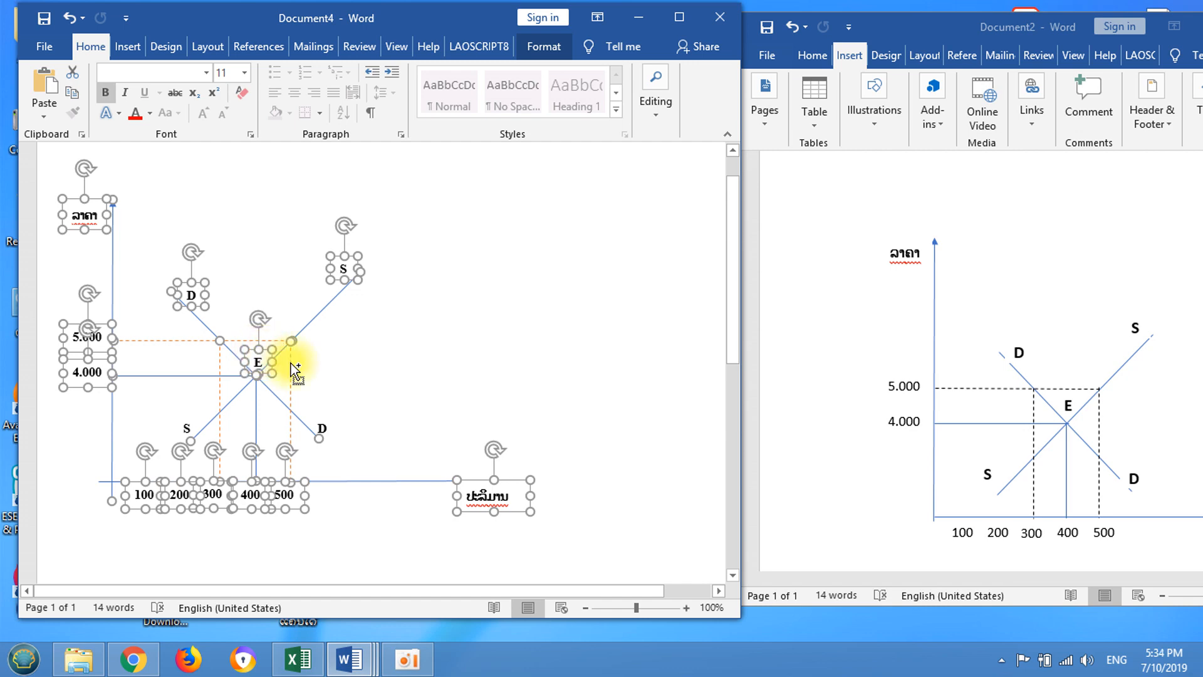
pyautogui.keyDown('shift'); pyautogui.click(323, 421); pyautogui.keyUp('shift')
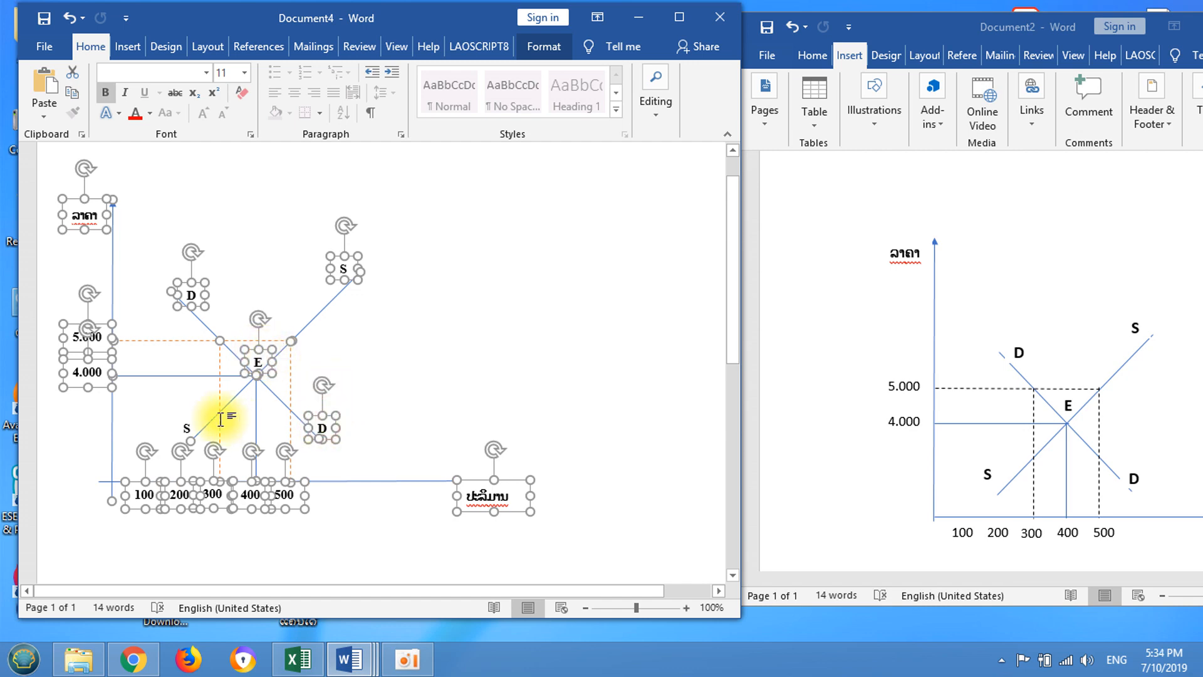
pyautogui.keyDown('shift'); pyautogui.click(185, 422); pyautogui.keyUp('shift')
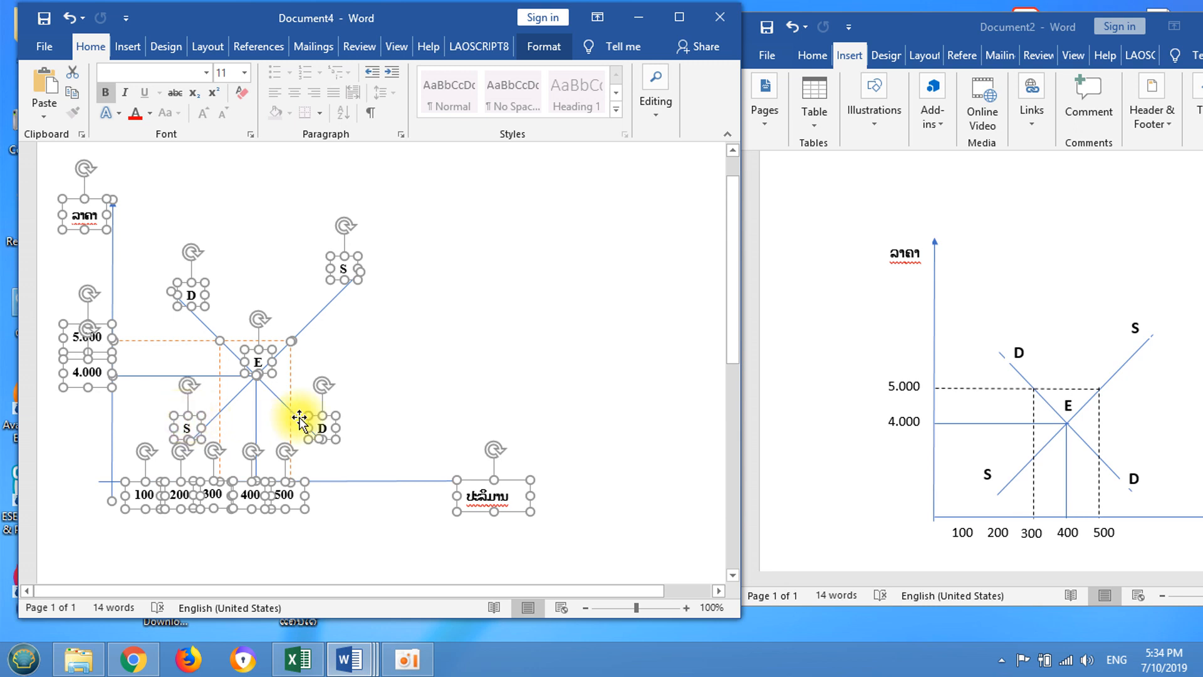
pyautogui.rightClick(264, 350)
pyautogui.moveTo(326, 445)
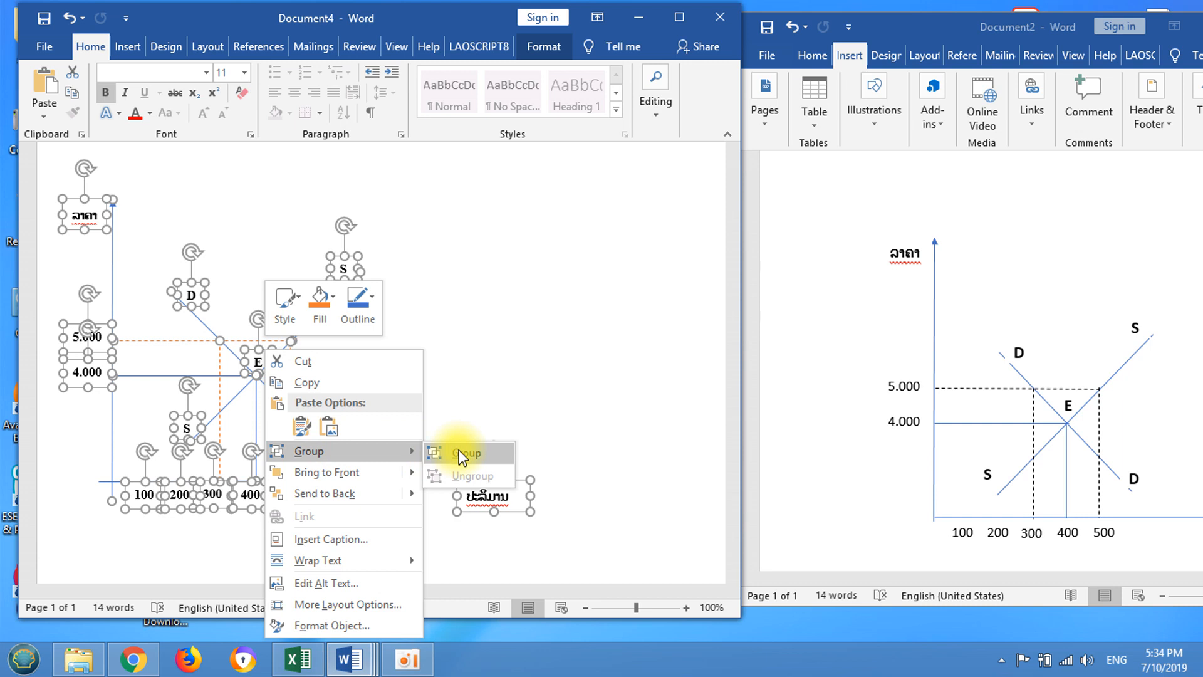
pyautogui.click(480, 452)
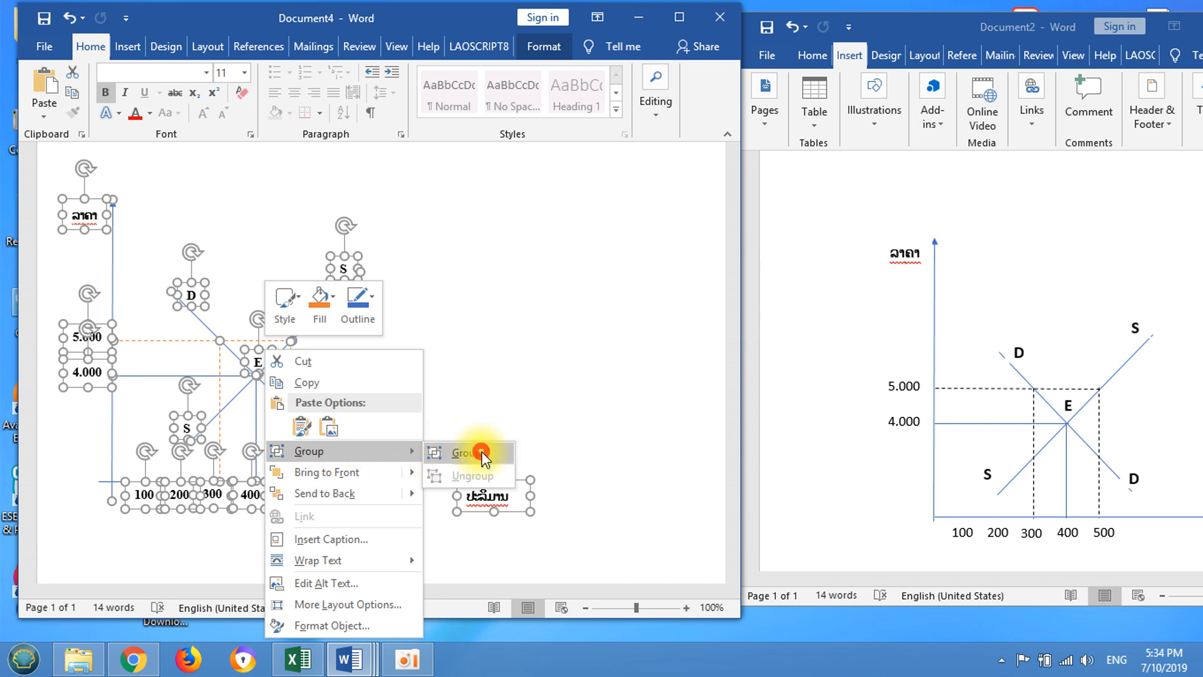
pyautogui.click(582, 415)
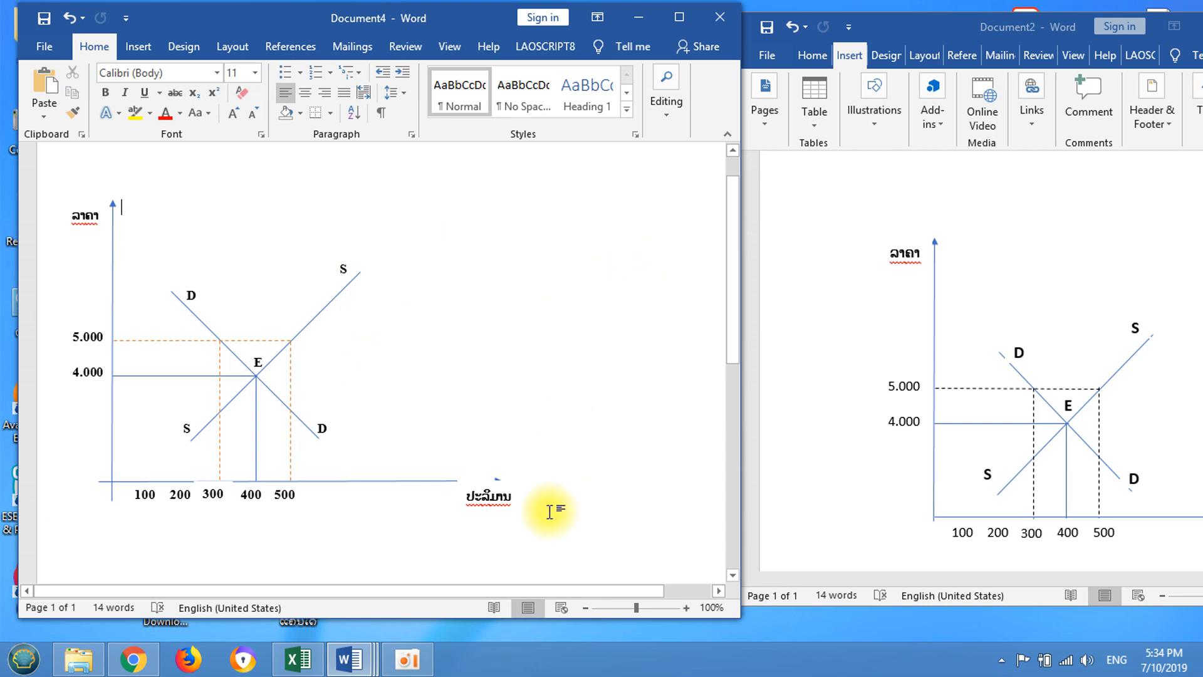
# Try moving the grouped graph down and toward the page's right edge, and undo the move.
pyautogui.click(479, 495)
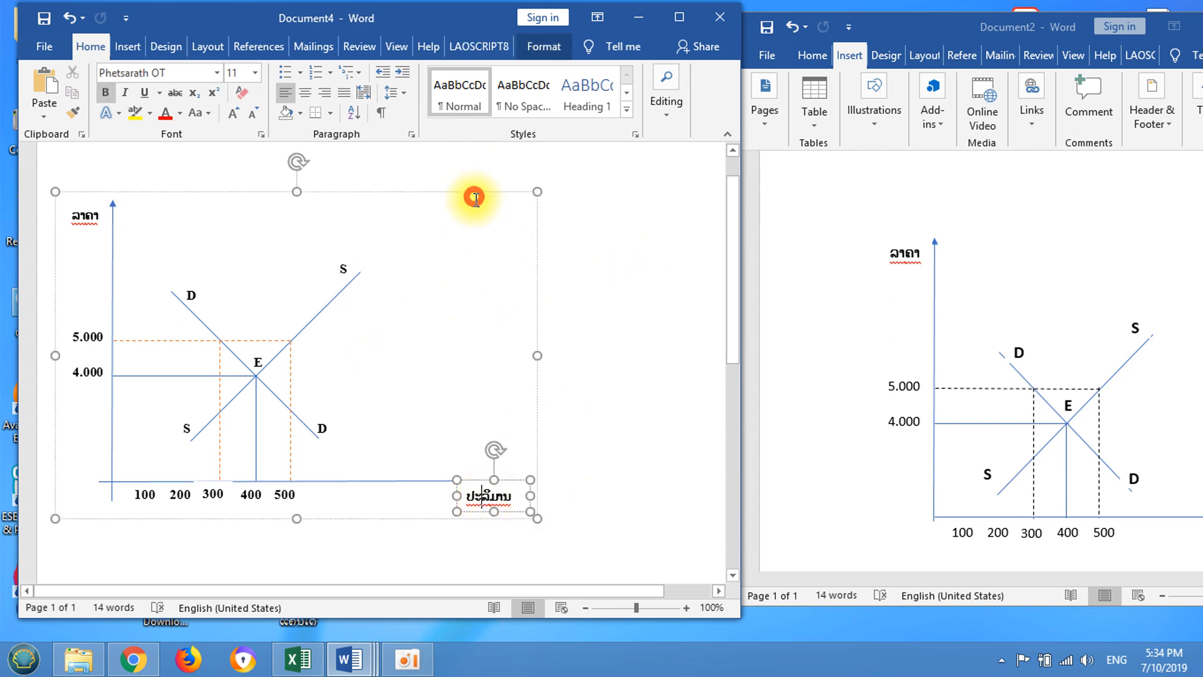
pyautogui.click(514, 251)
pyautogui.scroll(-2, 449, 371)
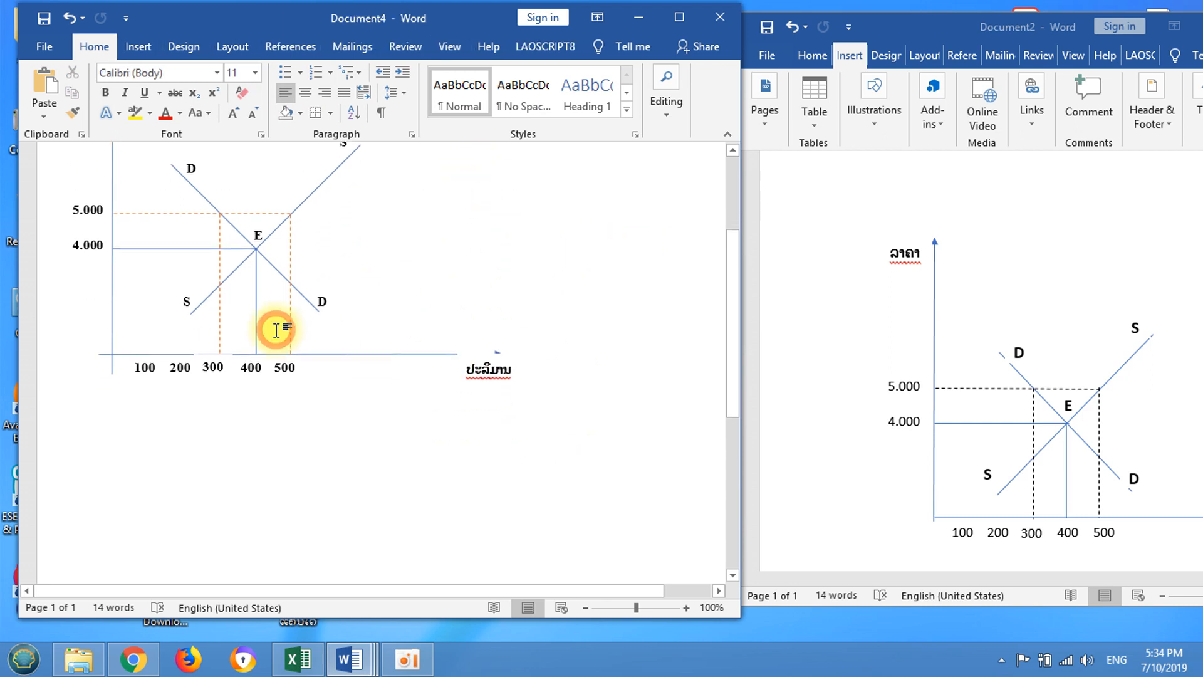
pyautogui.click(305, 351)
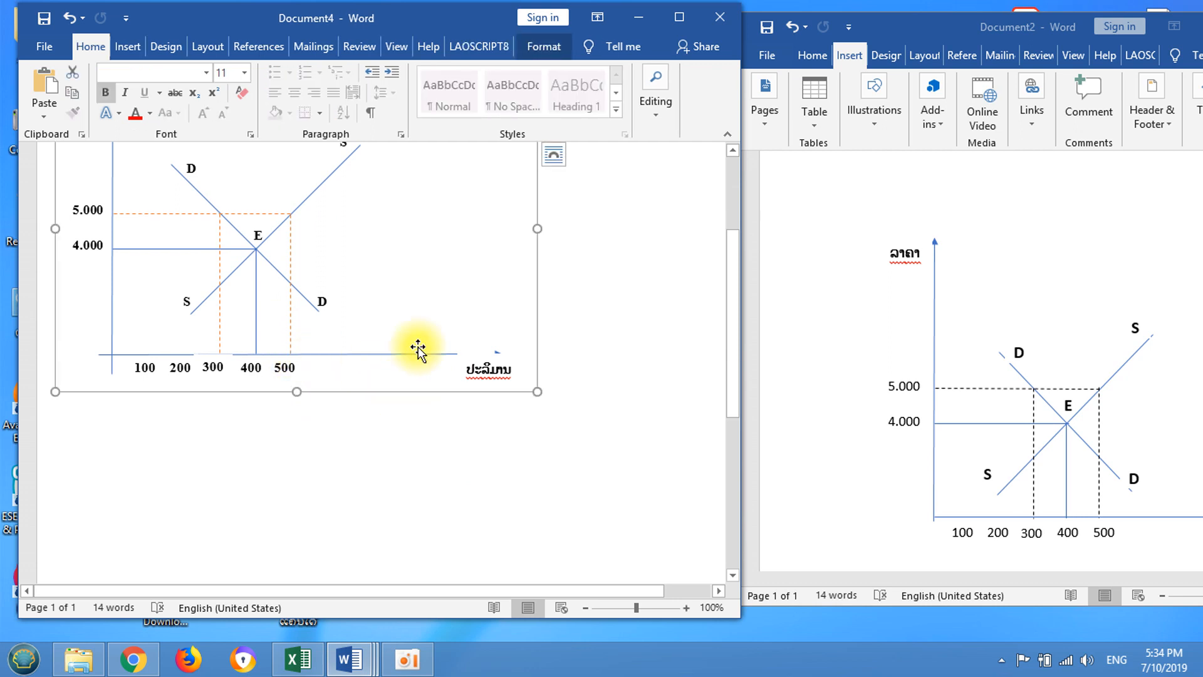
pyautogui.scroll(2, 418, 349)
pyautogui.click(438, 312)
pyautogui.click(305, 336)
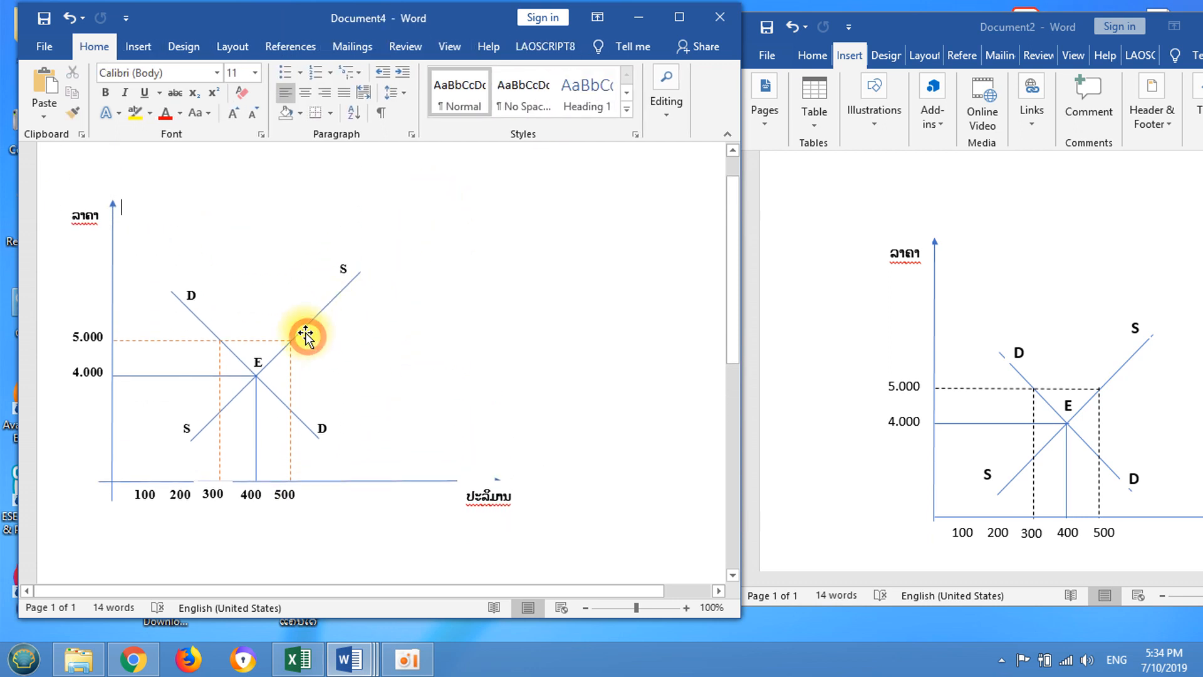
pyautogui.click(111, 205)
pyautogui.moveTo(122, 194); pyautogui.dragTo(214, 298)
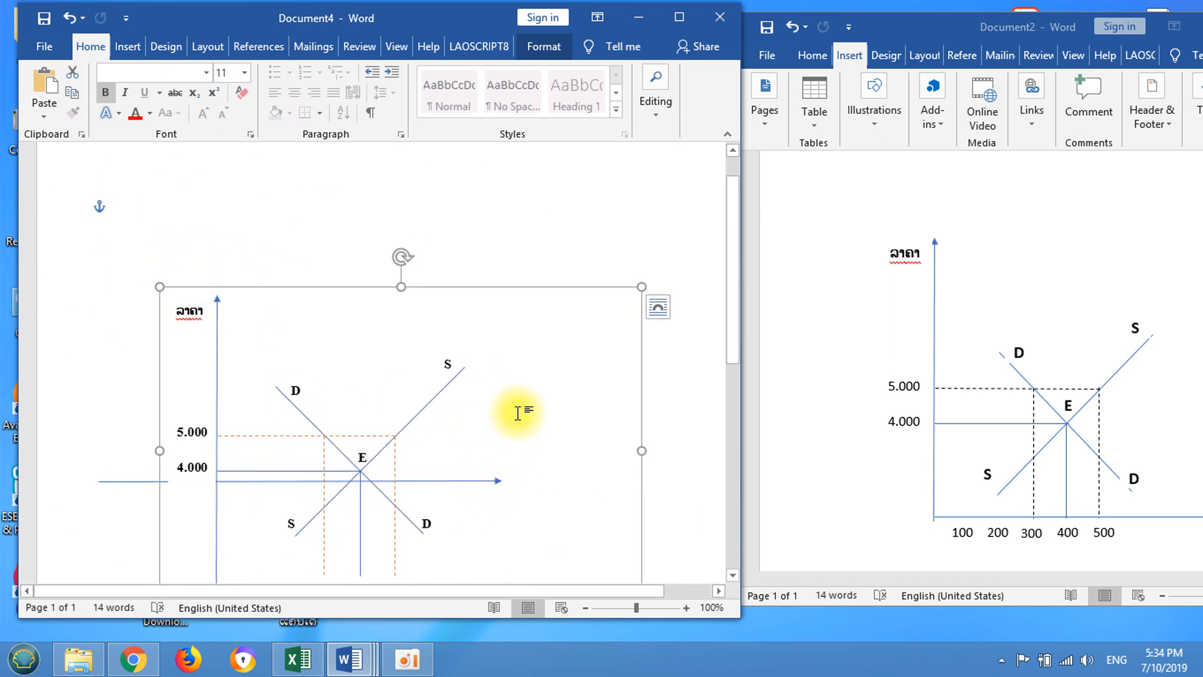
pyautogui.hotkey('ctrl', 'z')
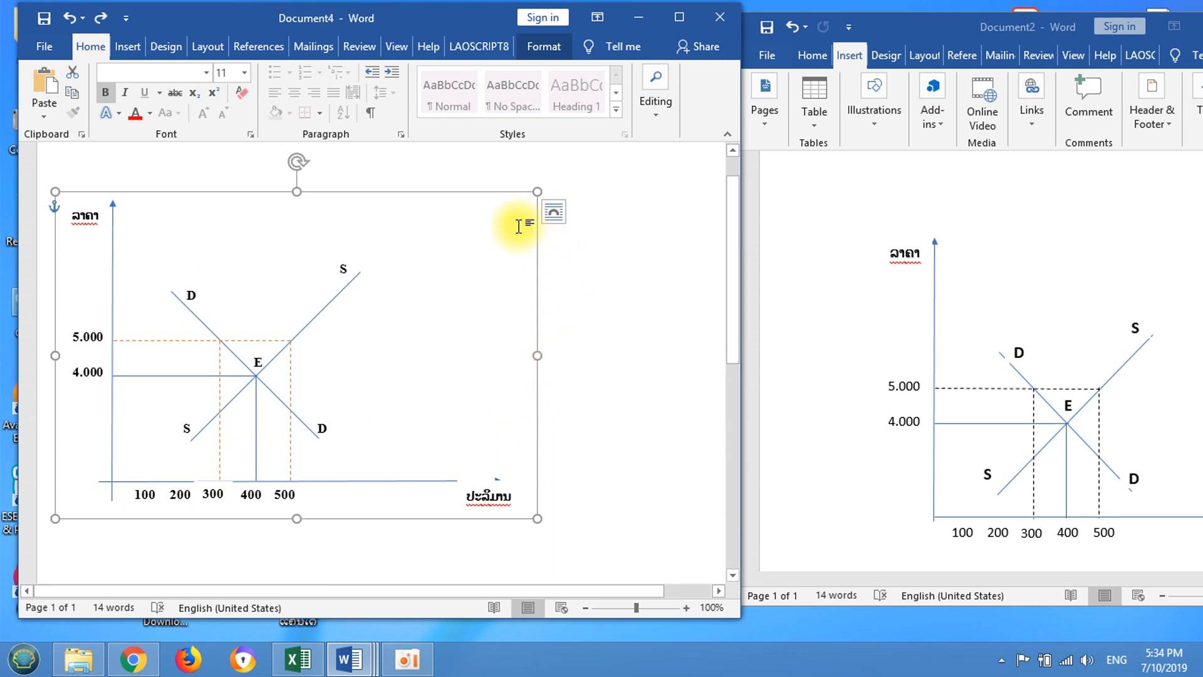
# Ungroup the graph, add the horizontal axis arrow to the selection, and group all the shapes again.
pyautogui.rightClick(468, 195)
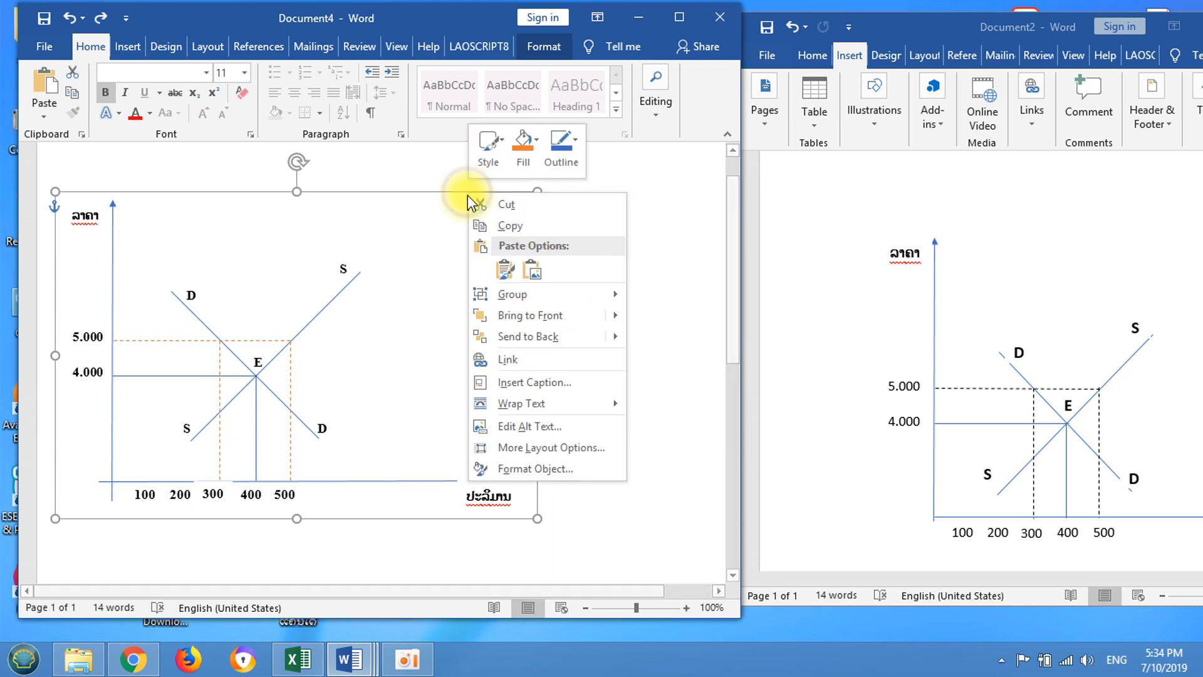
pyautogui.moveTo(540, 295)
pyautogui.click(689, 327)
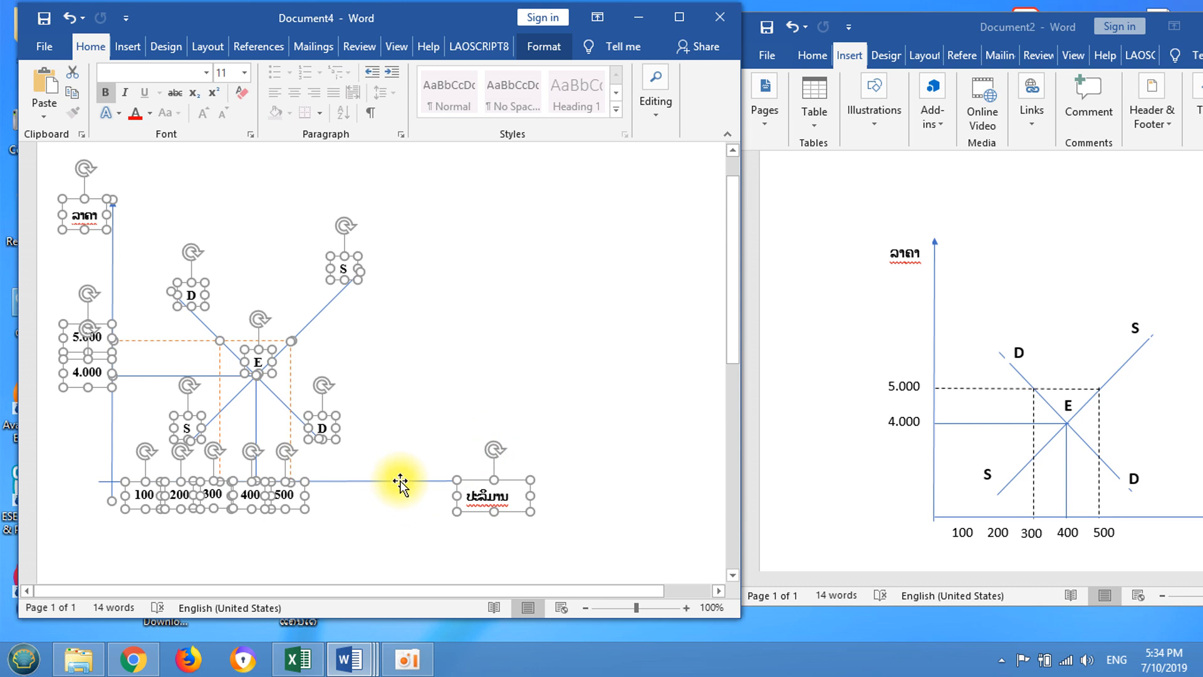
pyautogui.keyDown('shift'); pyautogui.click(400, 482); pyautogui.keyUp('shift')
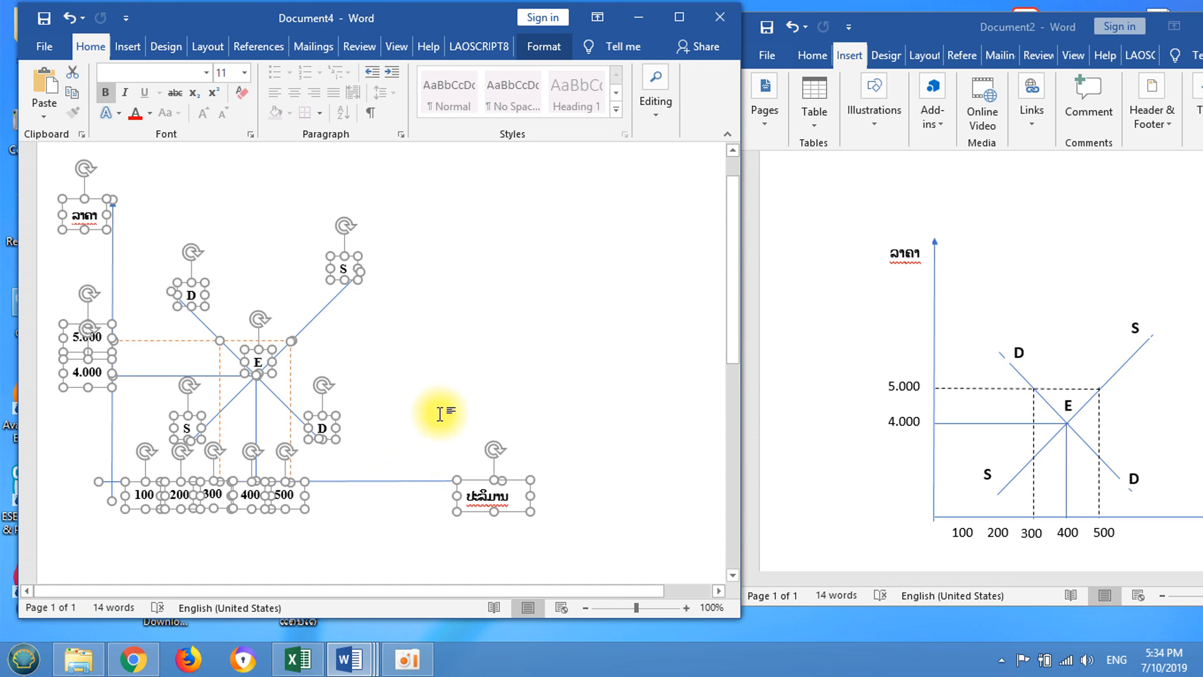
pyautogui.rightClick(351, 276)
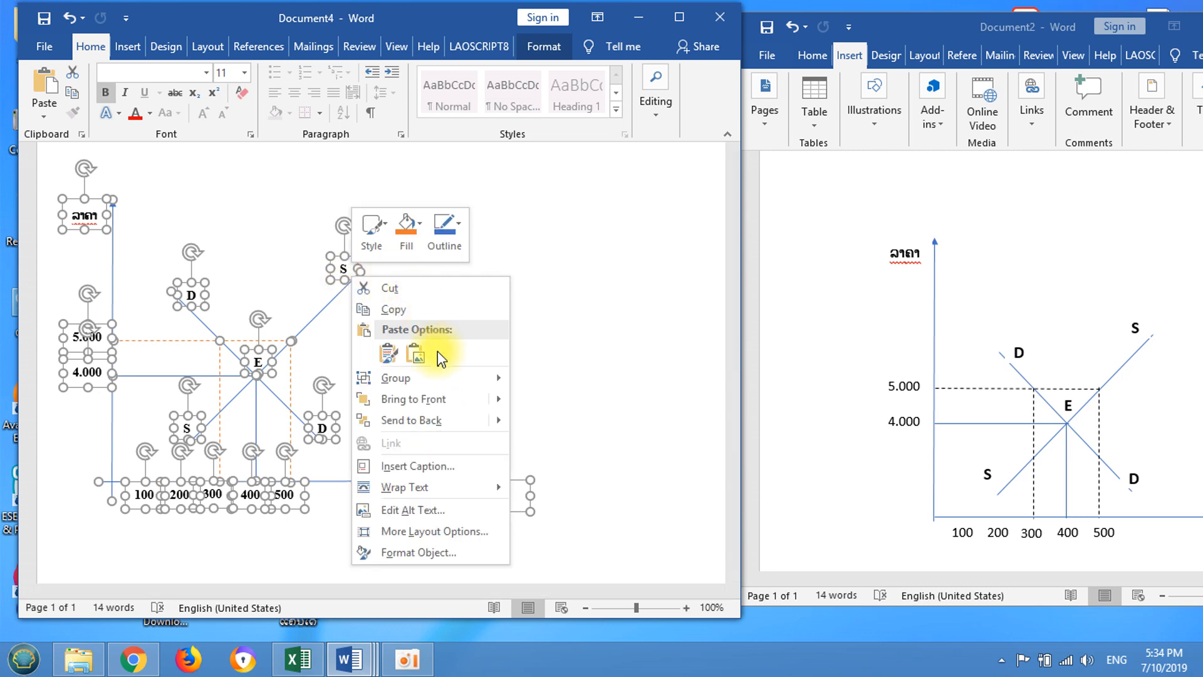
pyautogui.moveTo(415, 382)
pyautogui.click(529, 379)
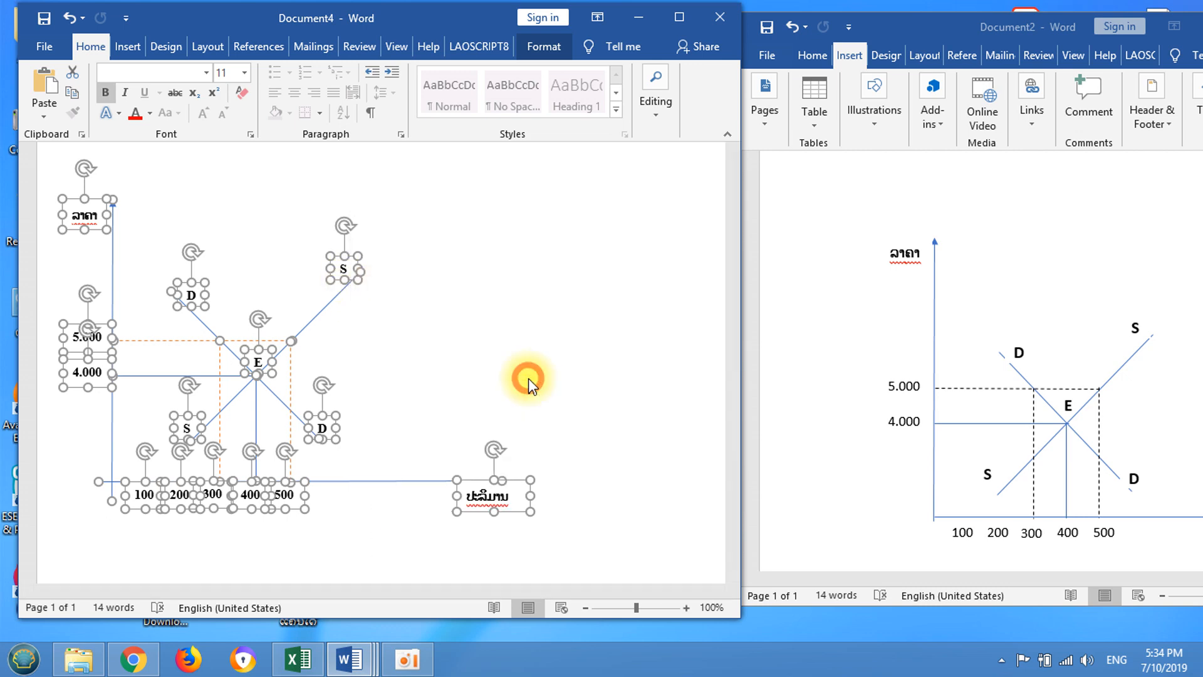
# Move the grouped graph slightly down and toward the page's right edge.
pyautogui.moveTo(459, 193); pyautogui.dragTo(491, 220)
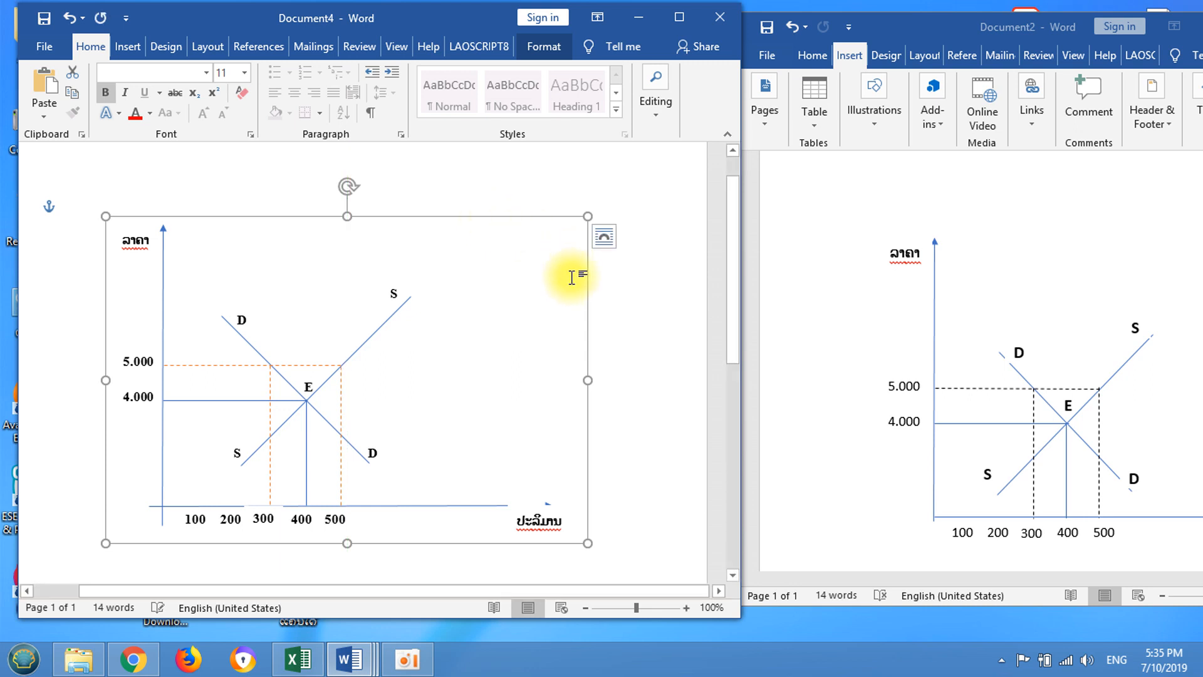
pyautogui.scroll(-3, 581, 282)
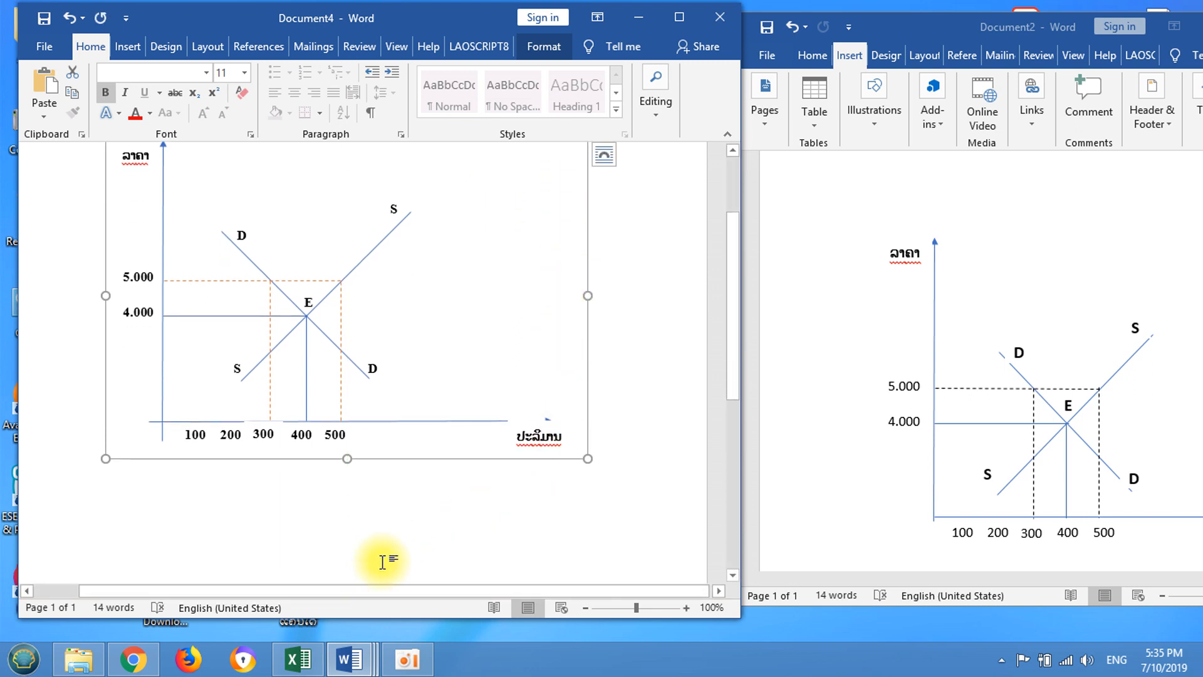
pyautogui.scroll(2, 437, 521)
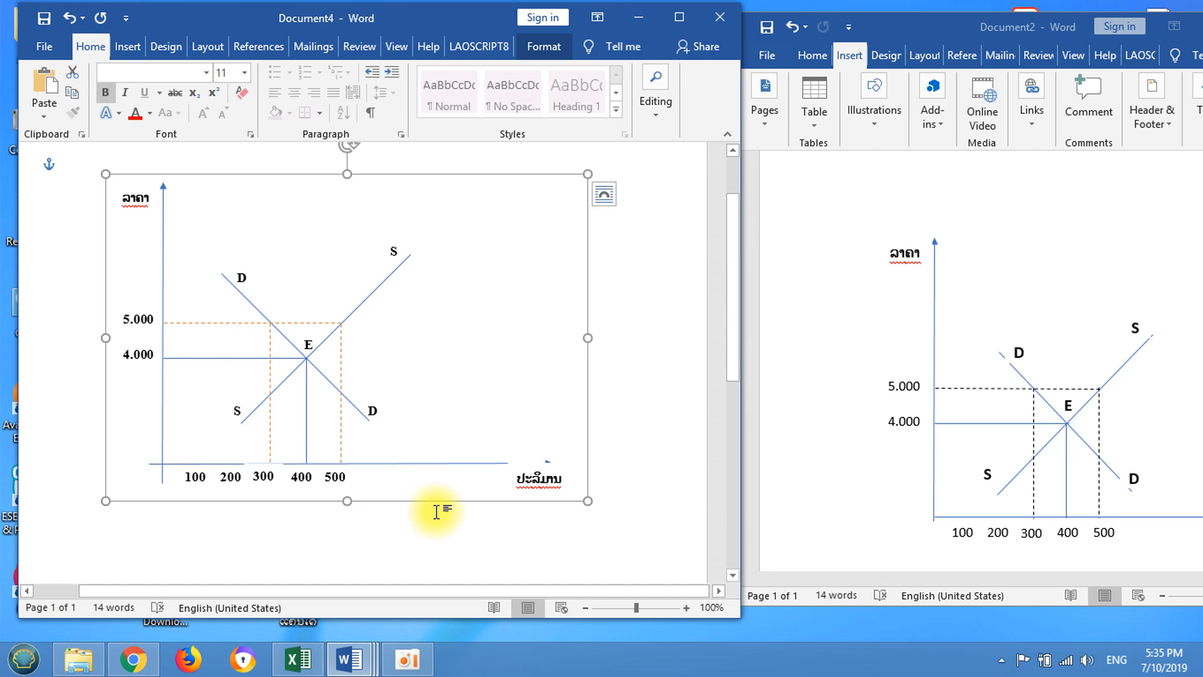
pyautogui.moveTo(410, 672)
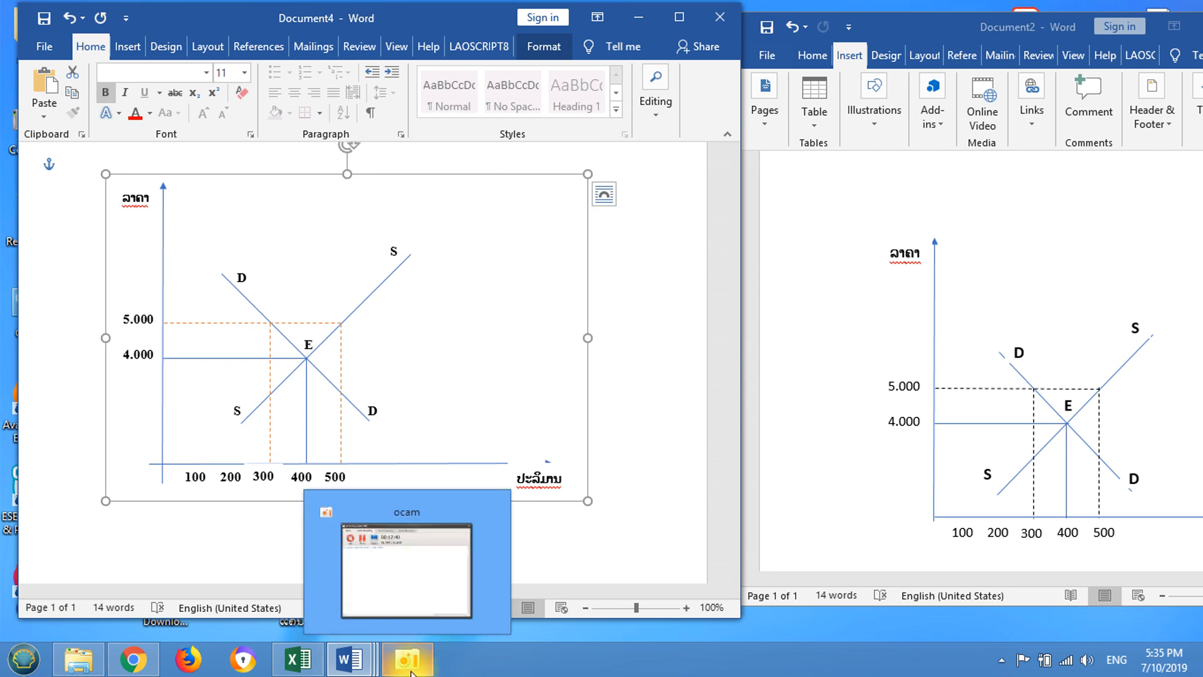
pyautogui.click(411, 672)
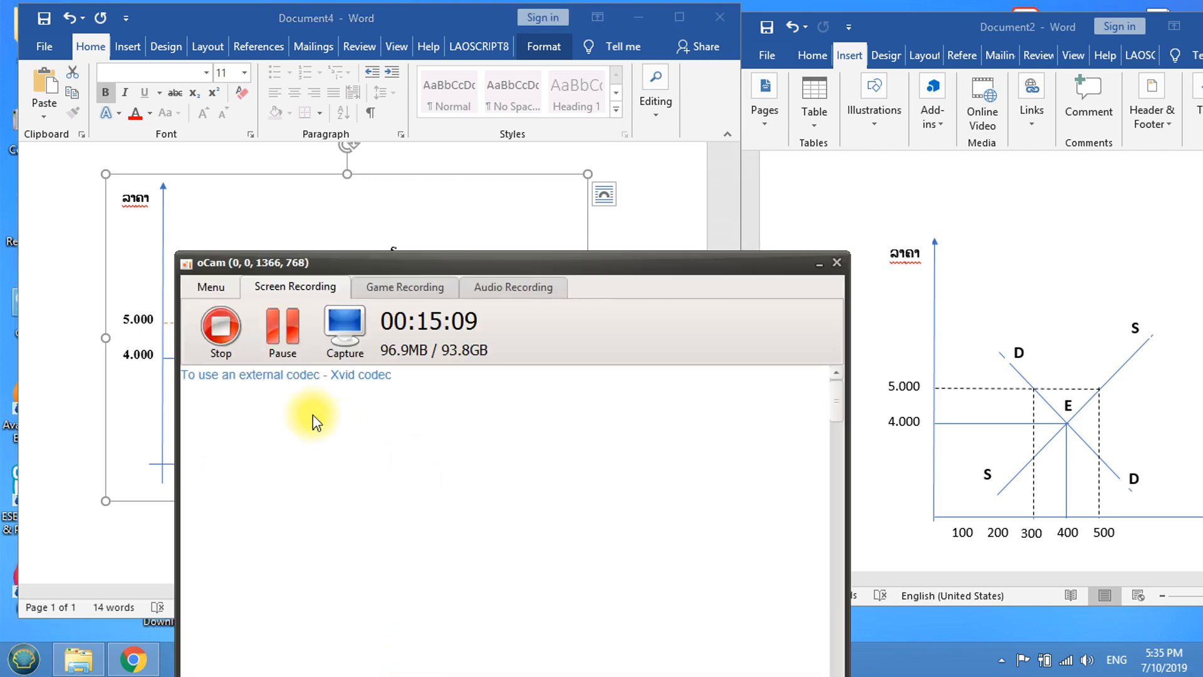